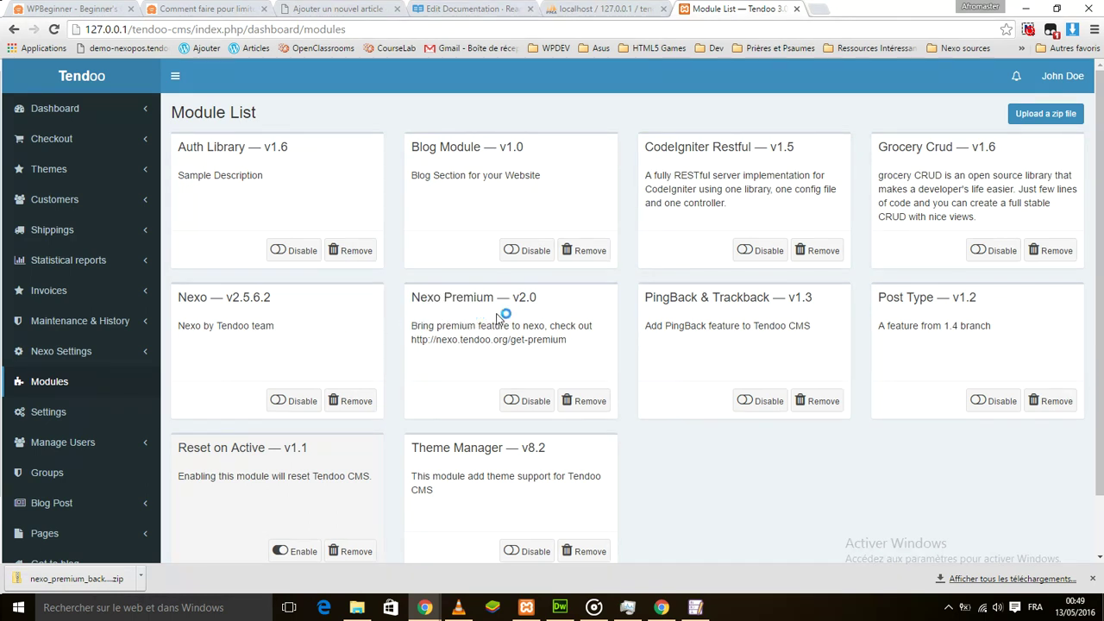
- Highlight the Nexo Premium version number, then go to Nexo Settings > General
{"action": "left_click_drag", "start_coordinate": [518, 298], "coordinate": [554, 293]}
{"action": "left_click", "coordinate": [530, 321]}
{"action": "left_click_drag", "start_coordinate": [883, 146], "coordinate": [950, 147]}
{"action": "left_click", "coordinate": [931, 164]}
{"action": "left_click", "coordinate": [155, 356]}
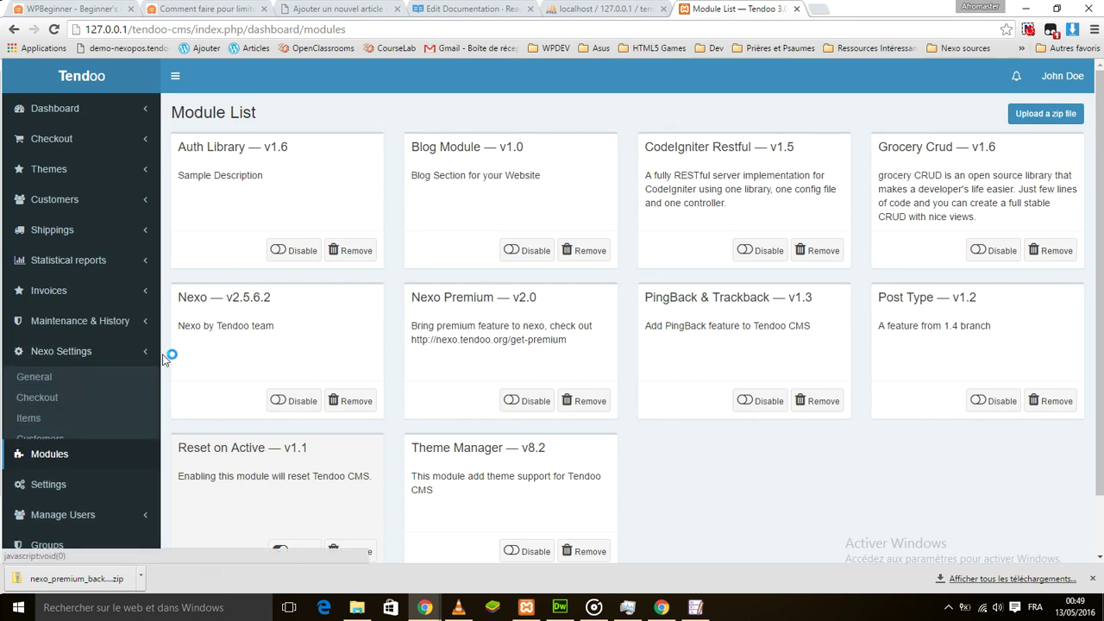
{"action": "left_click", "coordinate": [35, 377]}
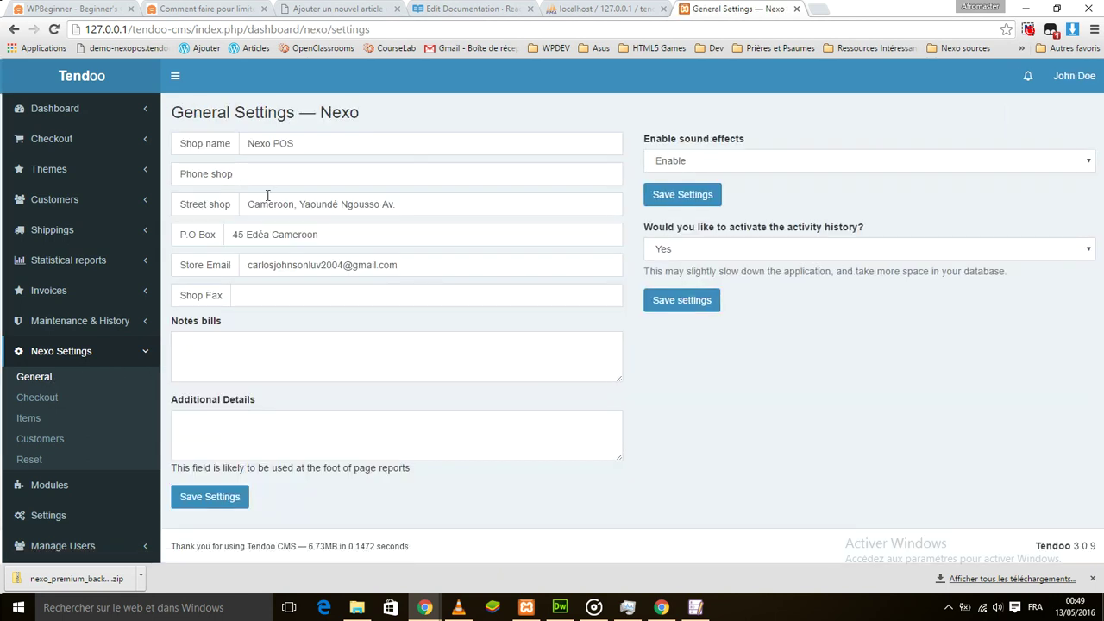
- Check the General dropdowns, keeping sound effects on Enable and activity history on Yes
{"action": "left_click", "coordinate": [649, 161]}
{"action": "left_click", "coordinate": [635, 249]}
{"action": "left_click", "coordinate": [648, 249]}
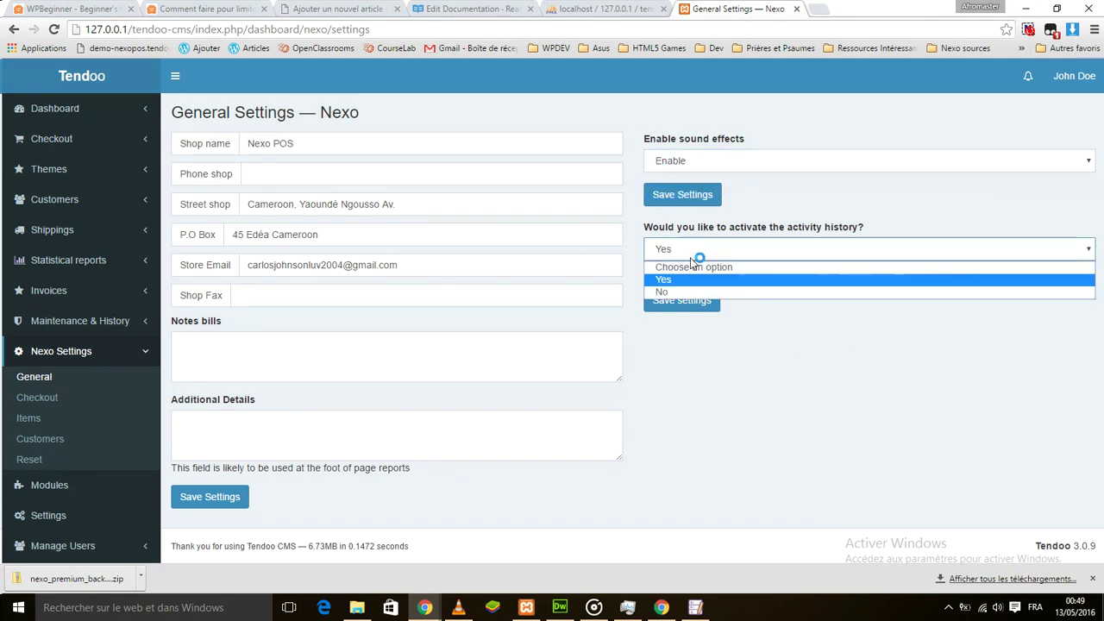
{"action": "left_click", "coordinate": [822, 240]}
{"action": "left_click", "coordinate": [745, 249]}
{"action": "left_click", "coordinate": [731, 377]}
{"action": "left_click", "coordinate": [57, 398]}
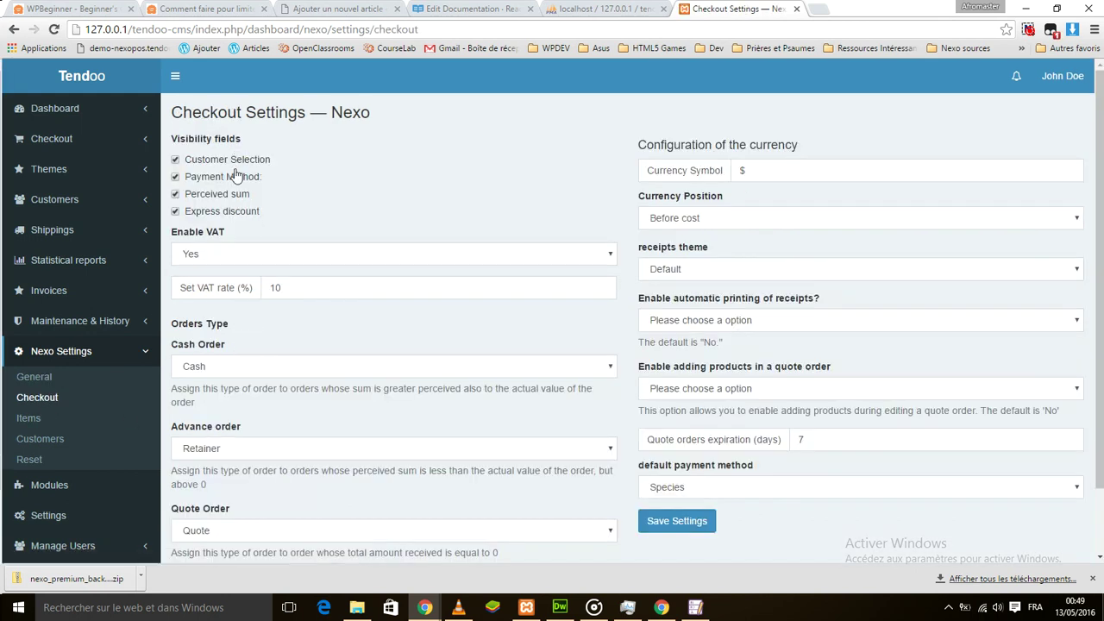
- Review VAT (enabled, 10%) and the Cash order type without changing them
{"action": "left_click", "coordinate": [233, 256]}
{"action": "left_click", "coordinate": [233, 258]}
{"action": "left_click", "coordinate": [301, 287]}
{"action": "left_click", "coordinate": [248, 372]}
{"action": "left_click", "coordinate": [248, 380]}
{"action": "scroll", "coordinate": [258, 363], "scroll_direction": "down", "scroll_amount": 1}
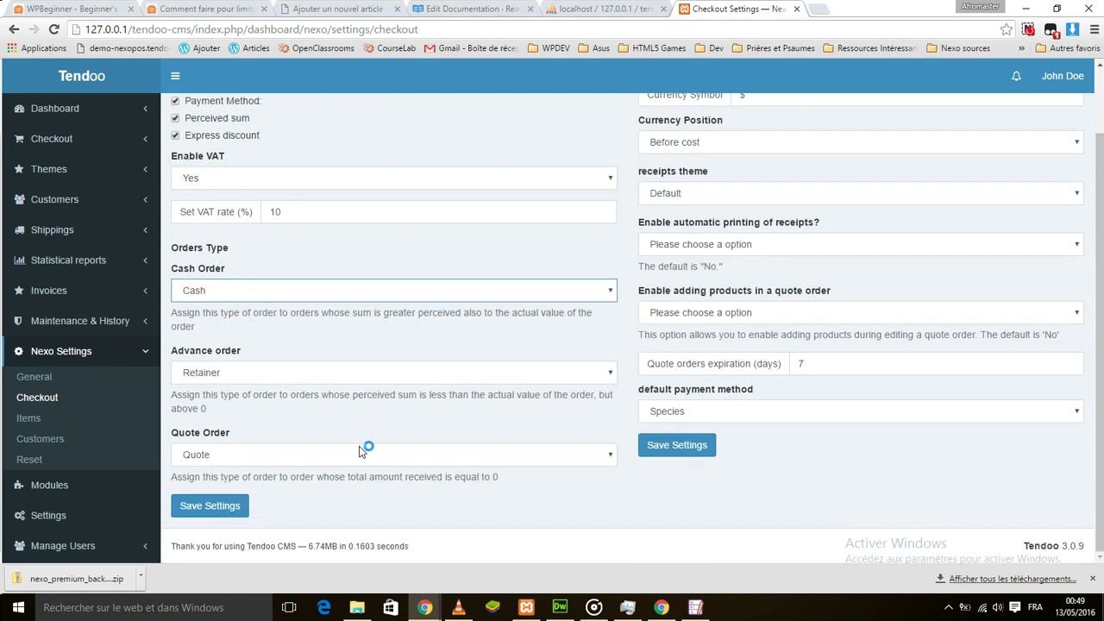
{"action": "scroll", "coordinate": [560, 431], "scroll_direction": "up", "scroll_amount": 1}
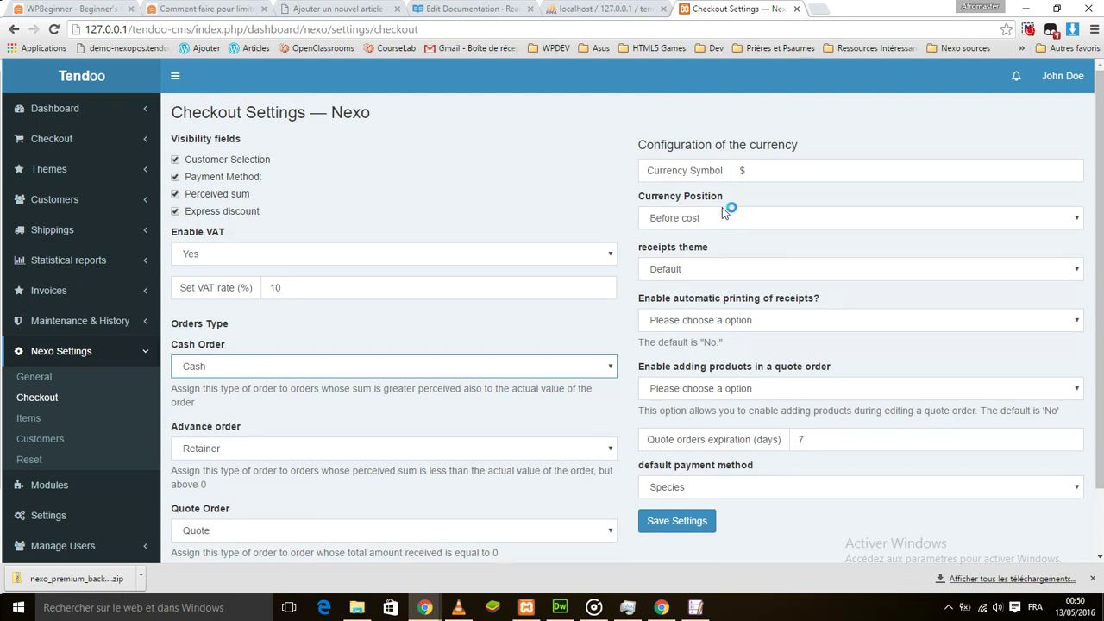
- Check currency symbol $, Before position, receipt theme, auto-printing and quote-order options unchanged
{"action": "left_click", "coordinate": [769, 170]}
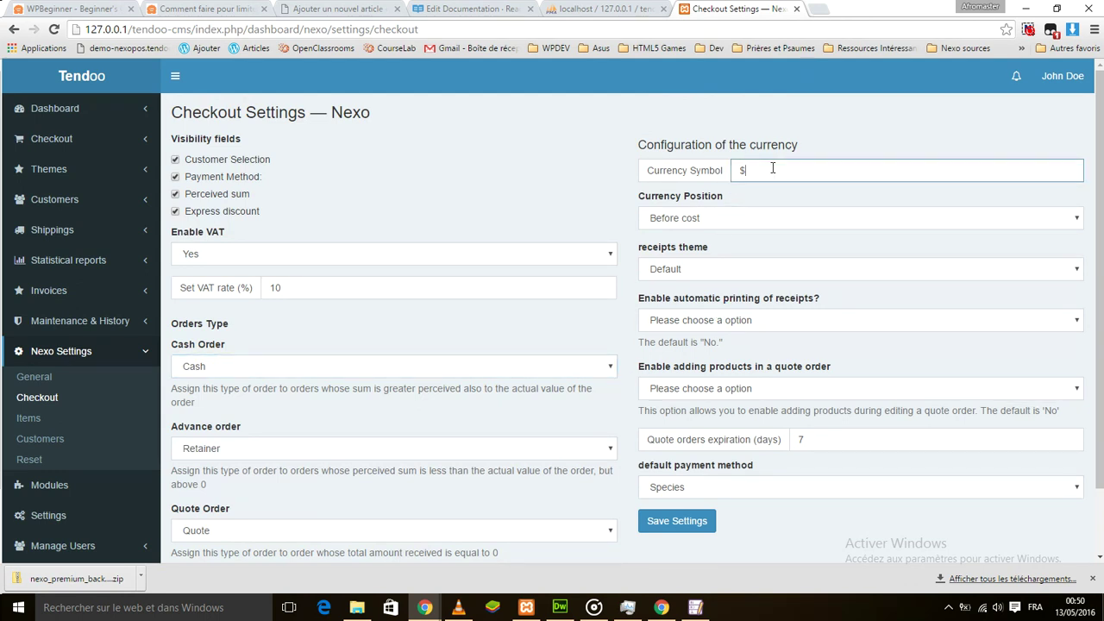
{"action": "left_click", "coordinate": [726, 220]}
{"action": "left_click", "coordinate": [584, 204]}
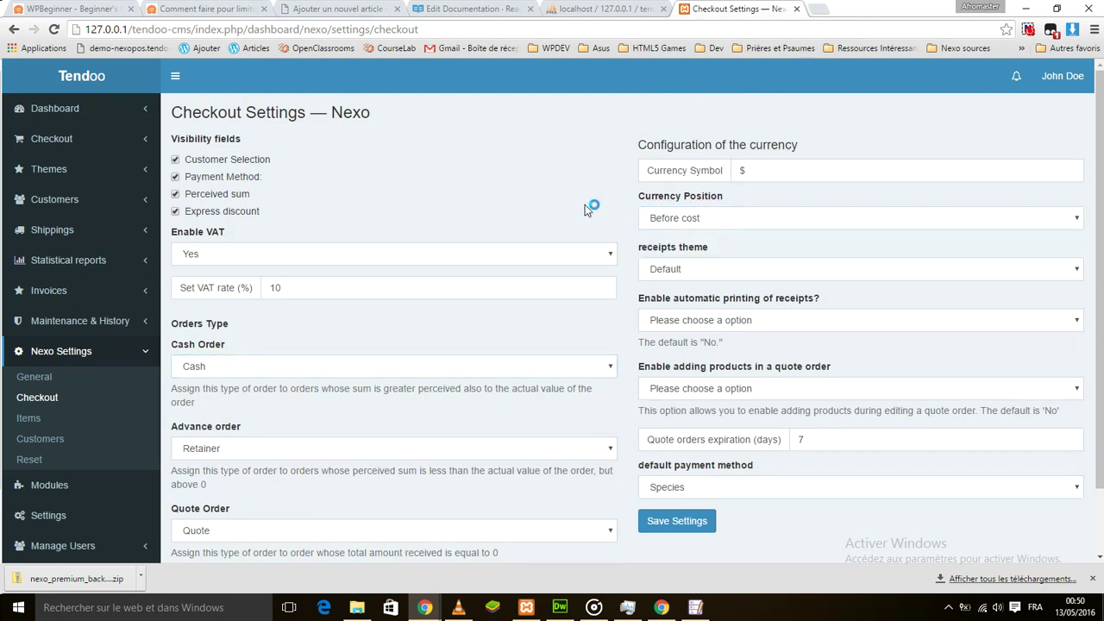
{"action": "left_click", "coordinate": [687, 270]}
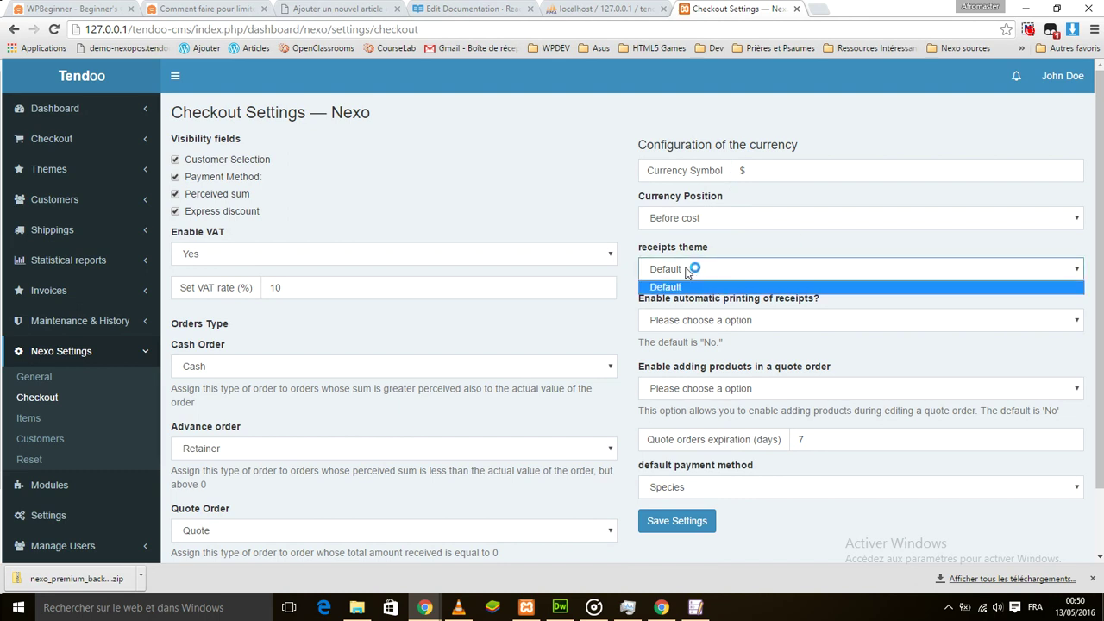
{"action": "left_click", "coordinate": [757, 328]}
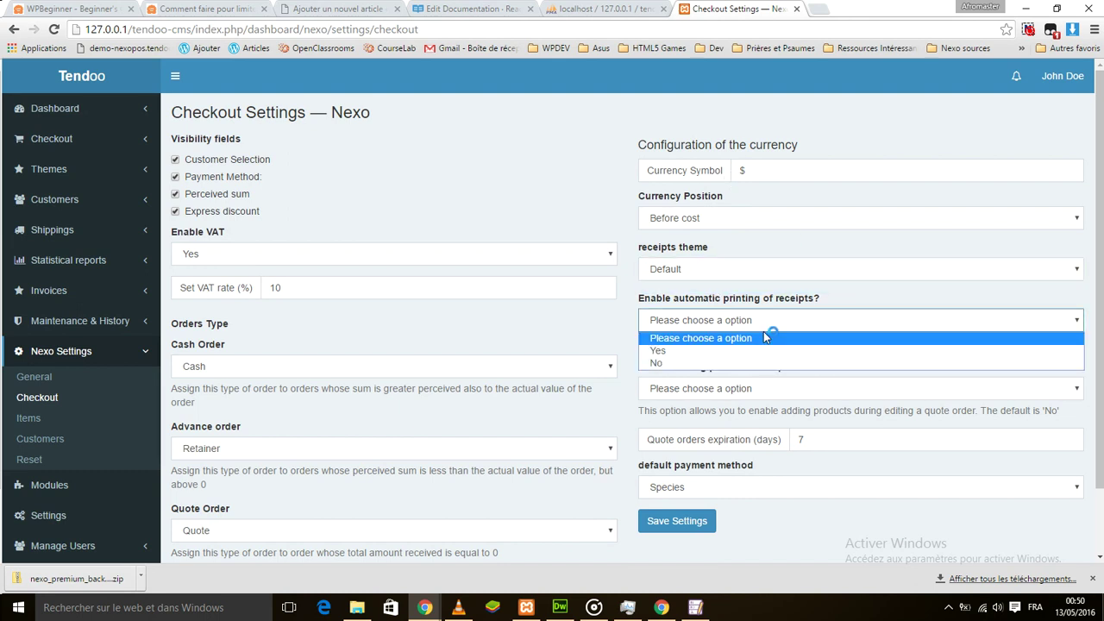
{"action": "left_click", "coordinate": [614, 332]}
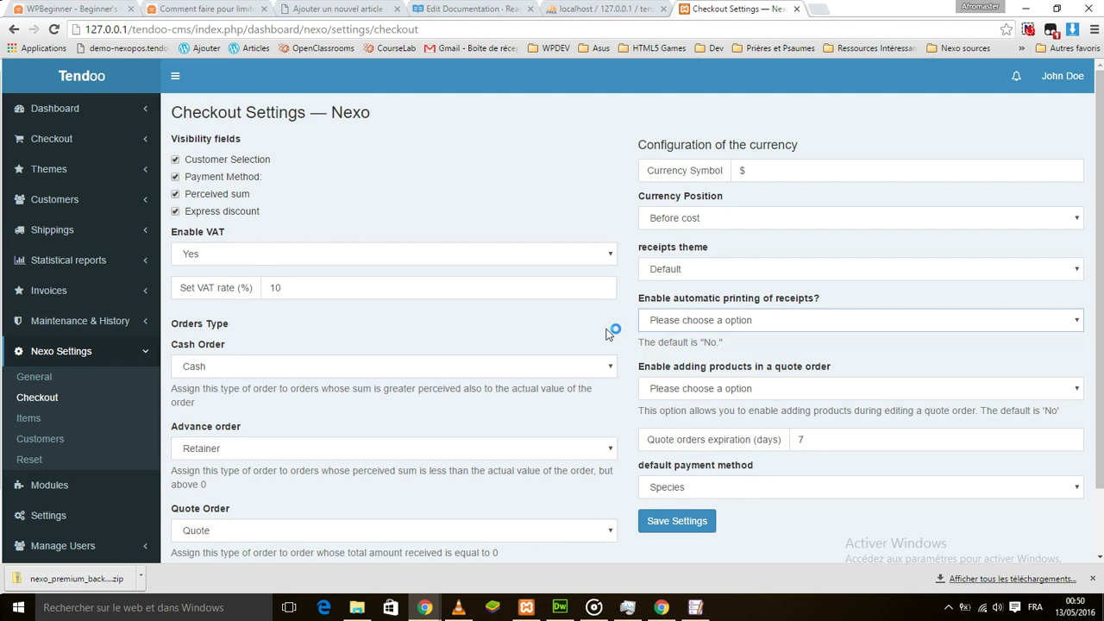
{"action": "left_click", "coordinate": [725, 388]}
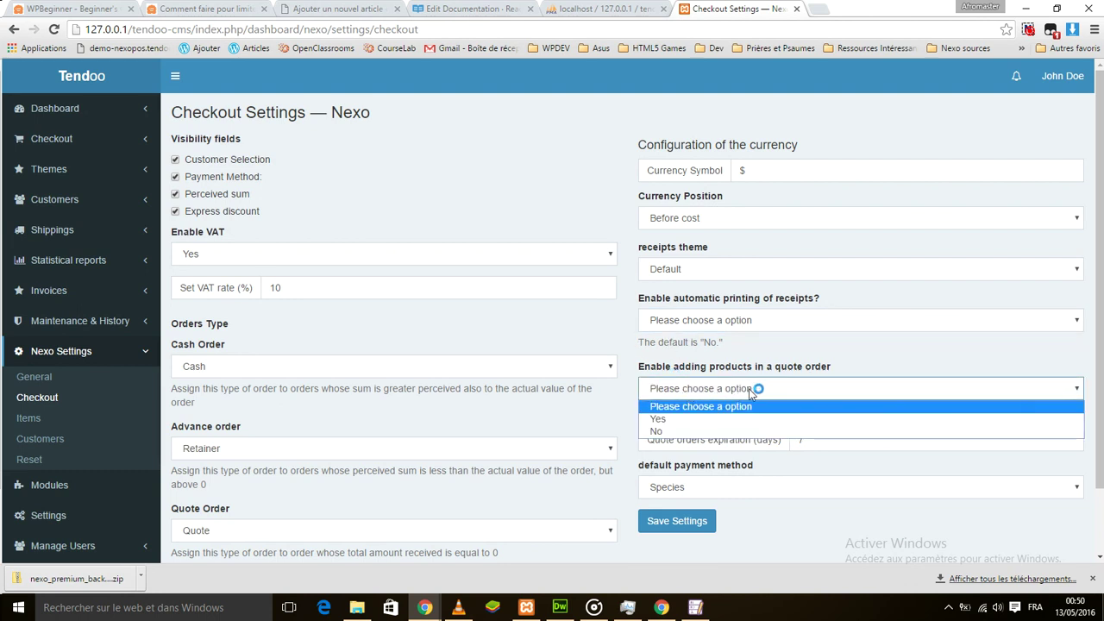
{"action": "left_click", "coordinate": [702, 362]}
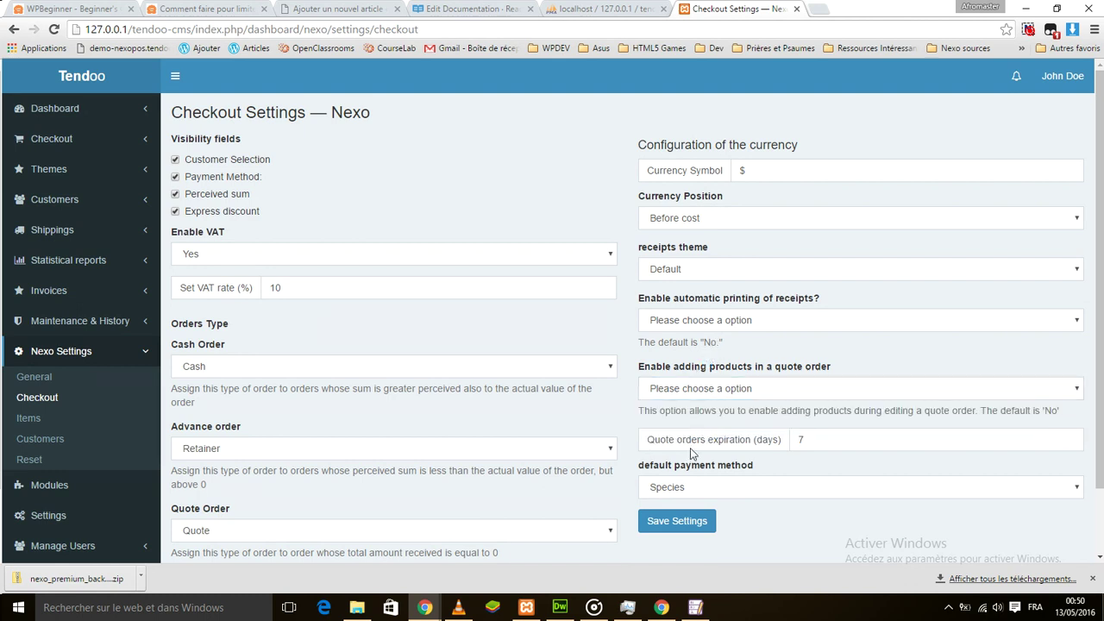
- Inspect the 7-day quote expiration and keep Species as the default payment method
{"action": "double_click", "coordinate": [809, 440]}
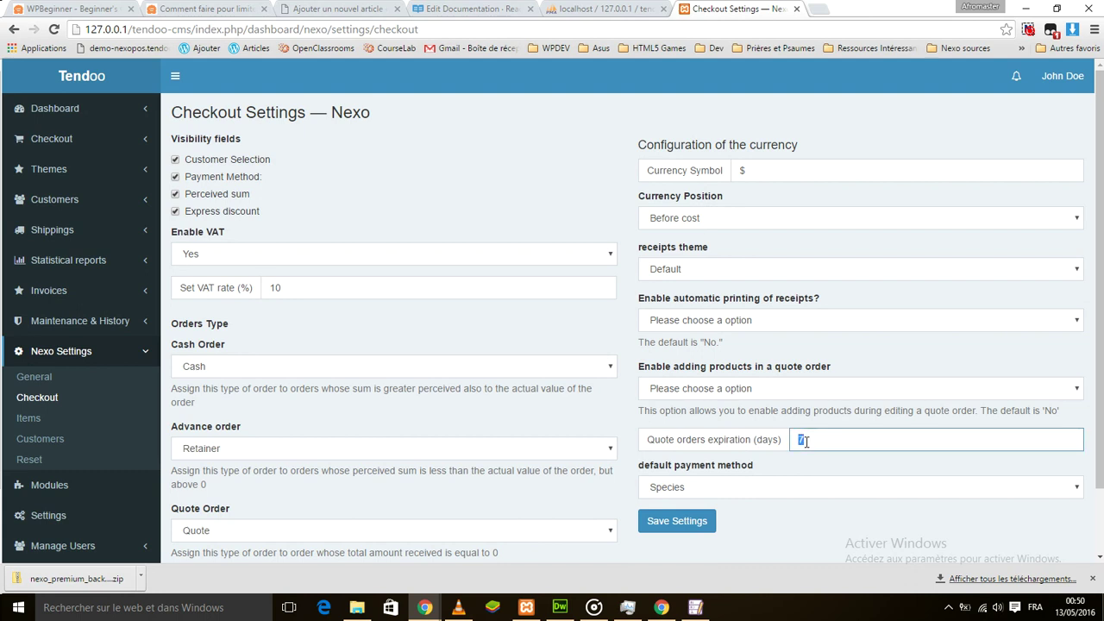
{"action": "left_click", "coordinate": [732, 431]}
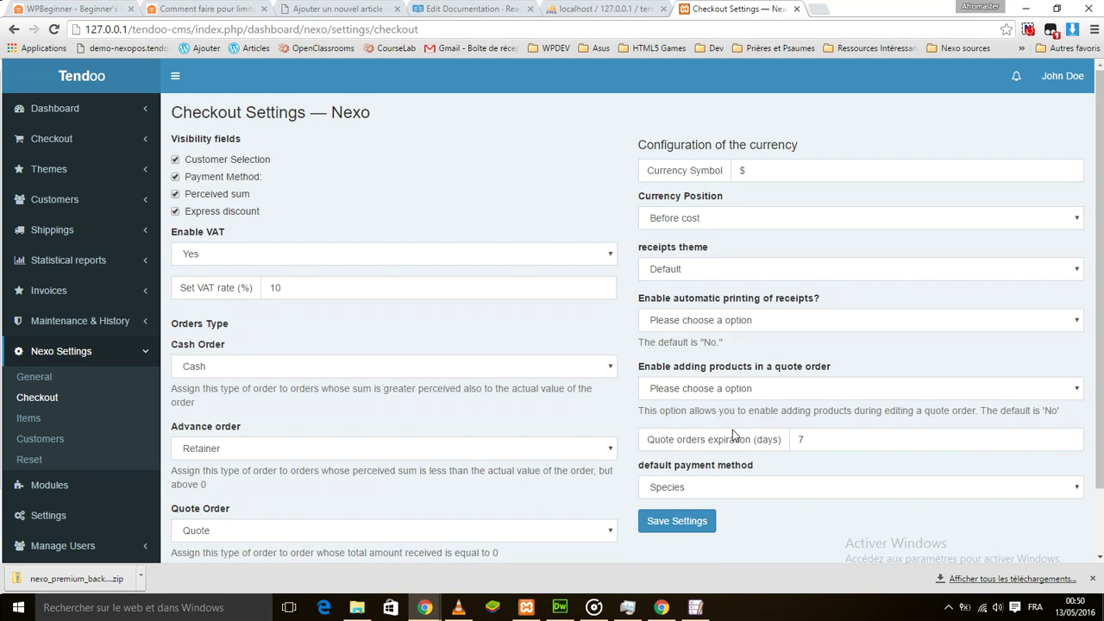
{"action": "double_click", "coordinate": [813, 437]}
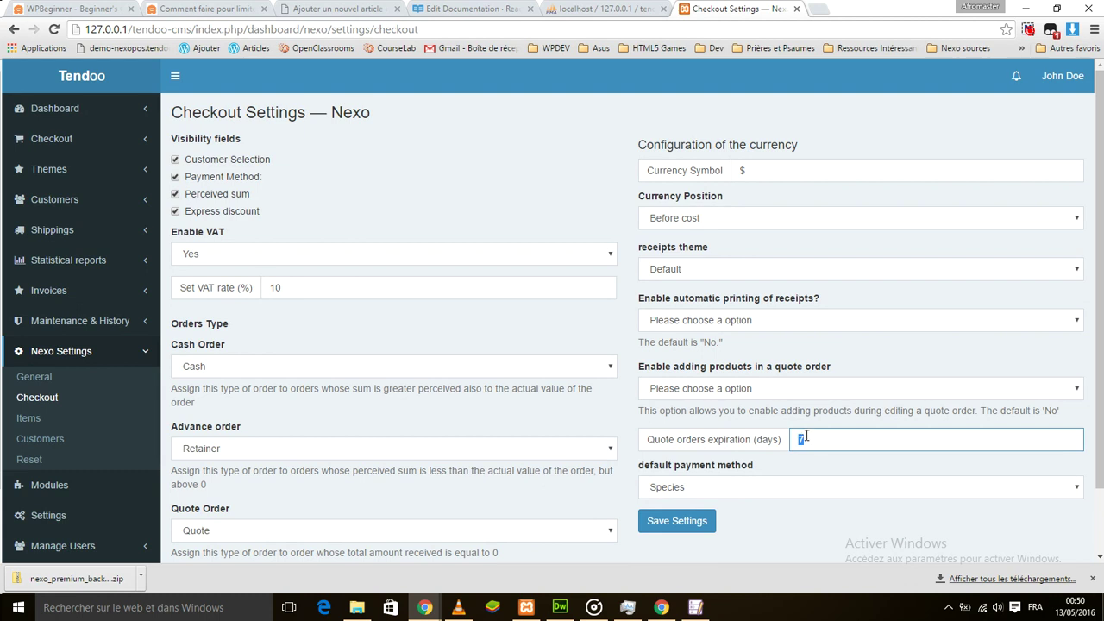
{"action": "scroll", "coordinate": [707, 380], "scroll_direction": "down", "scroll_amount": 2}
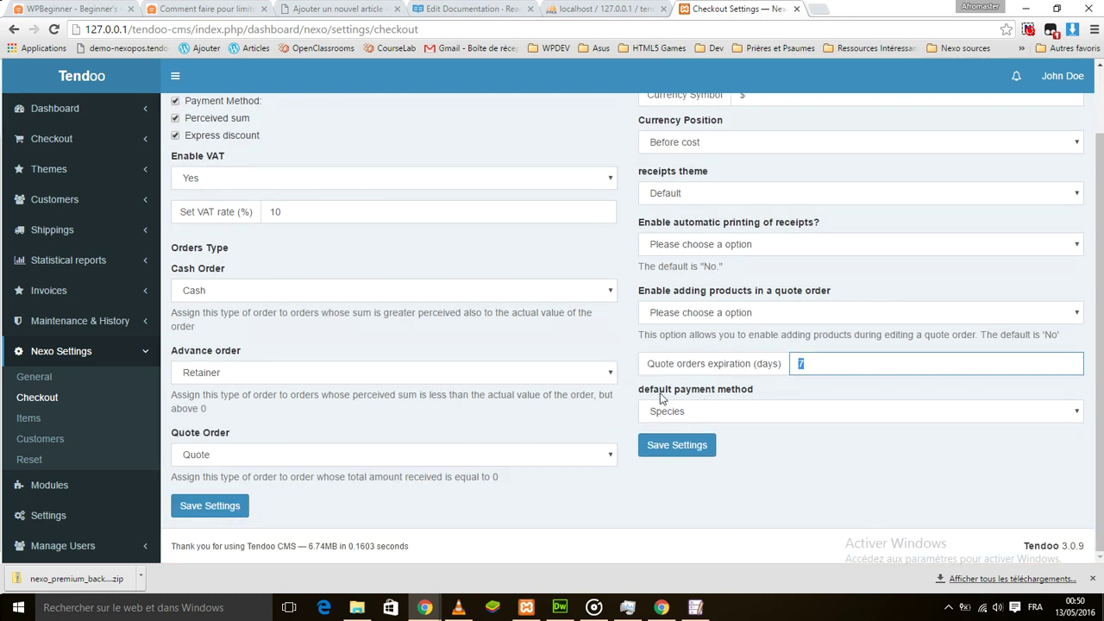
{"action": "left_click", "coordinate": [723, 413]}
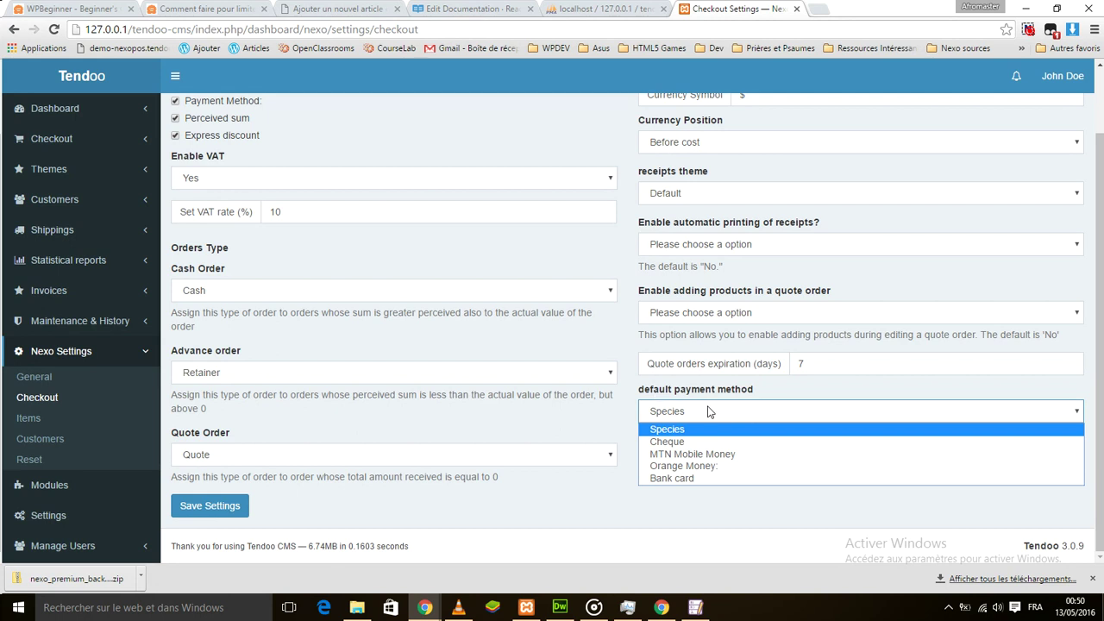
{"action": "left_click", "coordinate": [628, 355]}
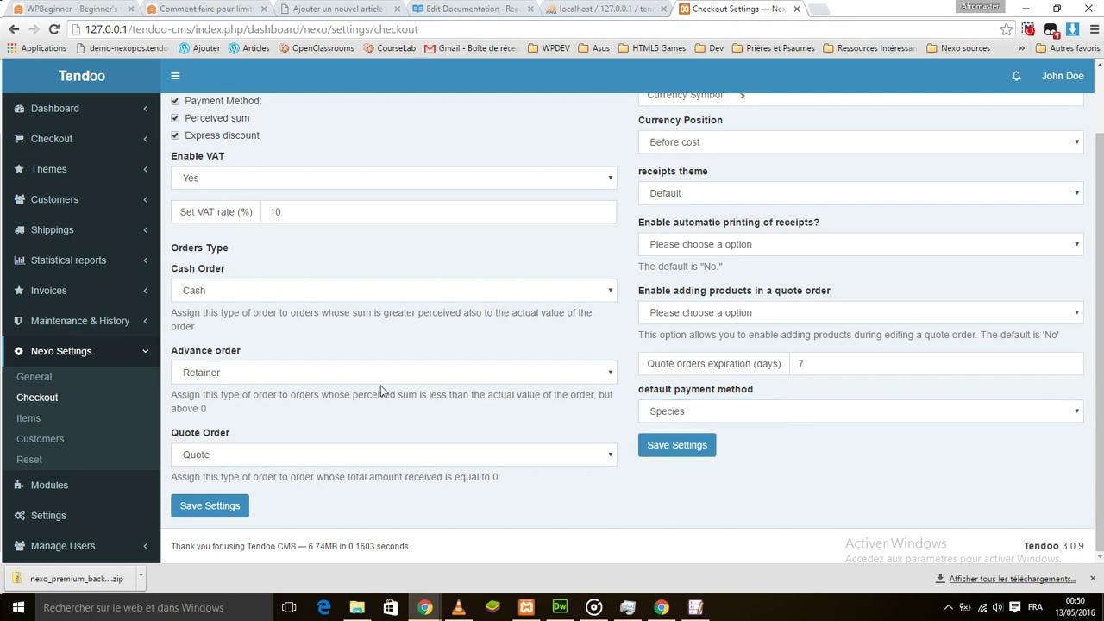
{"action": "left_click", "coordinate": [48, 421]}
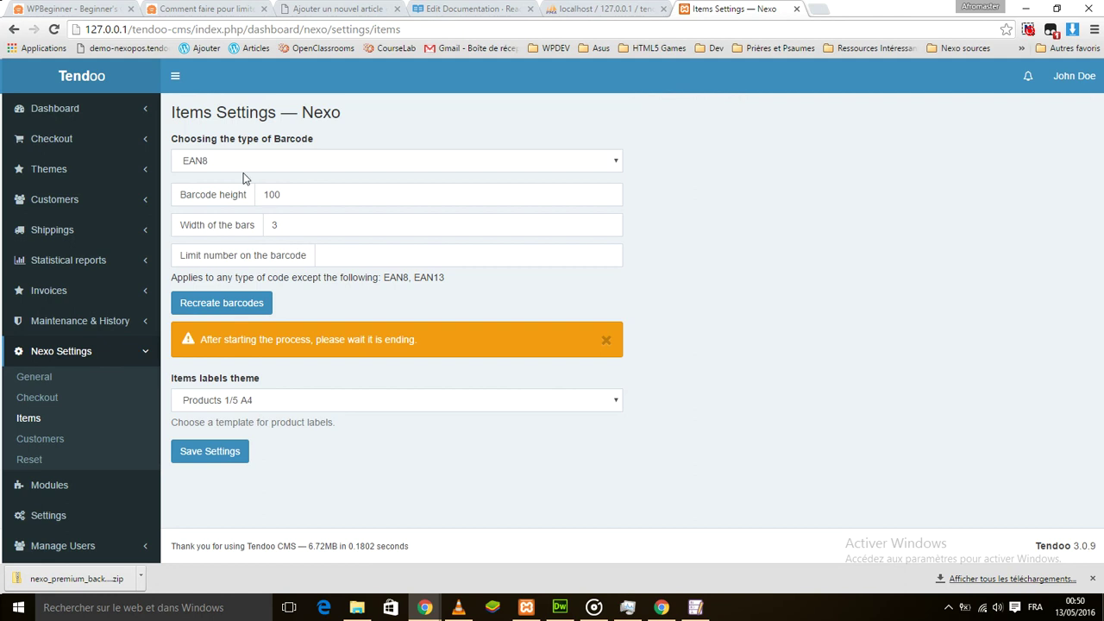
- Keep EAN8 as the barcode type and check the height 100 and bar width 3 fields
{"action": "left_click", "coordinate": [246, 165]}
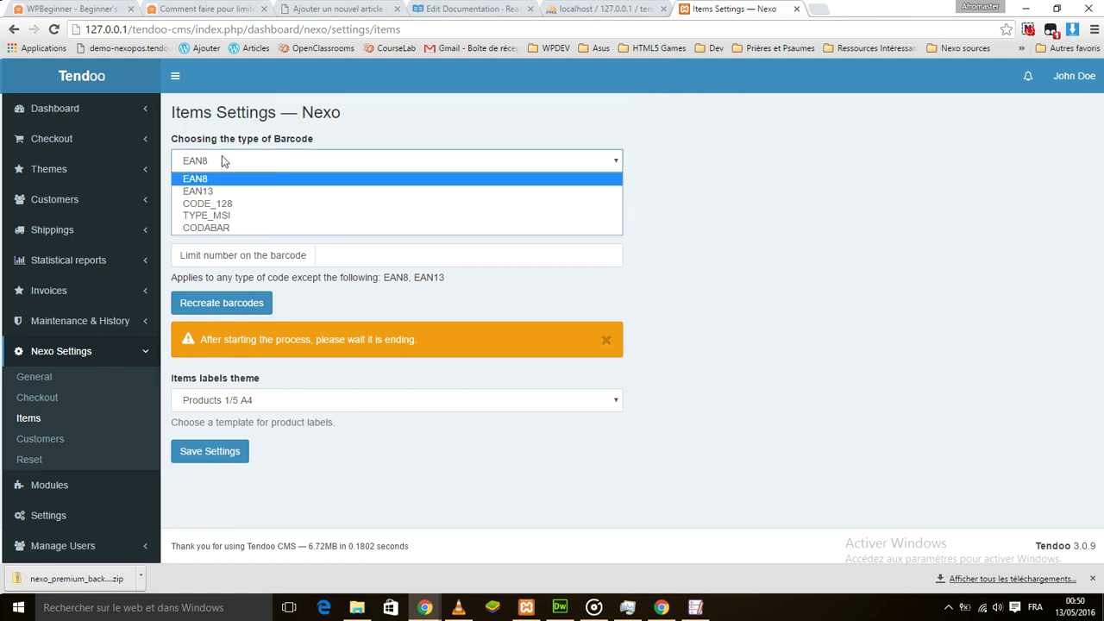
{"action": "left_click", "coordinate": [261, 177]}
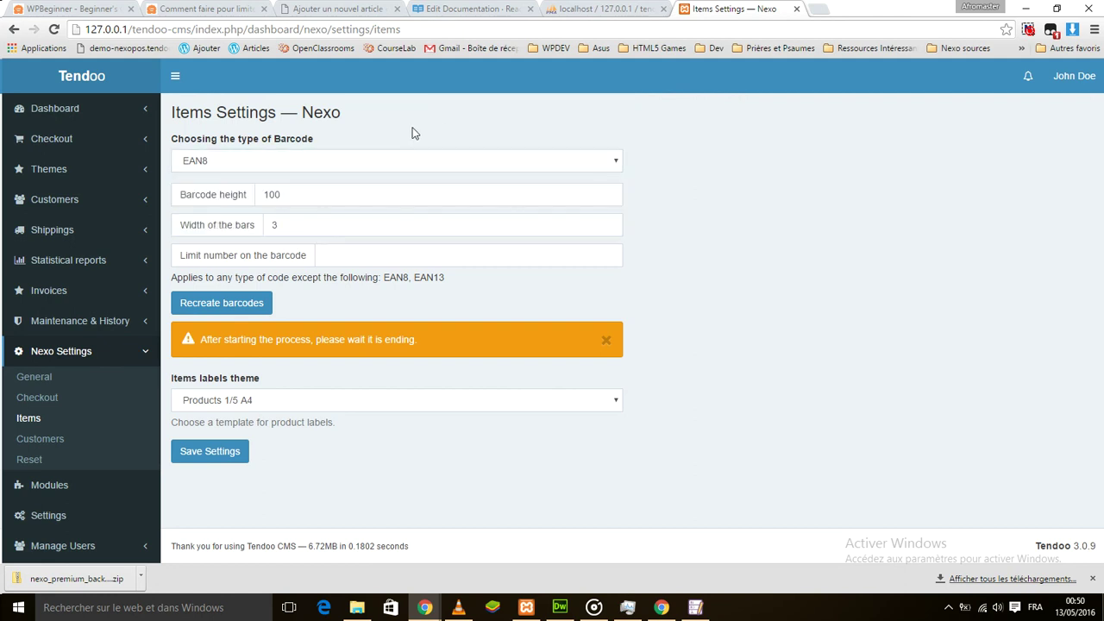
{"action": "left_click", "coordinate": [300, 194]}
{"action": "left_click", "coordinate": [303, 224]}
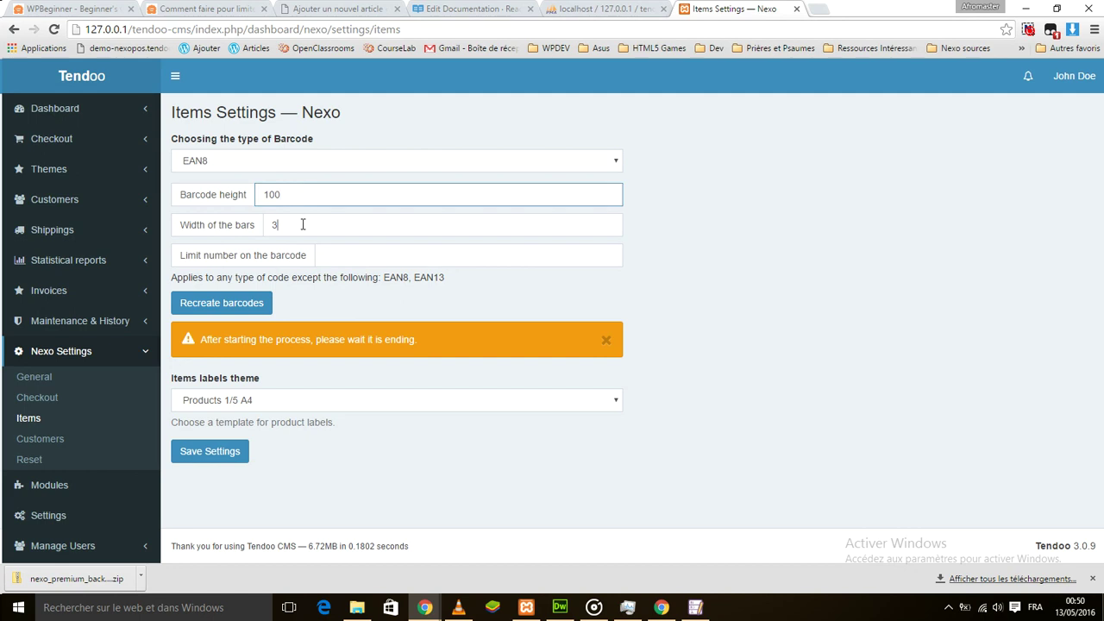
{"action": "left_click", "coordinate": [303, 195]}
{"action": "left_click", "coordinate": [304, 224]}
{"action": "left_click", "coordinate": [288, 195]}
{"action": "left_click", "coordinate": [288, 224]}
{"action": "left_click", "coordinate": [303, 195]}
{"action": "left_click", "coordinate": [305, 224]}
{"action": "left_click", "coordinate": [297, 195]}
{"action": "left_click", "coordinate": [297, 224]}
{"action": "left_click", "coordinate": [296, 194]}
{"action": "left_click", "coordinate": [297, 224]}
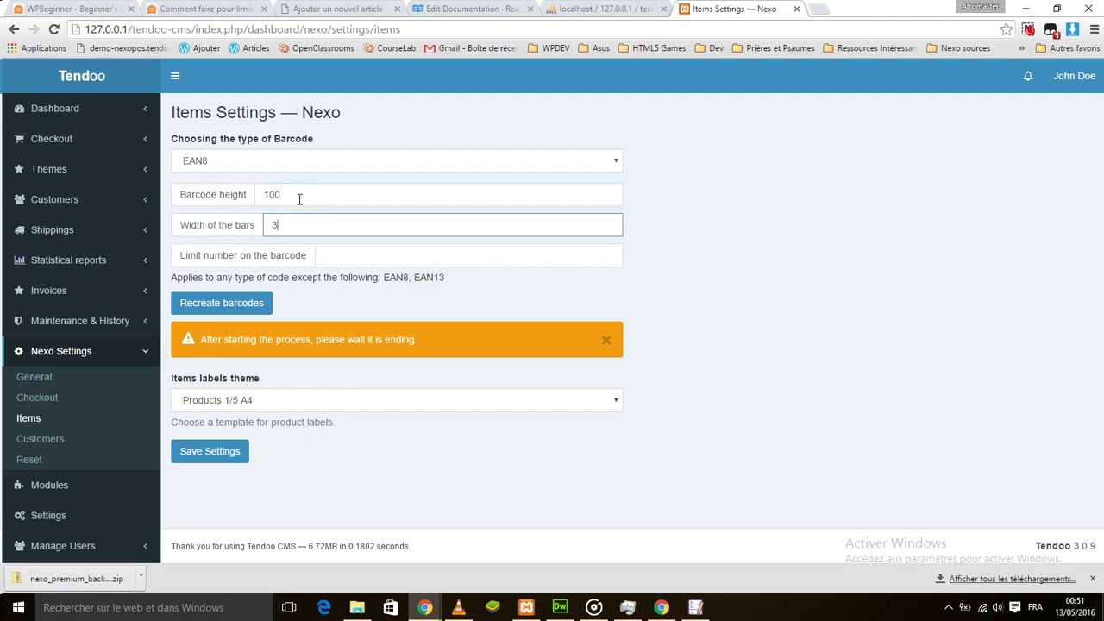
{"action": "left_click", "coordinate": [299, 199]}
{"action": "left_click", "coordinate": [300, 220]}
{"action": "left_click", "coordinate": [293, 202]}
{"action": "left_click", "coordinate": [302, 217]}
- Check the barcode number limit and keep the Products 1/5 A4 label theme
{"action": "left_click", "coordinate": [324, 258]}
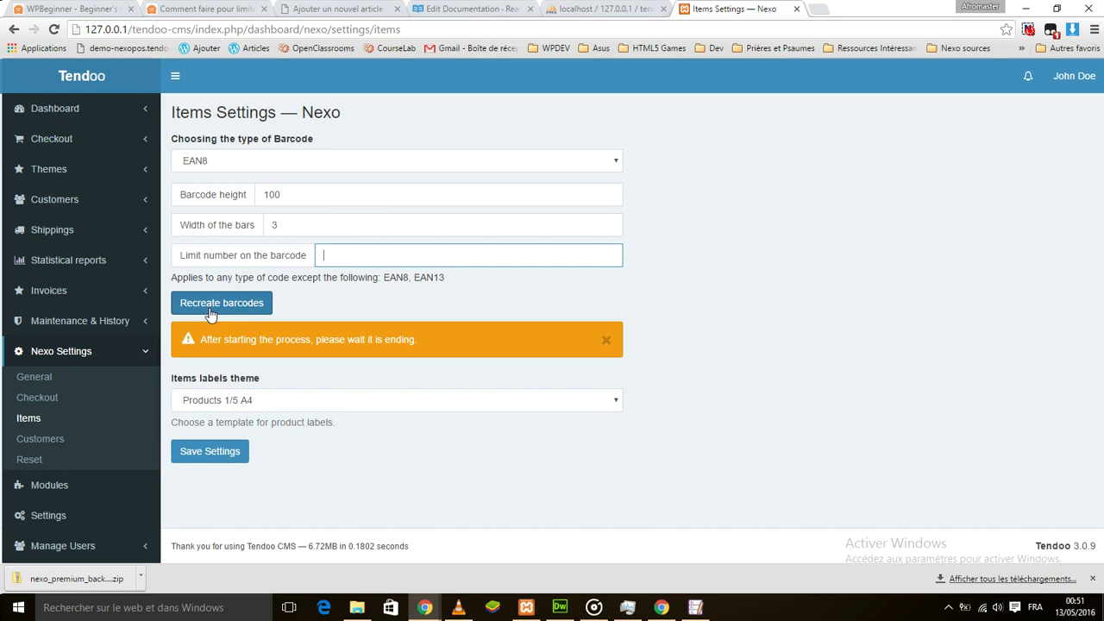
{"action": "left_click", "coordinate": [250, 402]}
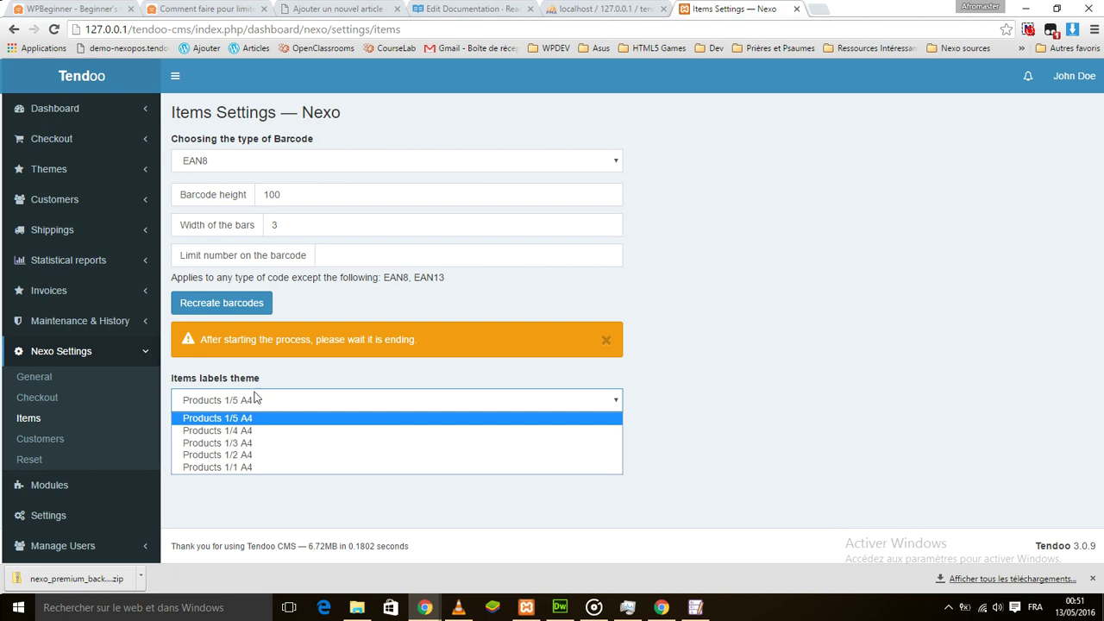
{"action": "left_click", "coordinate": [263, 417]}
{"action": "left_click", "coordinate": [49, 441]}
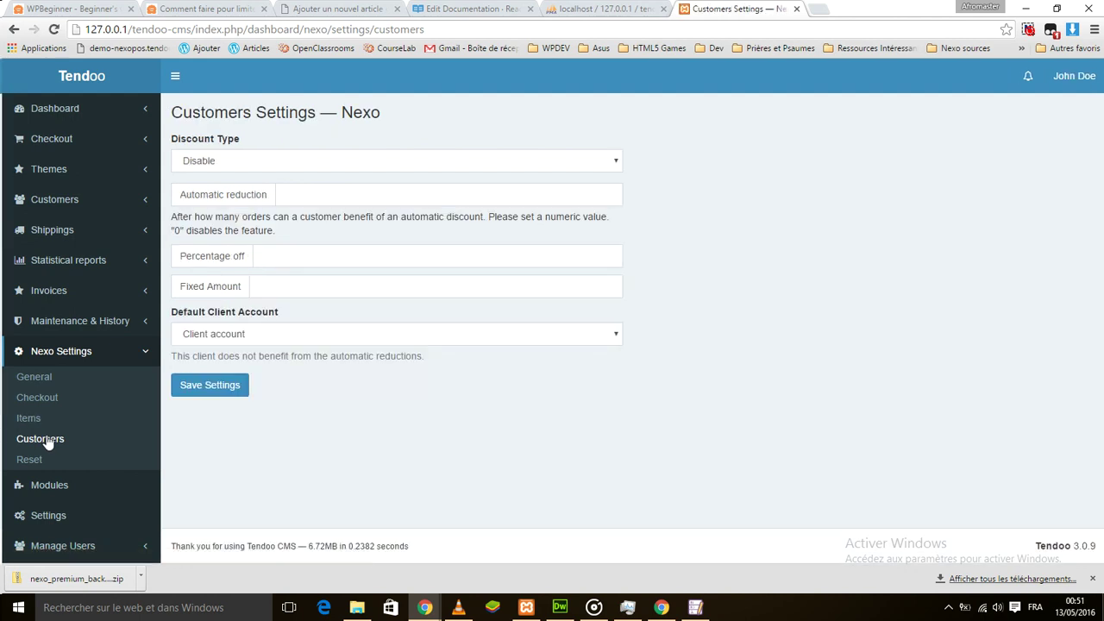
- Keep discount type on Disable and leave the Automatic reduction field empty
{"action": "left_click", "coordinate": [228, 164]}
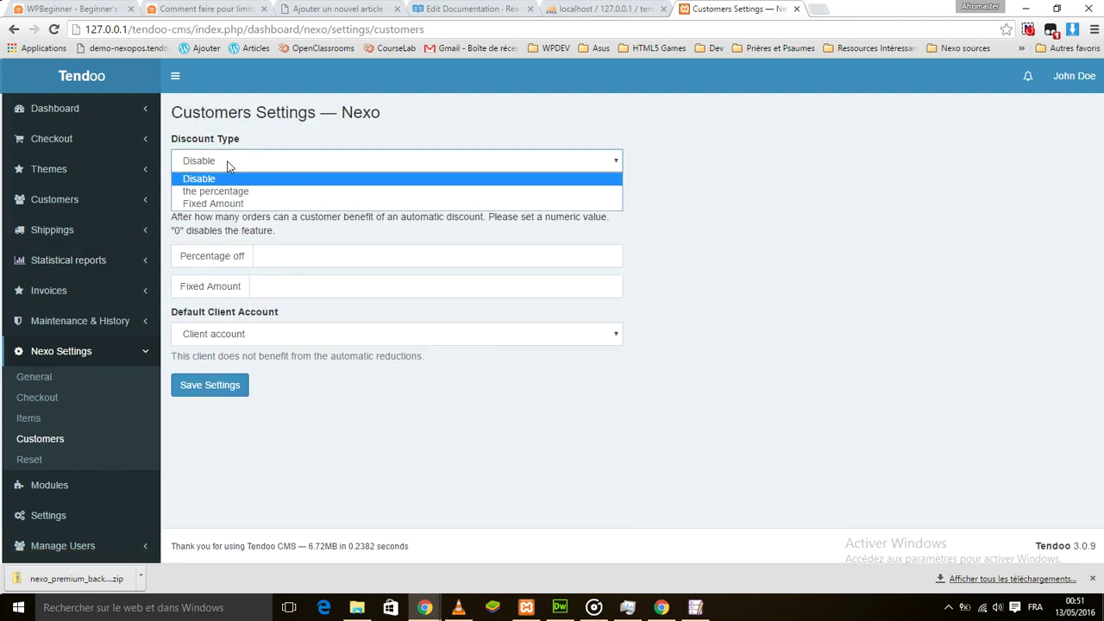
{"action": "left_click", "coordinate": [252, 142]}
{"action": "left_click", "coordinate": [240, 164]}
{"action": "left_click", "coordinate": [232, 178]}
{"action": "left_click", "coordinate": [288, 195]}
{"action": "left_click", "coordinate": [237, 162]}
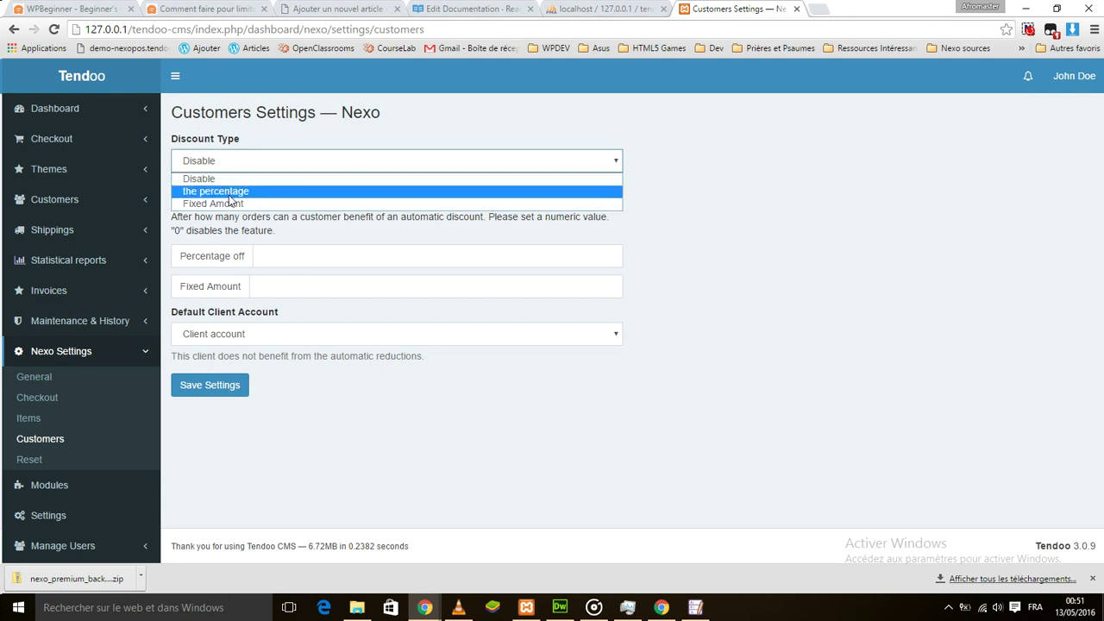
{"action": "left_click", "coordinate": [270, 215]}
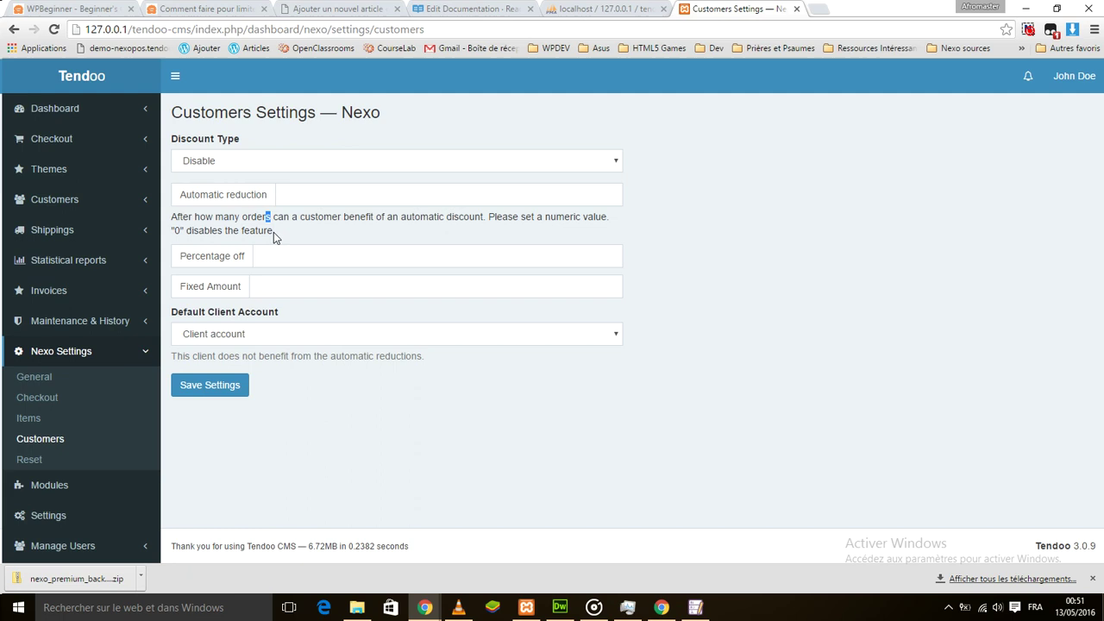
{"action": "left_click_drag", "start_coordinate": [257, 187], "coordinate": [258, 221]}
{"action": "left_click", "coordinate": [288, 196]}
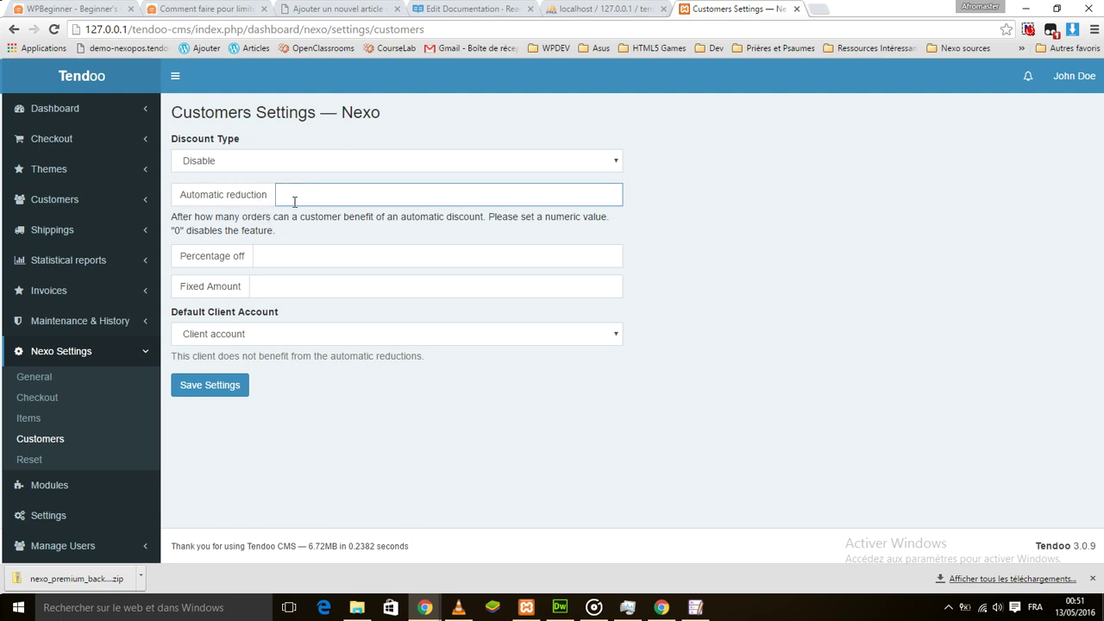
{"action": "left_click", "coordinate": [293, 198]}
{"action": "left_click", "coordinate": [253, 192]}
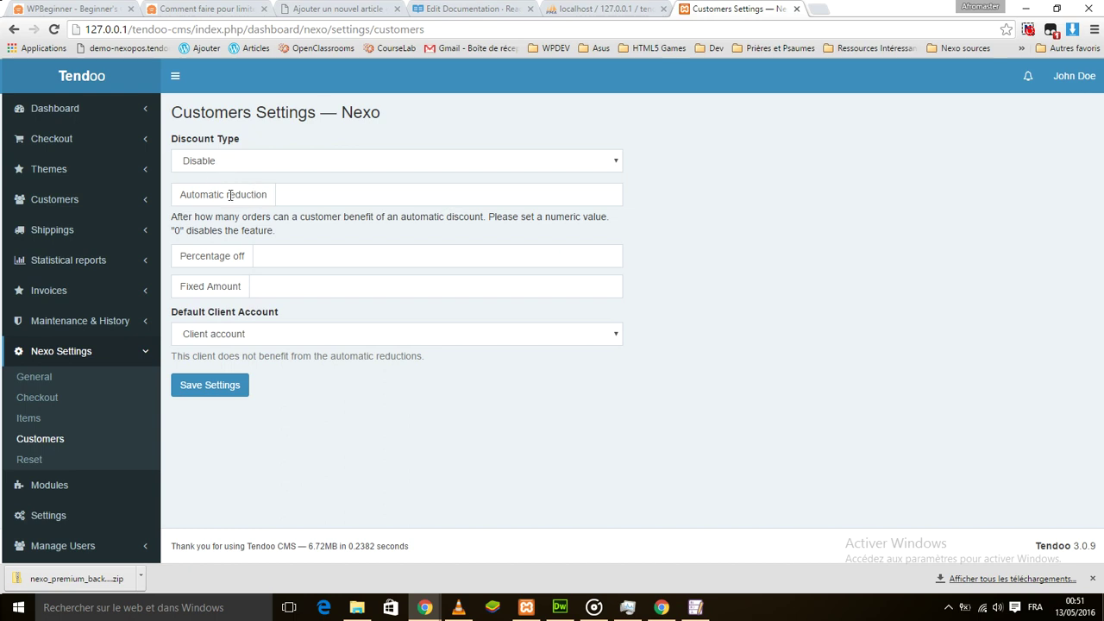
- Leave Percentage off and Fixed Amount empty and keep Client account as default client
{"action": "left_click", "coordinate": [277, 266]}
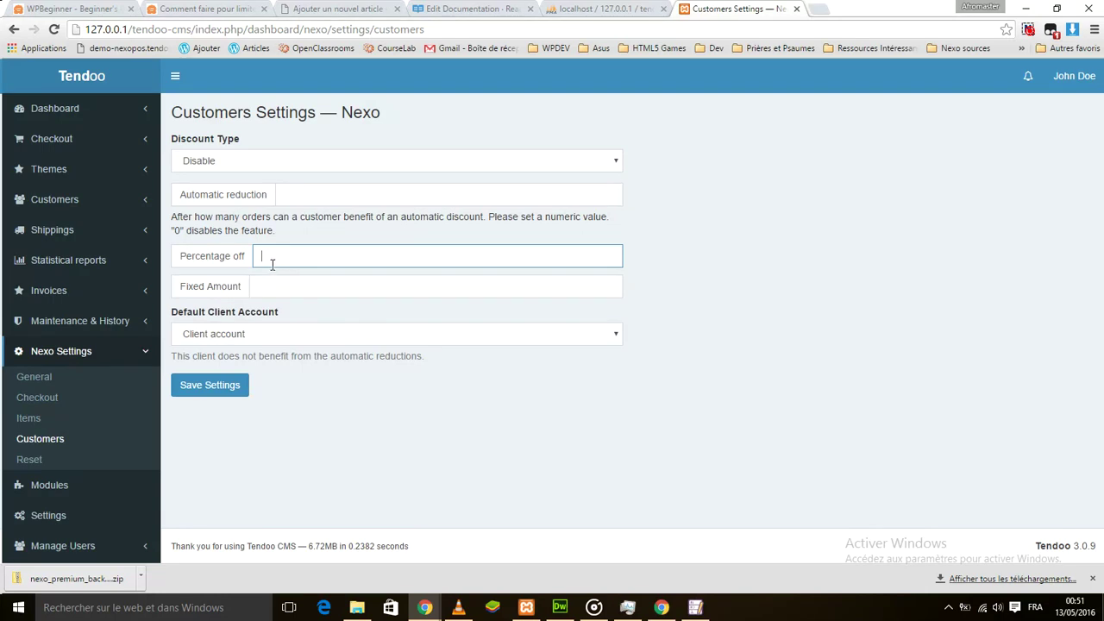
{"action": "left_click", "coordinate": [273, 286]}
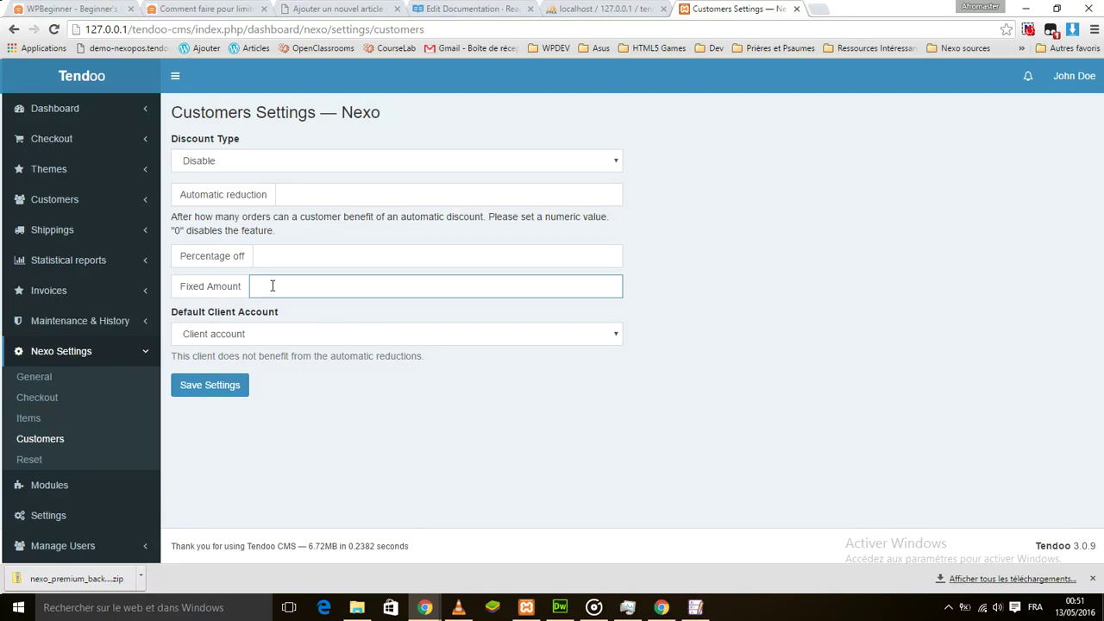
{"action": "left_click", "coordinate": [242, 354]}
{"action": "left_click", "coordinate": [250, 334]}
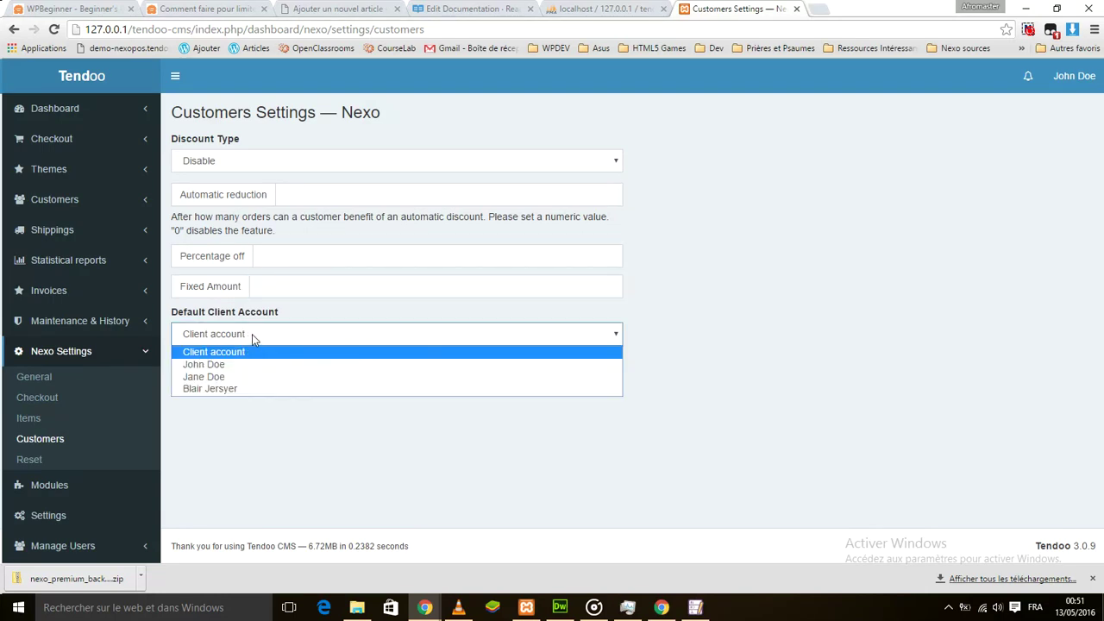
{"action": "left_click", "coordinate": [239, 420]}
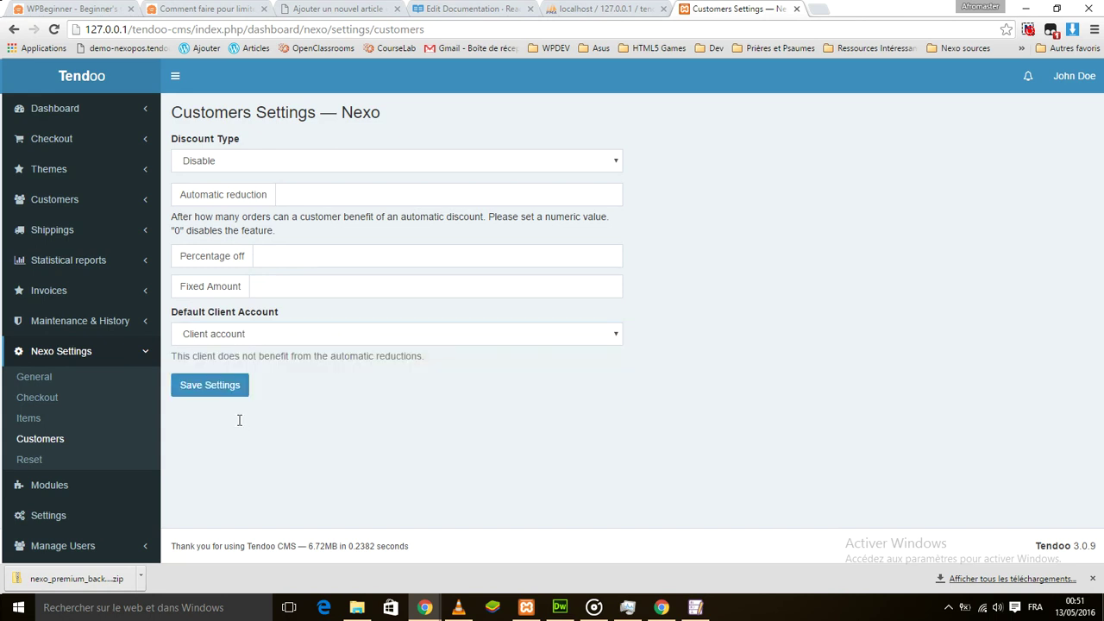
{"action": "left_click", "coordinate": [276, 333]}
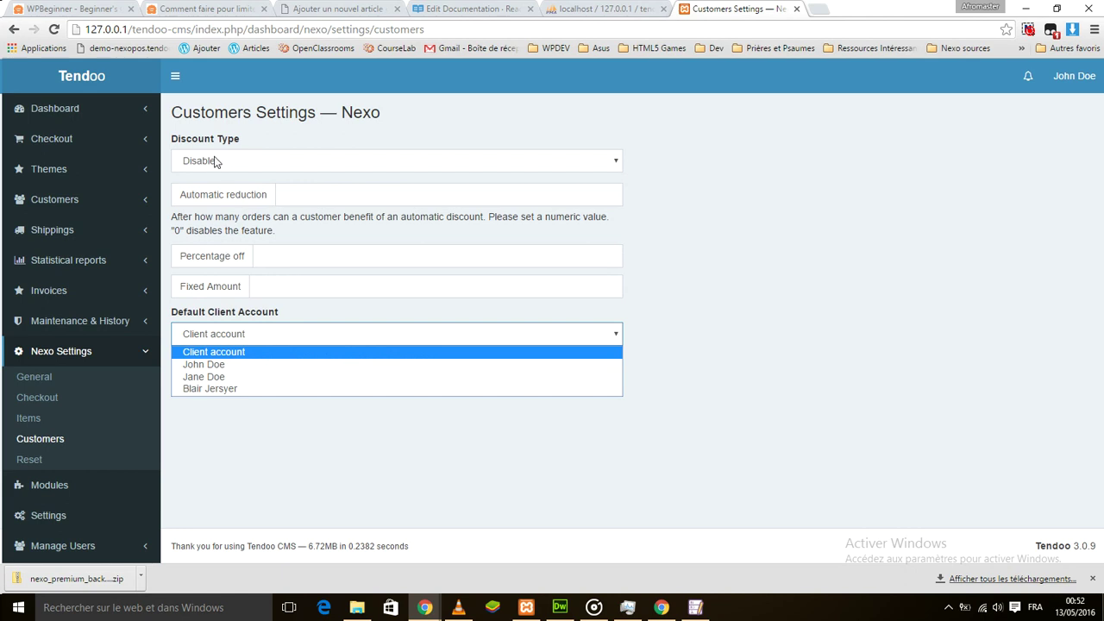
{"action": "left_click", "coordinate": [43, 461]}
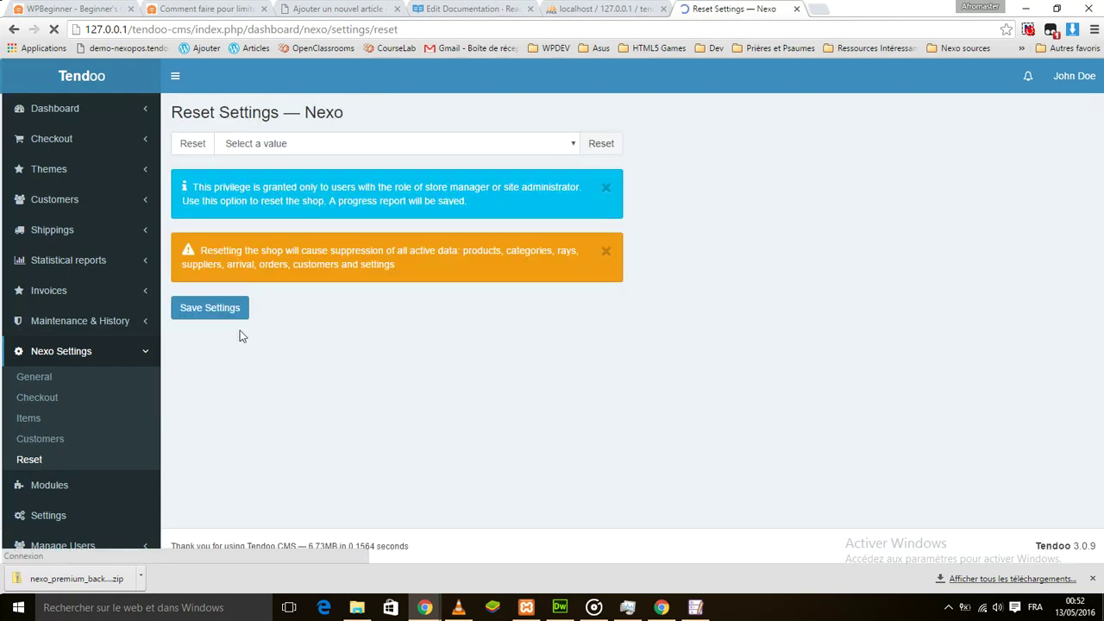
- View the reset options twice without choosing one, then expand the Checkout section
{"action": "left_click", "coordinate": [282, 148]}
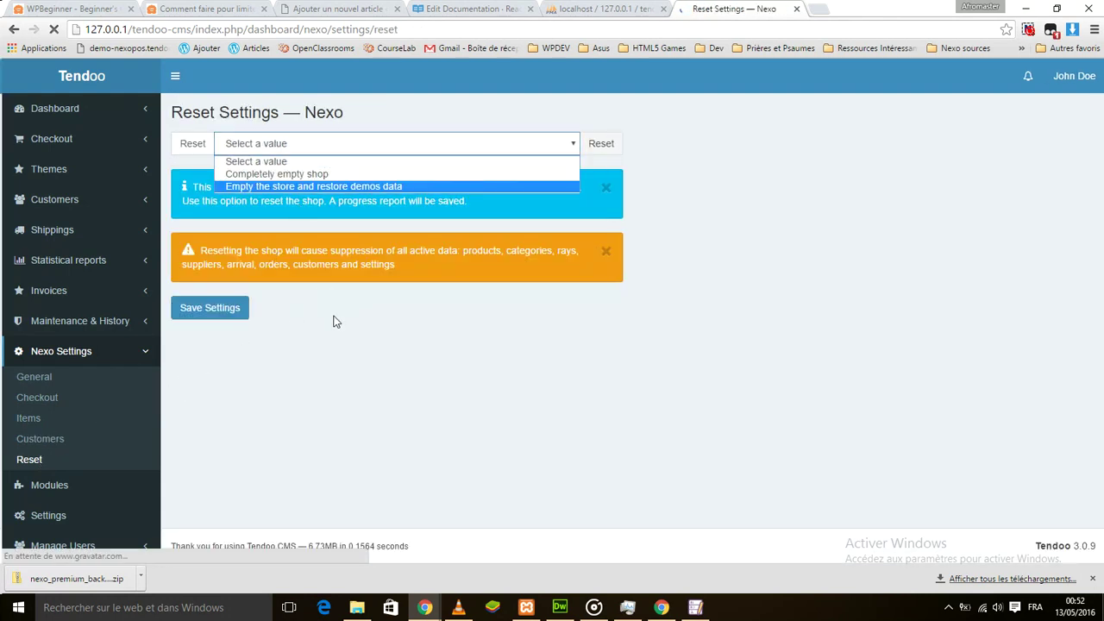
{"action": "left_click", "coordinate": [363, 342]}
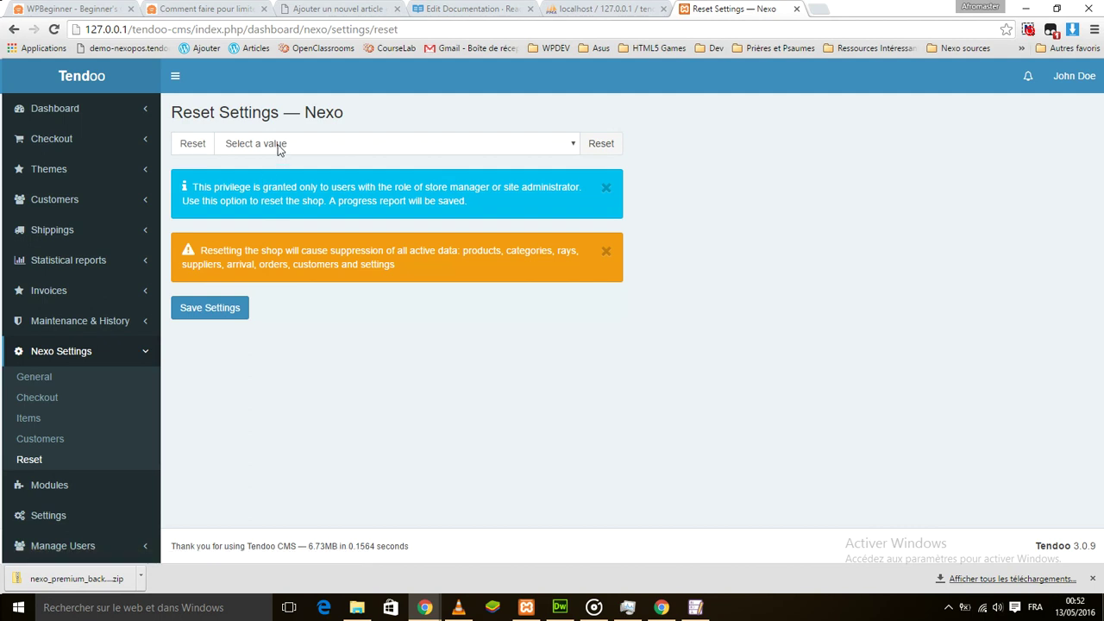
{"action": "left_click", "coordinate": [312, 148]}
{"action": "left_click", "coordinate": [377, 342]}
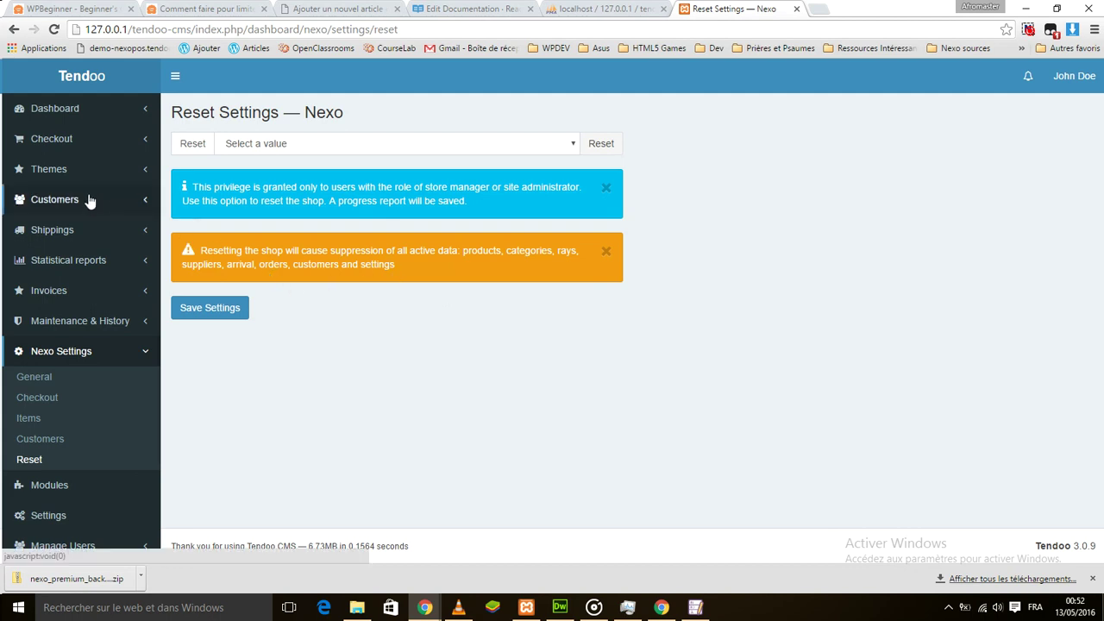
{"action": "left_click", "coordinate": [86, 151]}
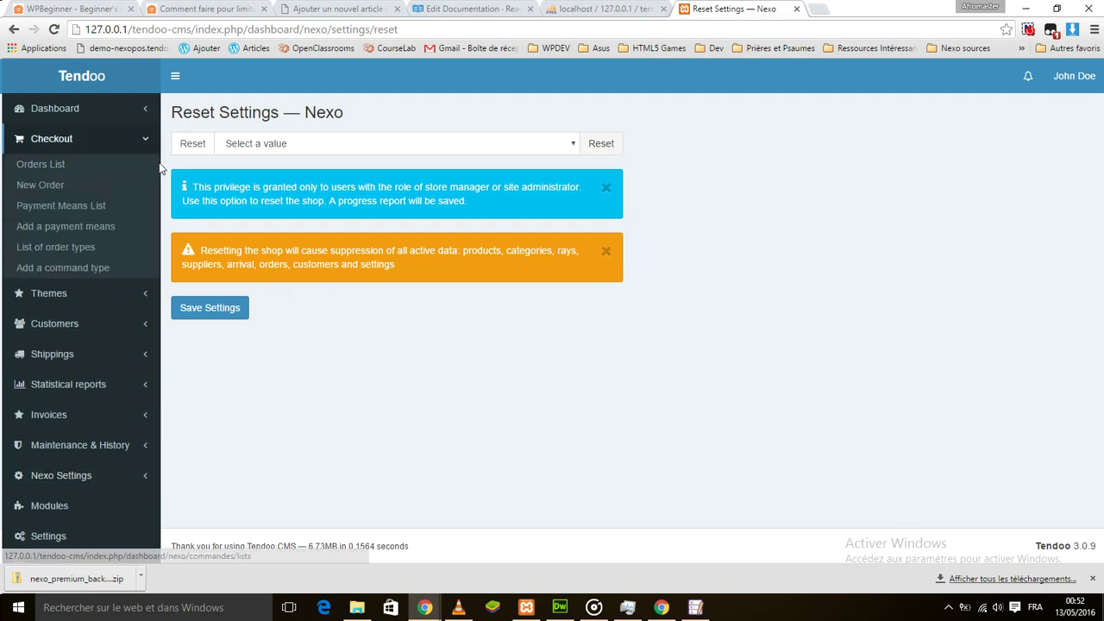
- Open New Order and highlight the VAT (10 %) and Excluding tax labels
{"action": "left_click", "coordinate": [101, 190]}
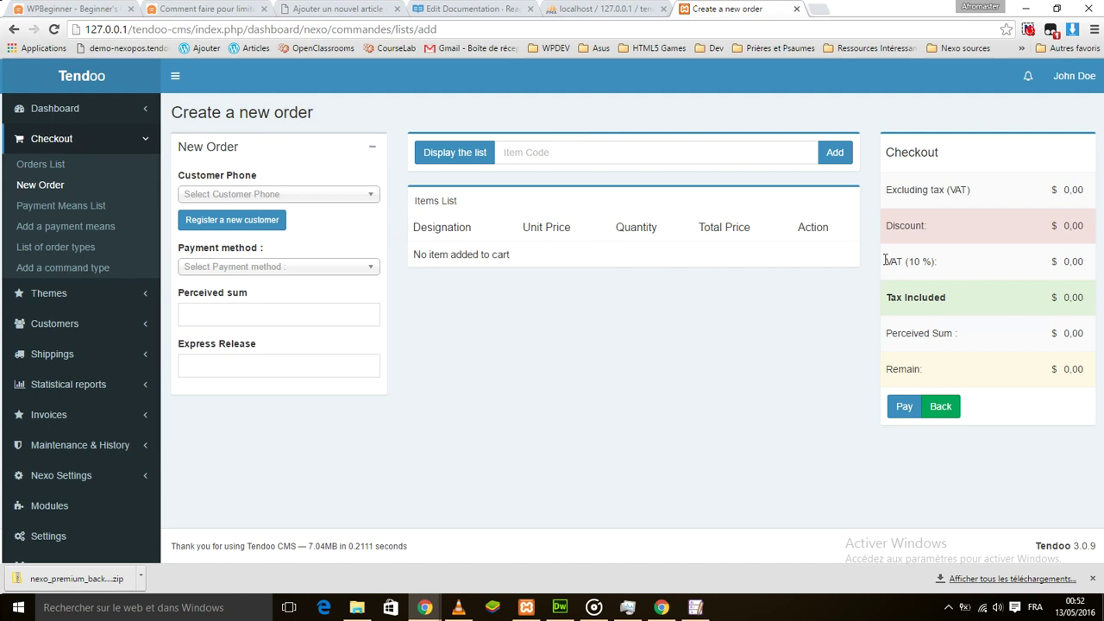
{"action": "triple_click", "coordinate": [955, 272]}
{"action": "left_click_drag", "start_coordinate": [877, 197], "coordinate": [926, 207]}
{"action": "left_click", "coordinate": [922, 205]}
- Display the Available Items grid and scroll through the demo articles and prices
{"action": "left_click", "coordinate": [459, 159]}
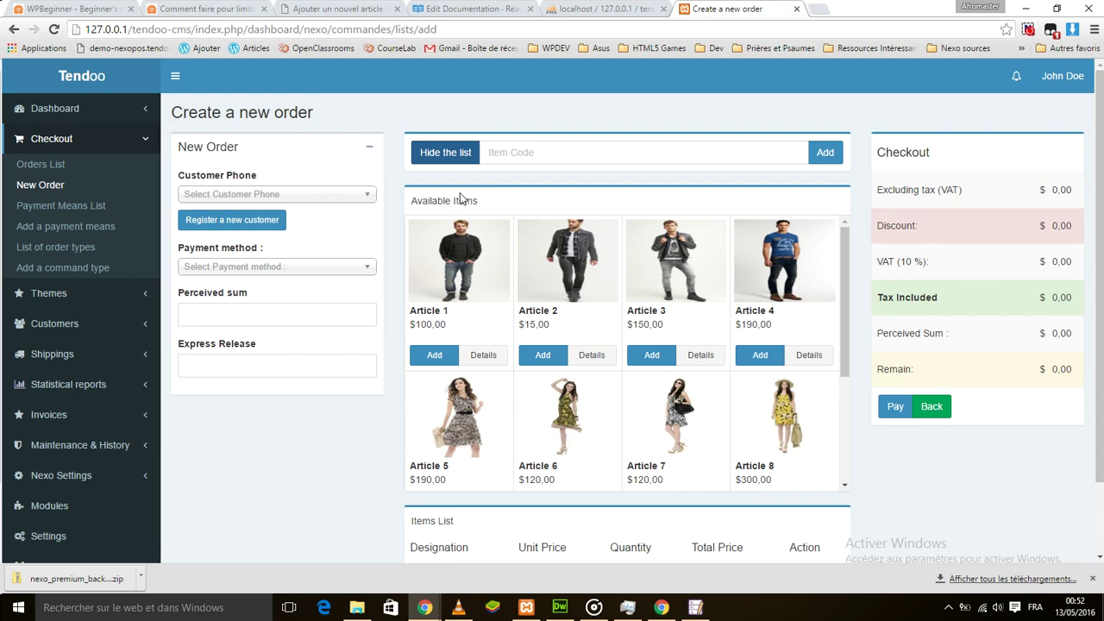
{"action": "scroll", "coordinate": [525, 310], "scroll_direction": "down", "scroll_amount": 3}
{"action": "scroll", "coordinate": [529, 311], "scroll_direction": "up", "scroll_amount": 2}
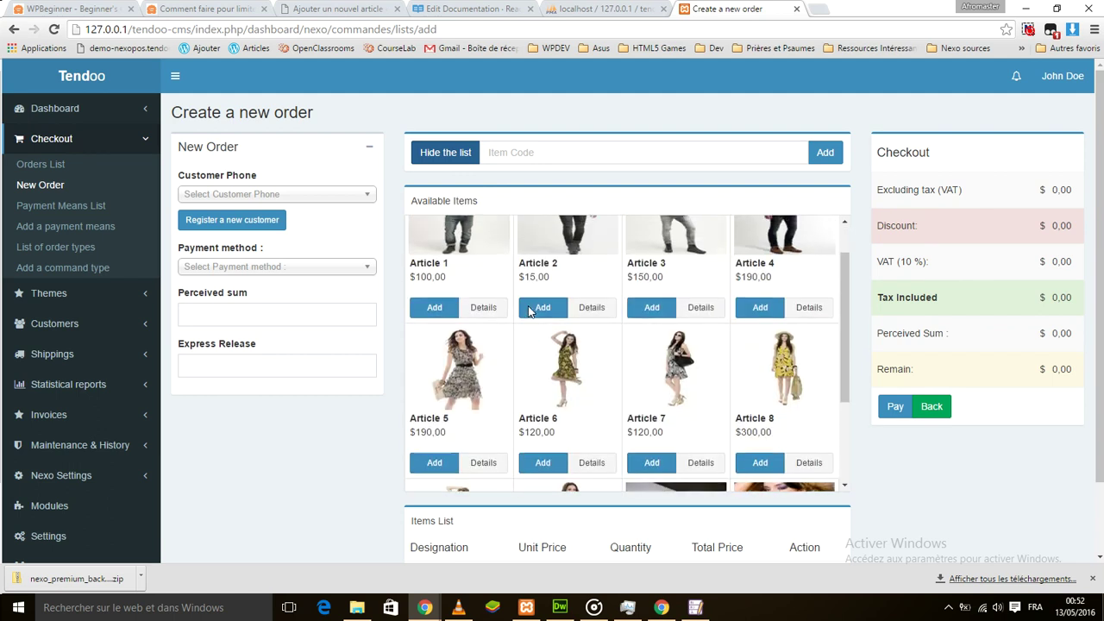
{"action": "scroll", "coordinate": [529, 312], "scroll_direction": "up", "scroll_amount": 1}
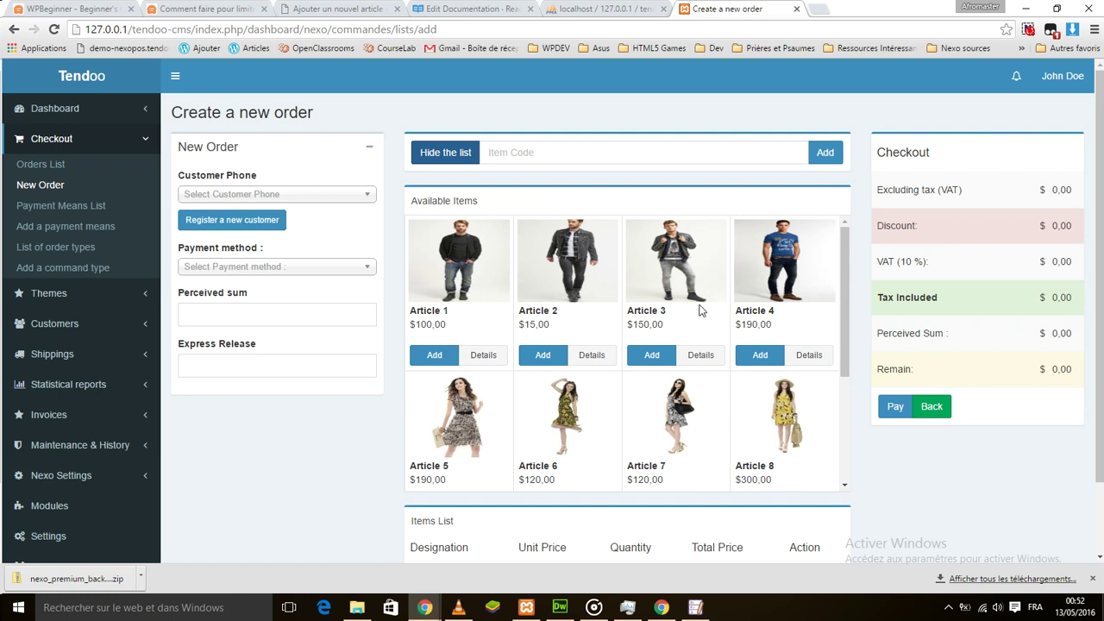
{"action": "scroll", "coordinate": [621, 362], "scroll_direction": "down", "scroll_amount": 5}
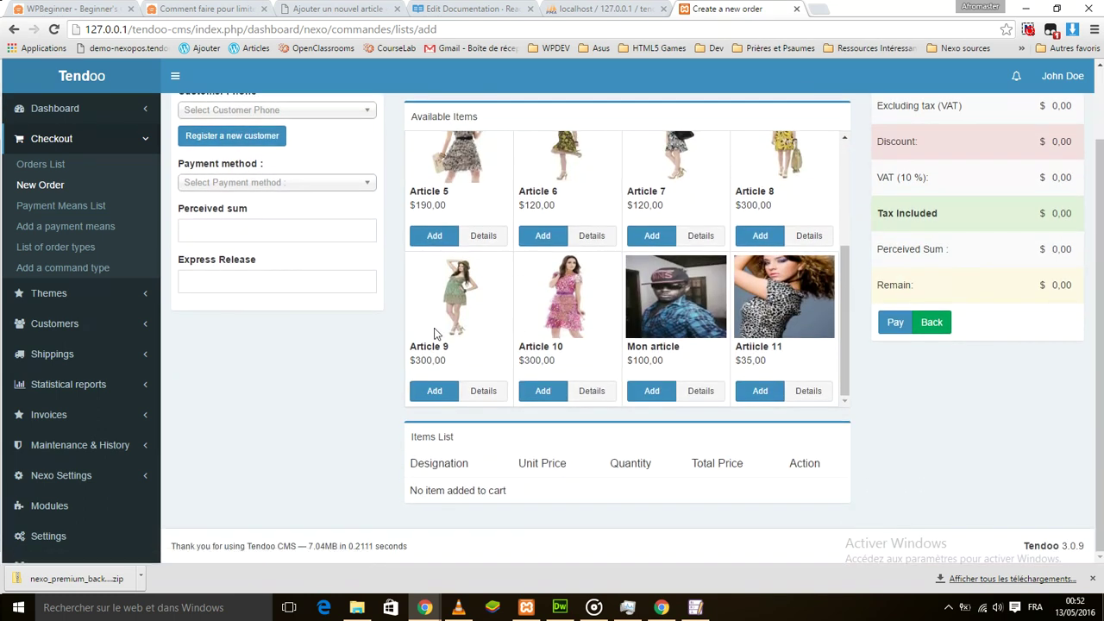
{"action": "scroll", "coordinate": [435, 333], "scroll_direction": "up", "scroll_amount": 3}
{"action": "scroll", "coordinate": [436, 334], "scroll_direction": "up", "scroll_amount": 1}
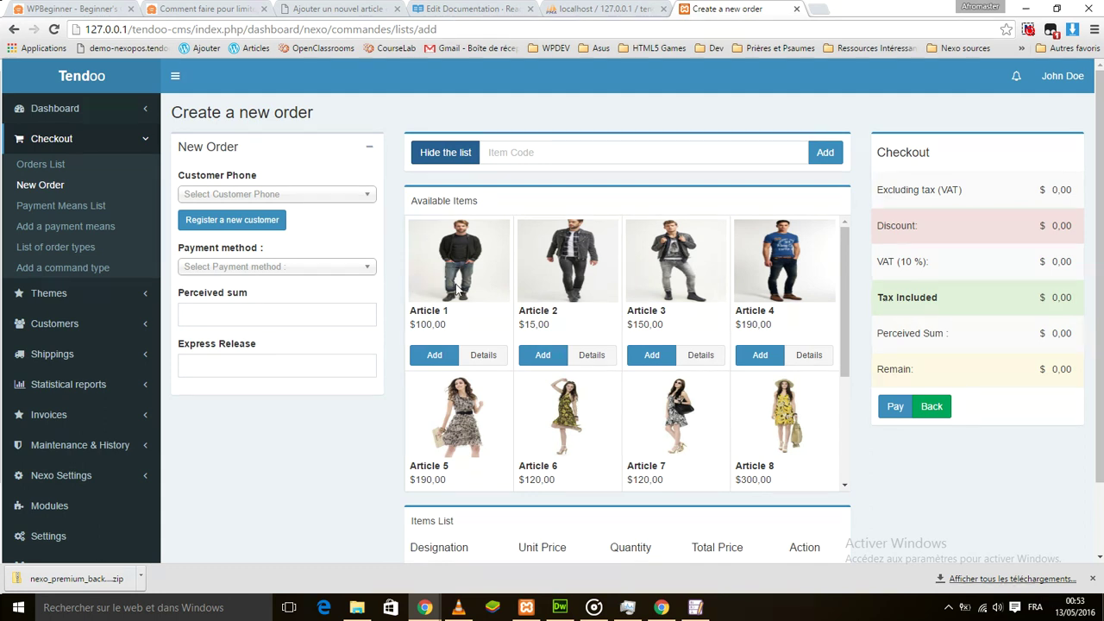
- Add Article 1 to the order and bring its quantity to 5
{"action": "left_click", "coordinate": [434, 354]}
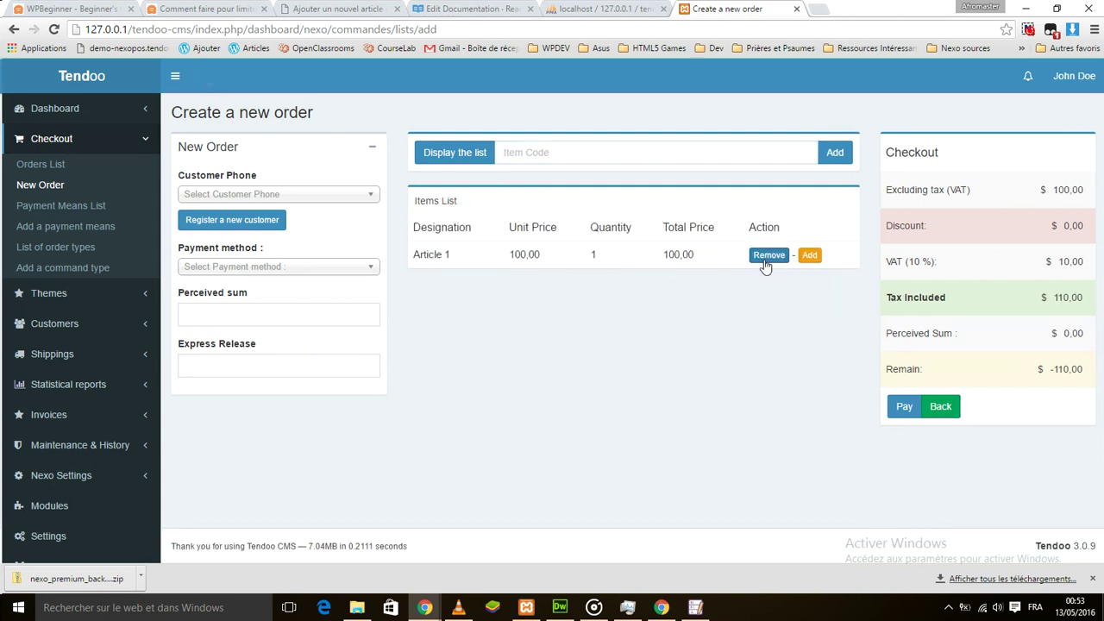
{"action": "left_click", "coordinate": [807, 258]}
{"action": "left_click", "coordinate": [808, 256]}
{"action": "left_click", "coordinate": [808, 256]}
{"action": "double_click", "coordinate": [772, 257]}
{"action": "double_click", "coordinate": [817, 259]}
{"action": "left_click", "coordinate": [818, 259]}
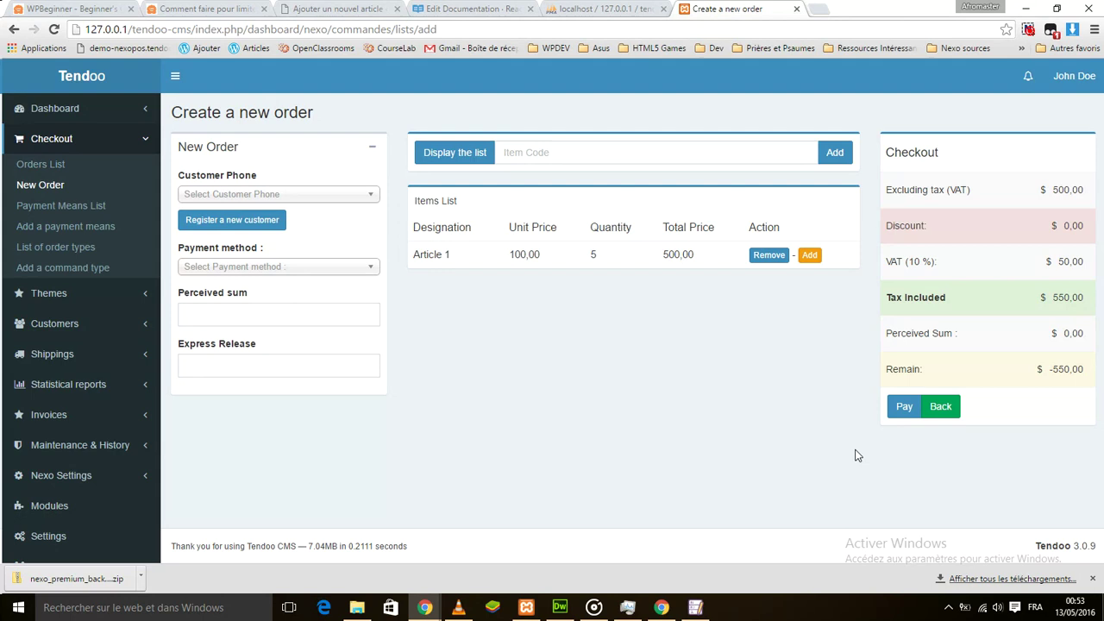
- Start payment, highlight the 550,00 tax-included total, then cancel the payment dialog
{"action": "left_click", "coordinate": [903, 406]}
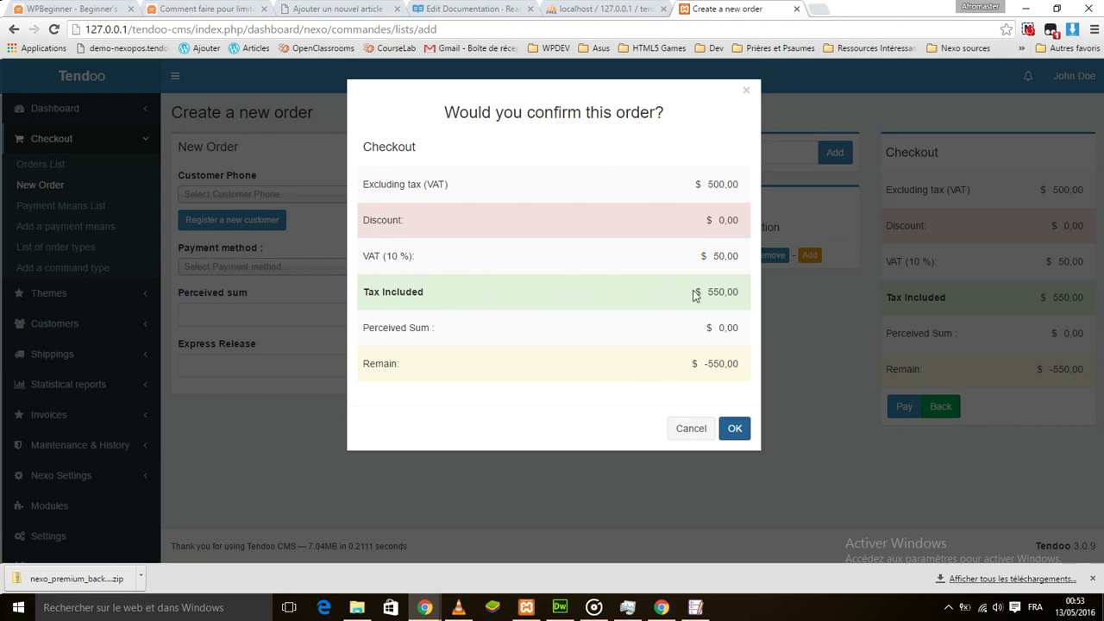
{"action": "left_click_drag", "start_coordinate": [695, 295], "coordinate": [739, 298]}
{"action": "left_click_drag", "start_coordinate": [366, 297], "coordinate": [591, 300]}
{"action": "left_click_drag", "start_coordinate": [697, 299], "coordinate": [742, 295]}
{"action": "left_click", "coordinate": [721, 295]}
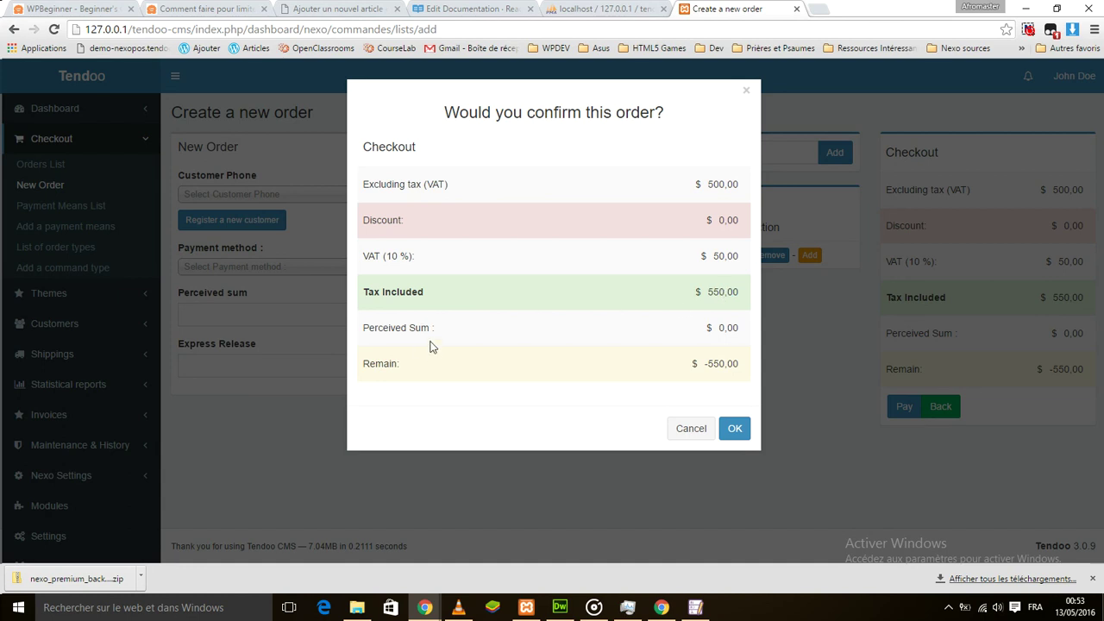
{"action": "double_click", "coordinate": [379, 331]}
{"action": "left_click", "coordinate": [727, 334]}
{"action": "left_click", "coordinate": [679, 431]}
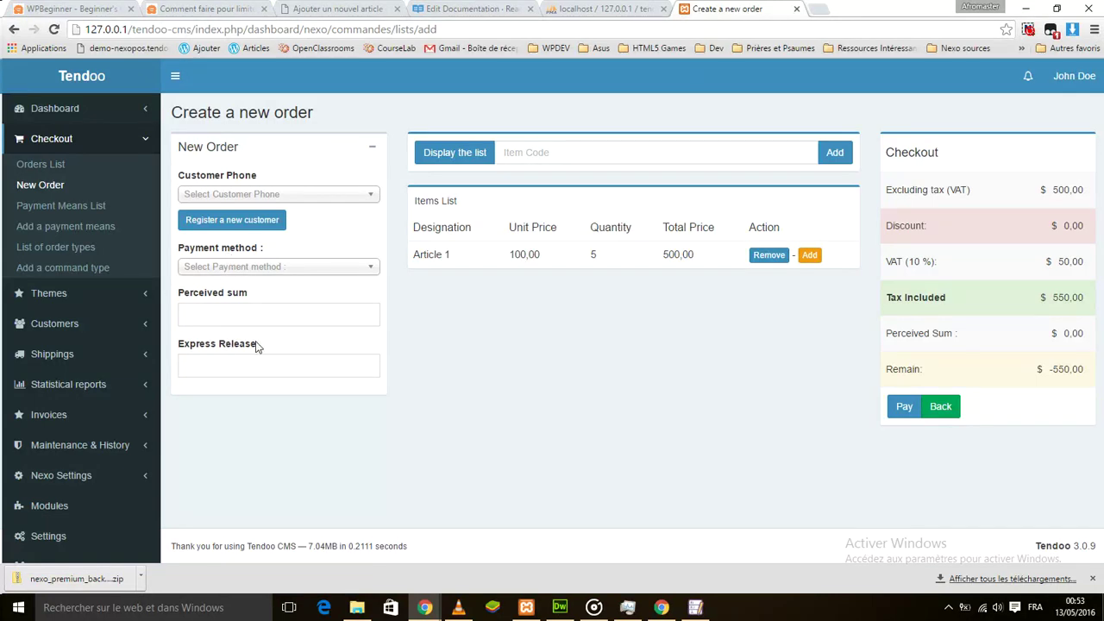
{"action": "left_click", "coordinate": [82, 383]}
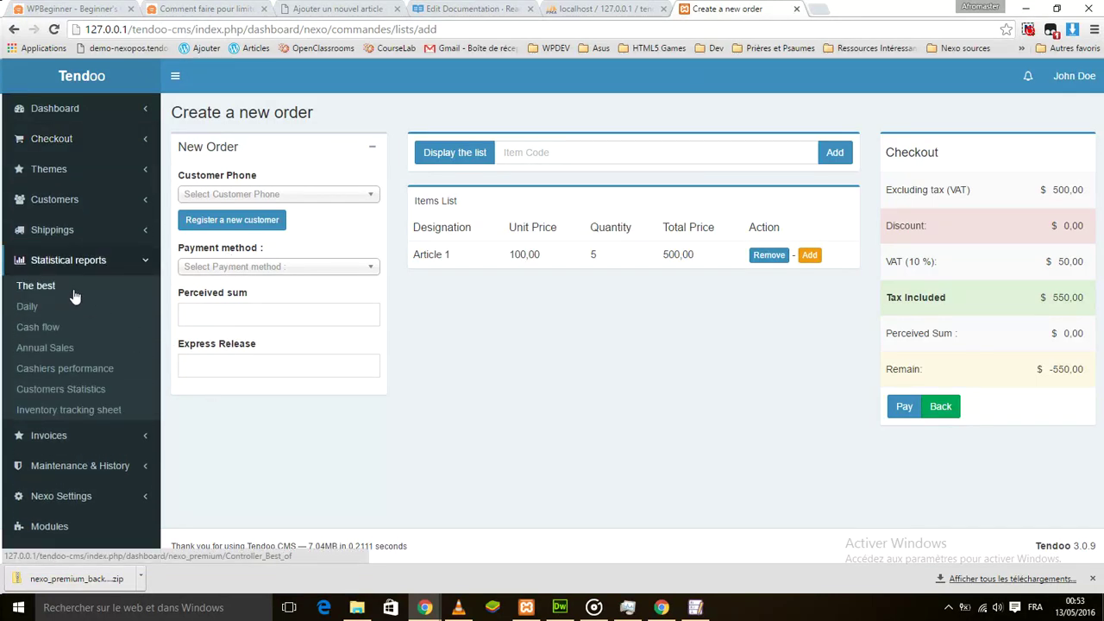
- Open The best report and browse its Items, Categories and Deliveries charts
{"action": "left_click", "coordinate": [74, 293]}
{"action": "left_click", "coordinate": [543, 144]}
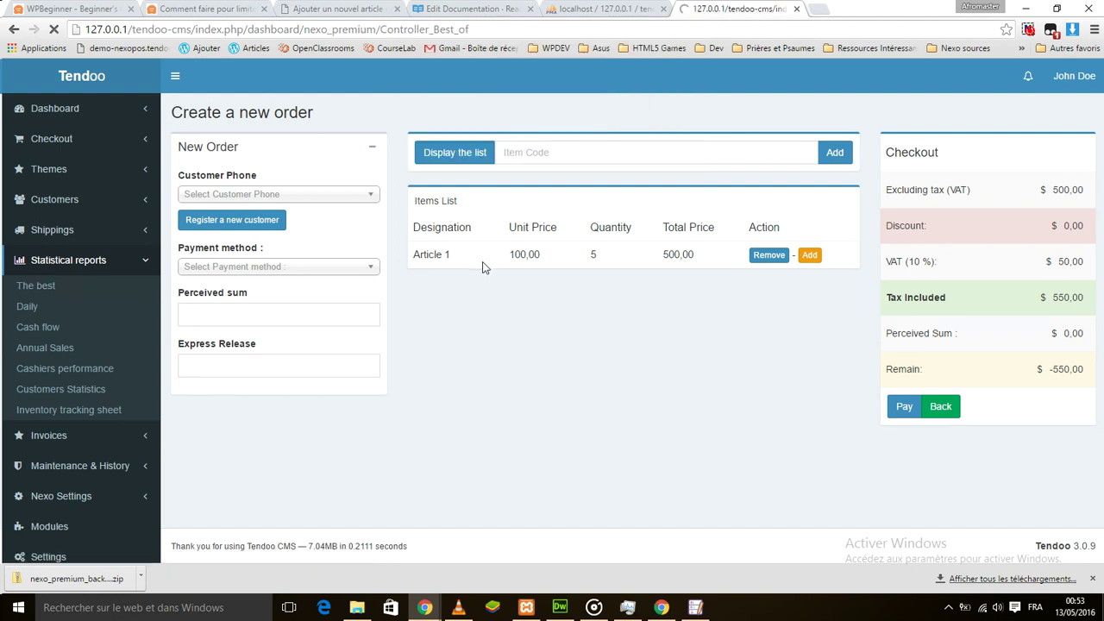
{"action": "scroll", "coordinate": [353, 317], "scroll_direction": "down", "scroll_amount": 1}
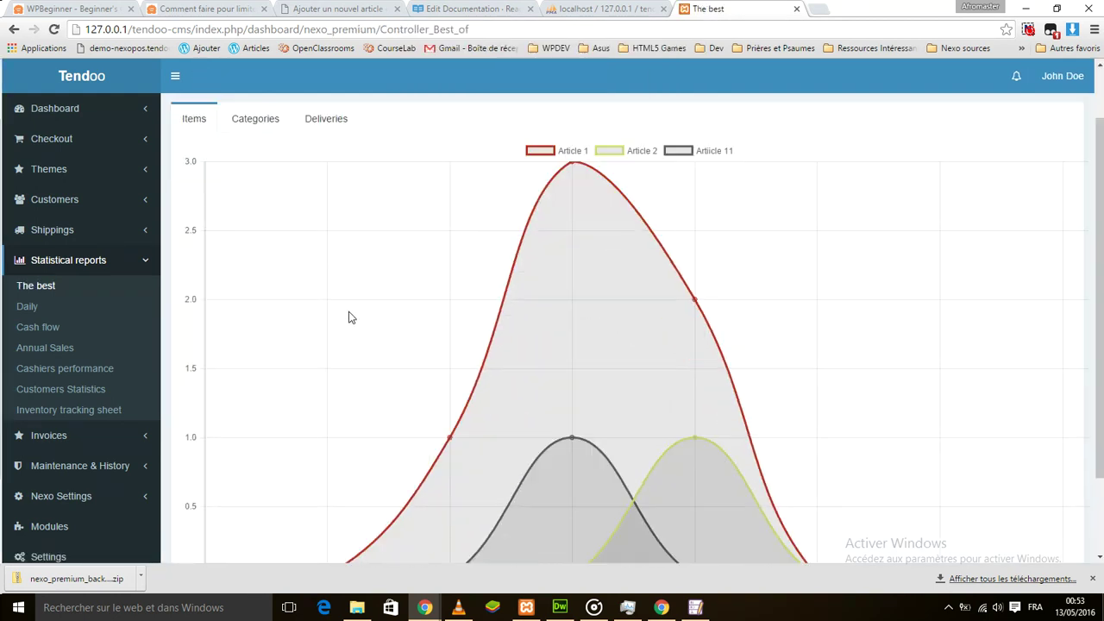
{"action": "scroll", "coordinate": [349, 317], "scroll_direction": "up", "scroll_amount": 1}
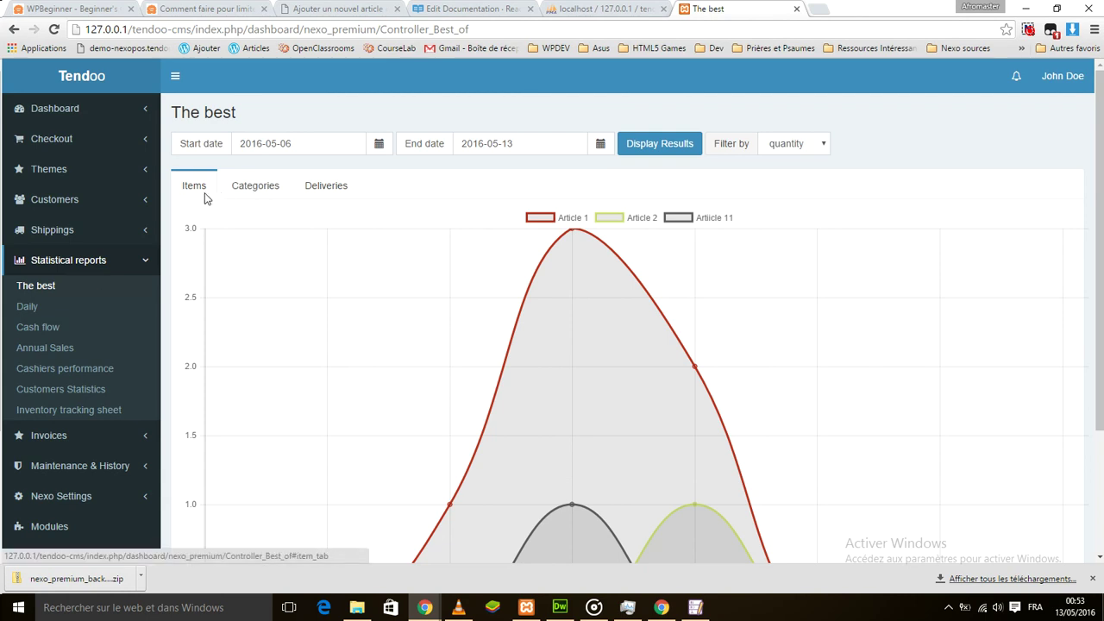
{"action": "left_click", "coordinate": [243, 187]}
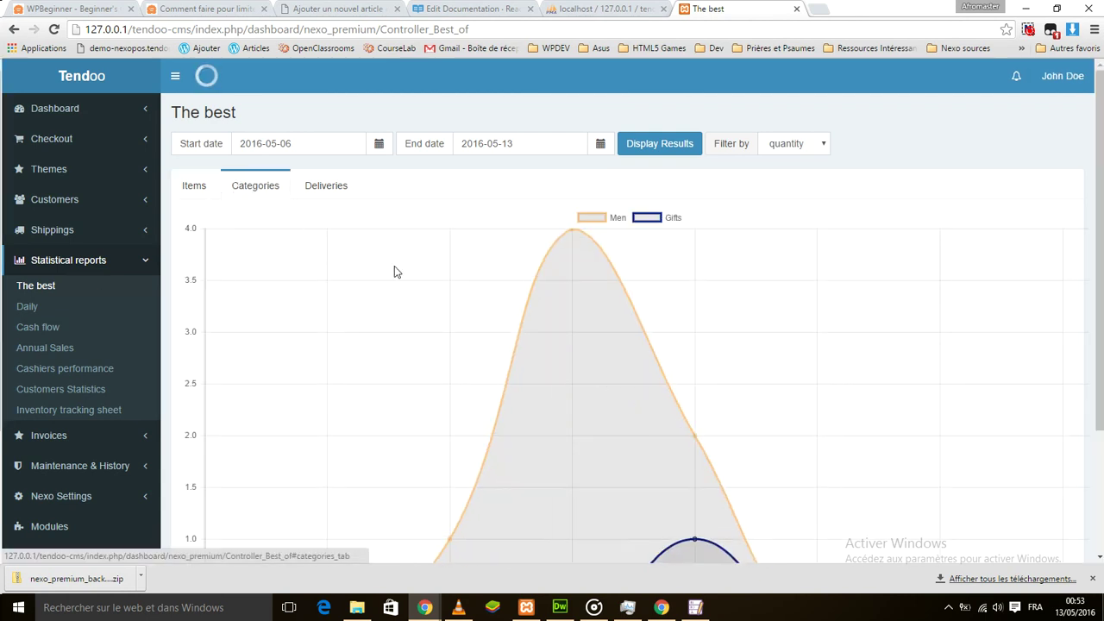
{"action": "scroll", "coordinate": [345, 267], "scroll_direction": "down", "scroll_amount": 2}
{"action": "scroll", "coordinate": [309, 272], "scroll_direction": "up", "scroll_amount": 2}
{"action": "left_click", "coordinate": [323, 191]}
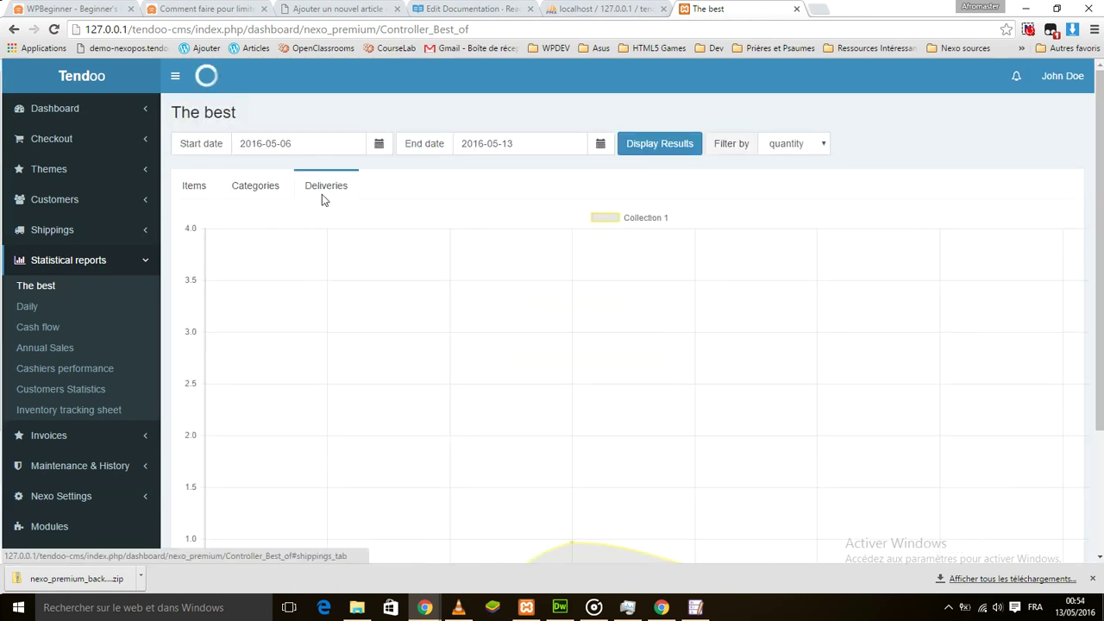
{"action": "left_click", "coordinate": [193, 195]}
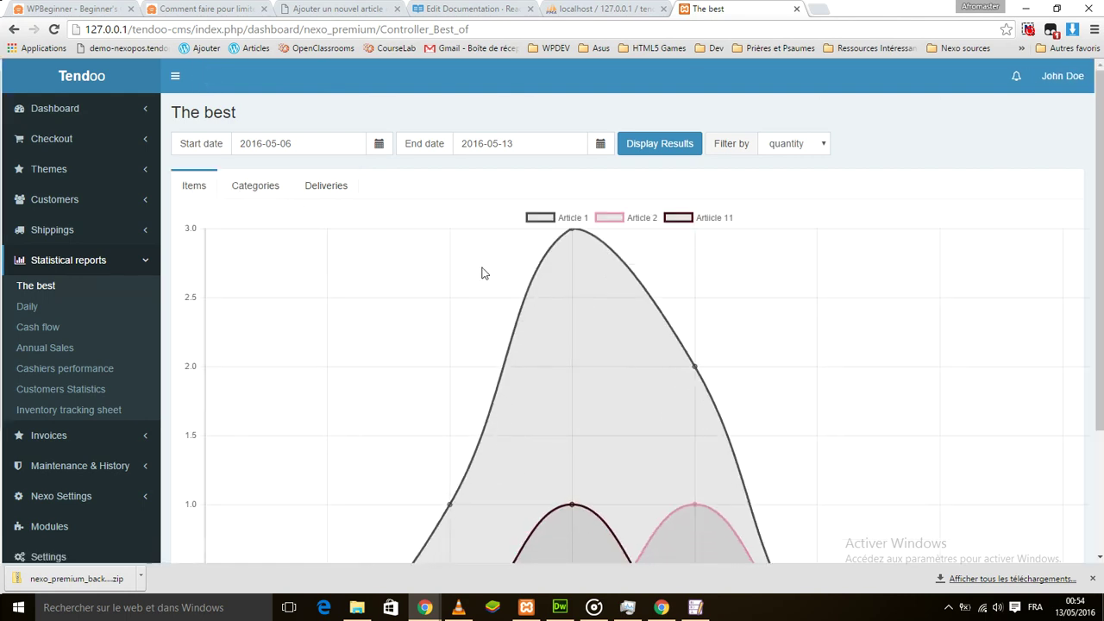
{"action": "scroll", "coordinate": [473, 323], "scroll_direction": "down", "scroll_amount": 2}
{"action": "scroll", "coordinate": [365, 320], "scroll_direction": "up", "scroll_amount": 2}
- Set the date range 2016-05-01 to 2016-05-10 and display the results
{"action": "left_click", "coordinate": [217, 145]}
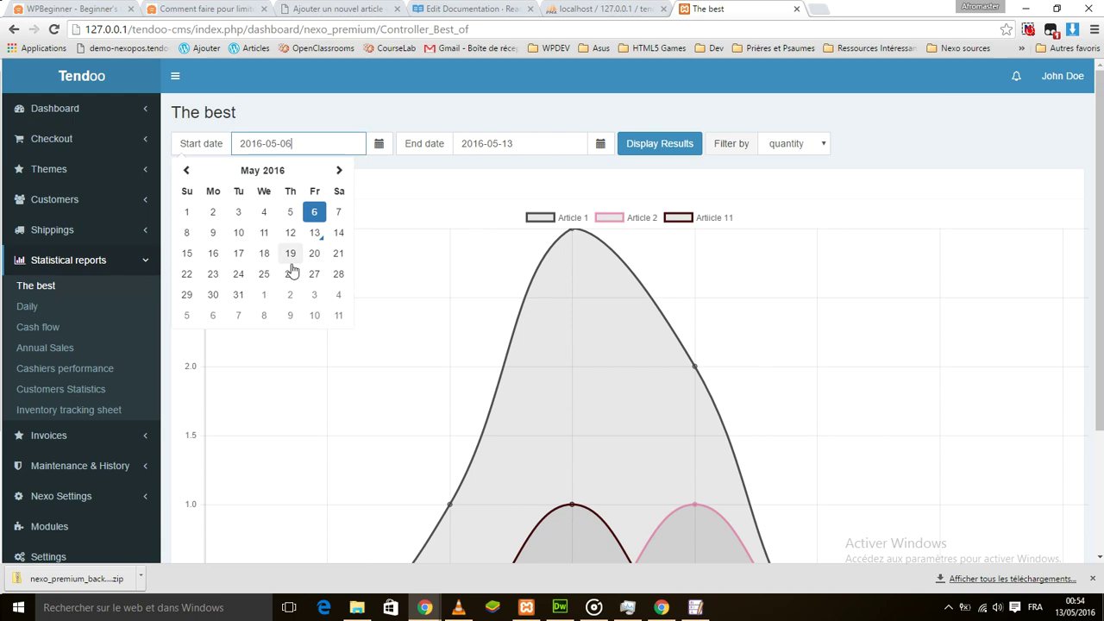
{"action": "left_click", "coordinate": [188, 215]}
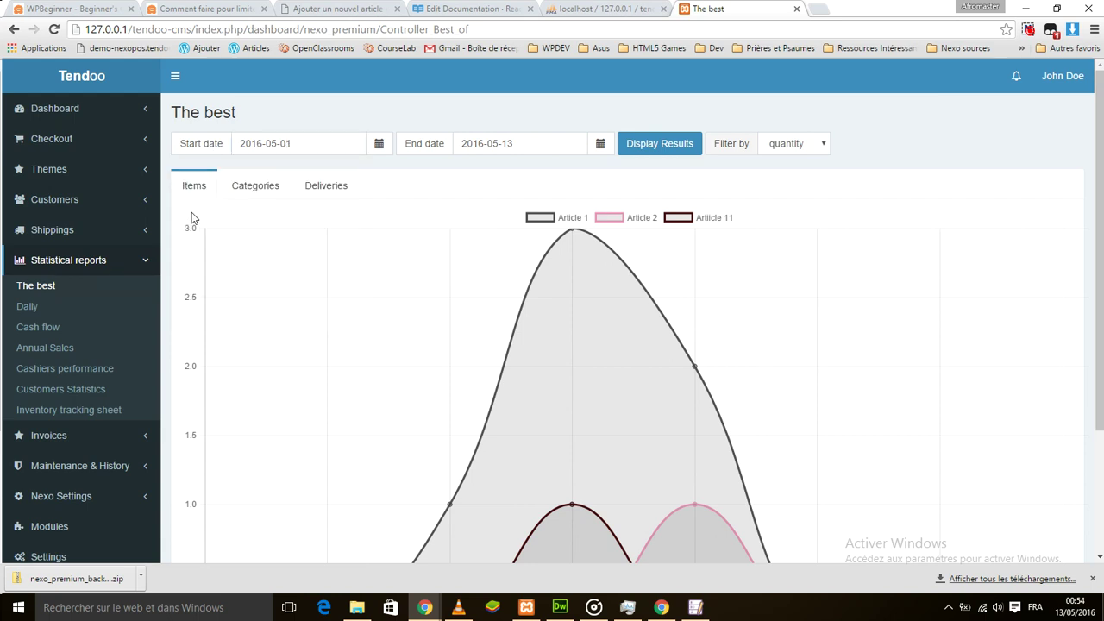
{"action": "left_click", "coordinate": [213, 148]}
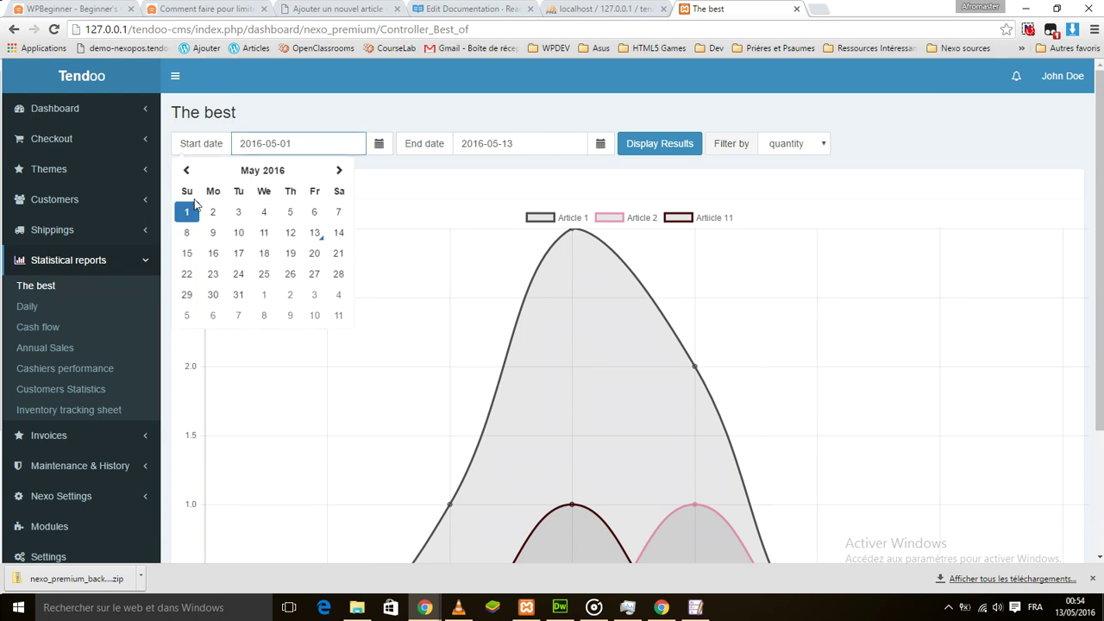
{"action": "left_click", "coordinate": [188, 212]}
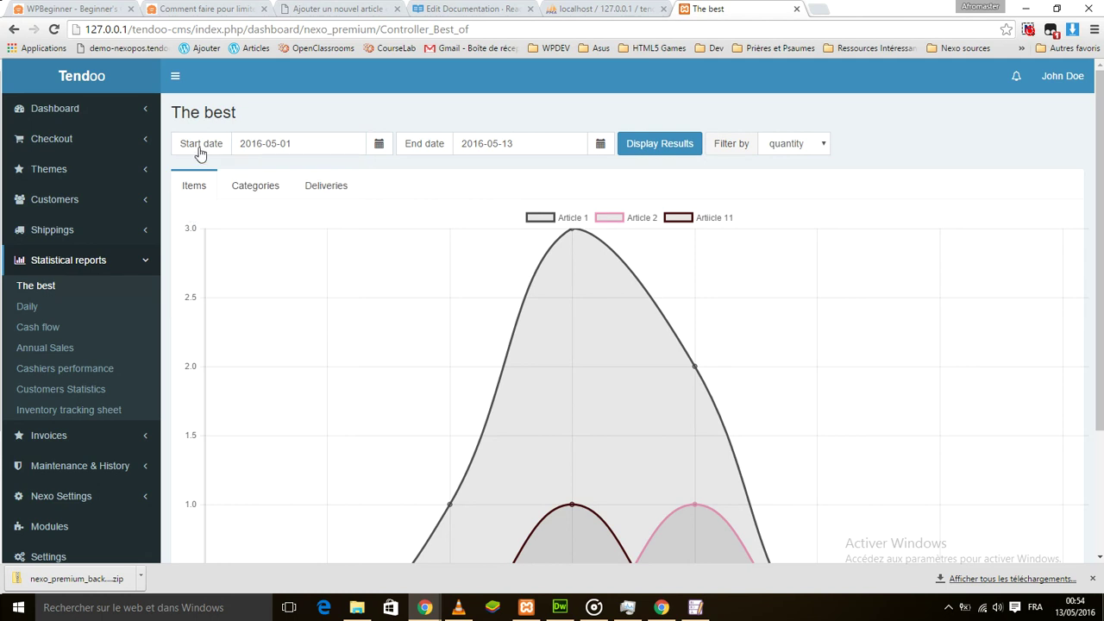
{"action": "left_click", "coordinate": [407, 153]}
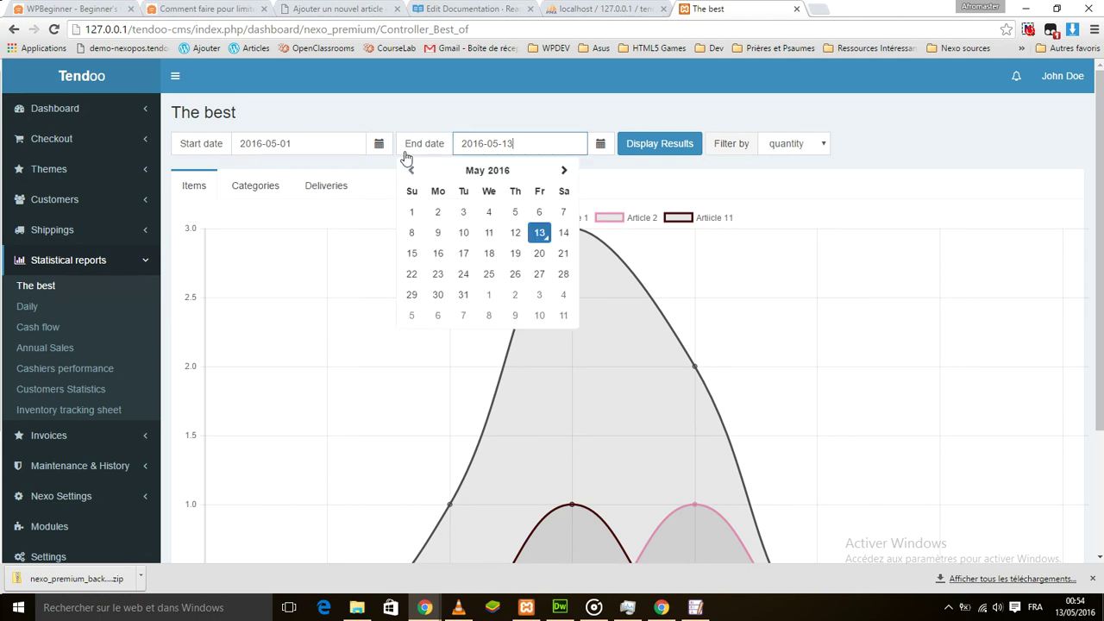
{"action": "left_click", "coordinate": [464, 240]}
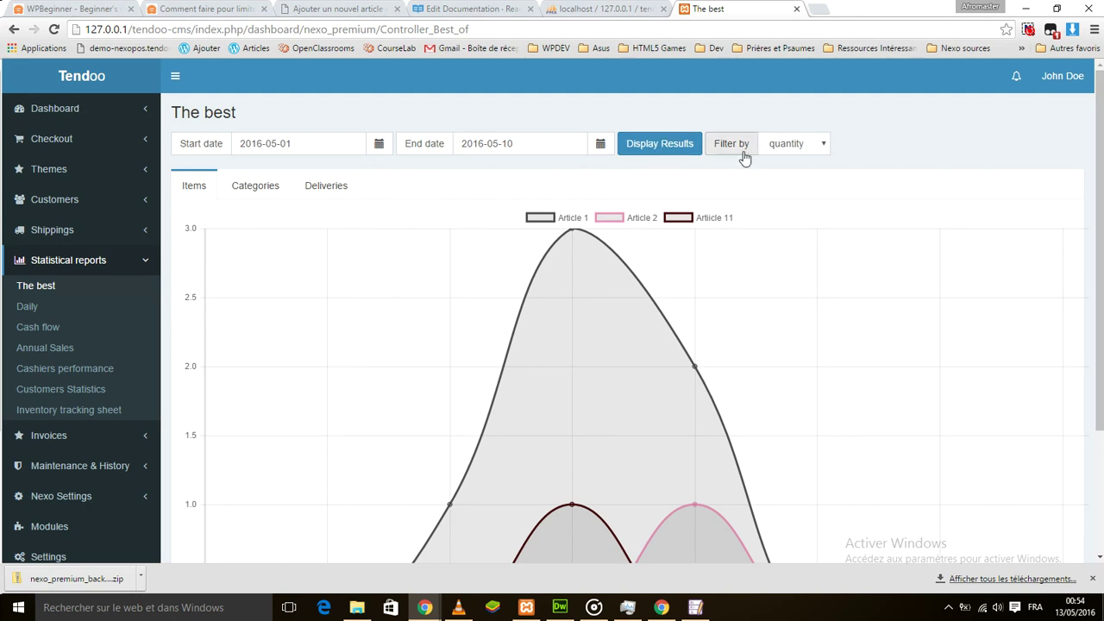
{"action": "left_click", "coordinate": [658, 144]}
{"action": "scroll", "coordinate": [482, 241], "scroll_direction": "down", "scroll_amount": 2}
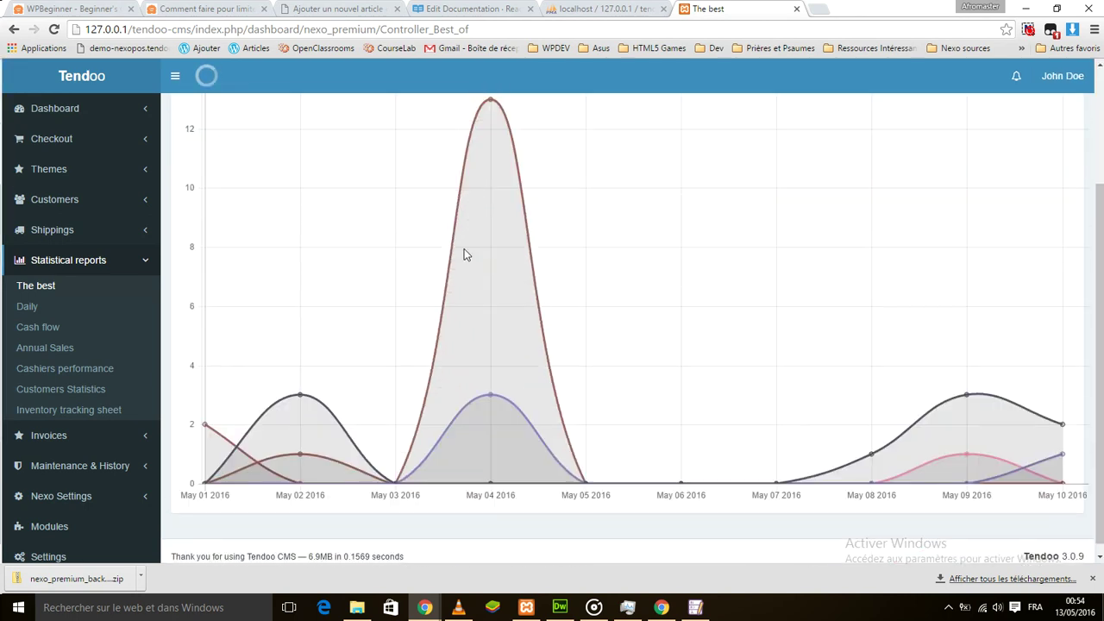
{"action": "scroll", "coordinate": [466, 289], "scroll_direction": "up", "scroll_amount": 1}
{"action": "scroll", "coordinate": [466, 296], "scroll_direction": "down", "scroll_amount": 1}
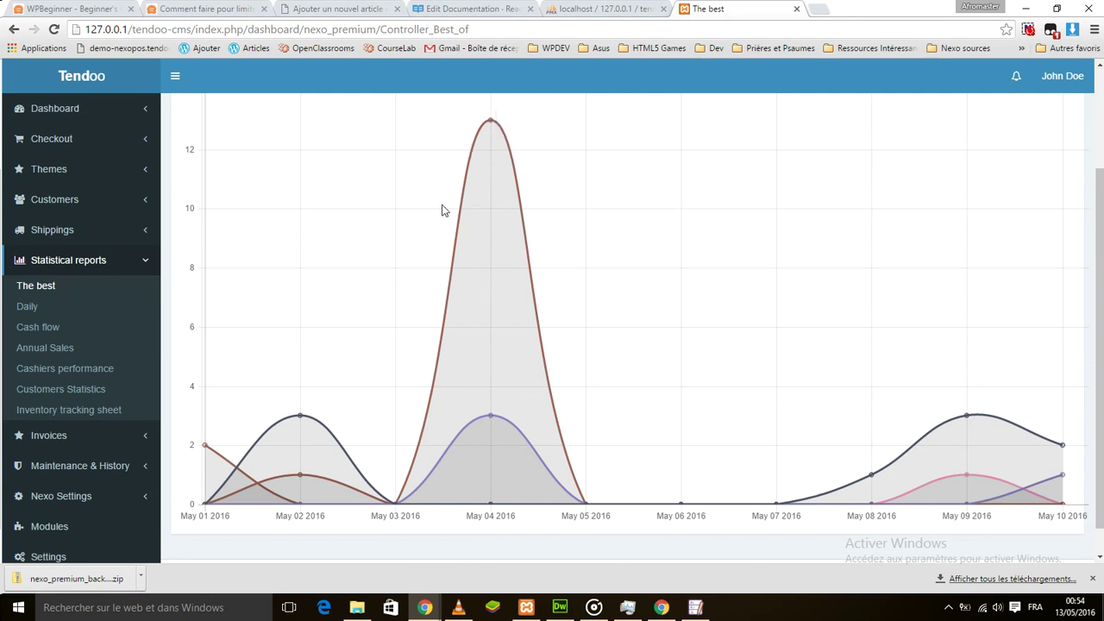
{"action": "scroll", "coordinate": [441, 211], "scroll_direction": "up", "scroll_amount": 3}
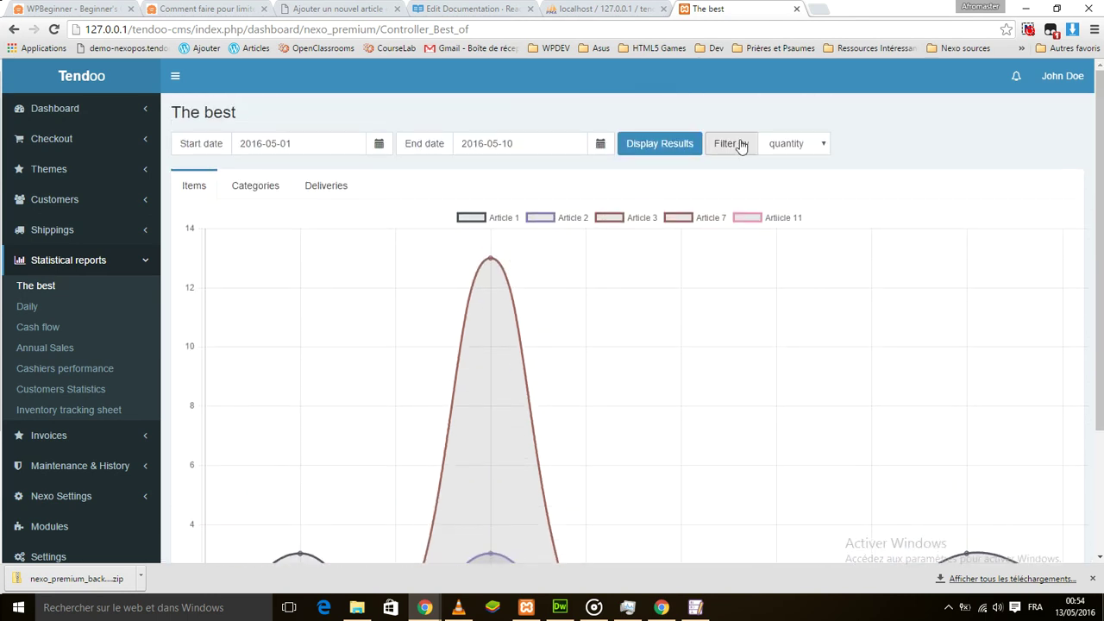
- Rank the best-selling items by Turnover instead of quantity
{"action": "left_click", "coordinate": [794, 148]}
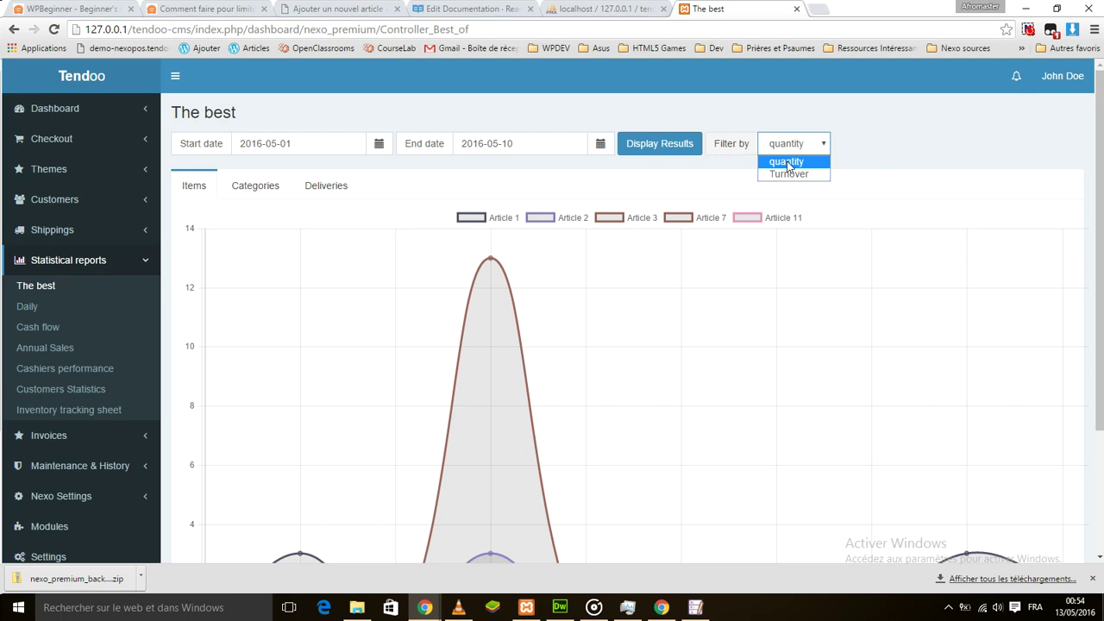
{"action": "left_click", "coordinate": [788, 174]}
{"action": "scroll", "coordinate": [498, 288], "scroll_direction": "down", "scroll_amount": 1}
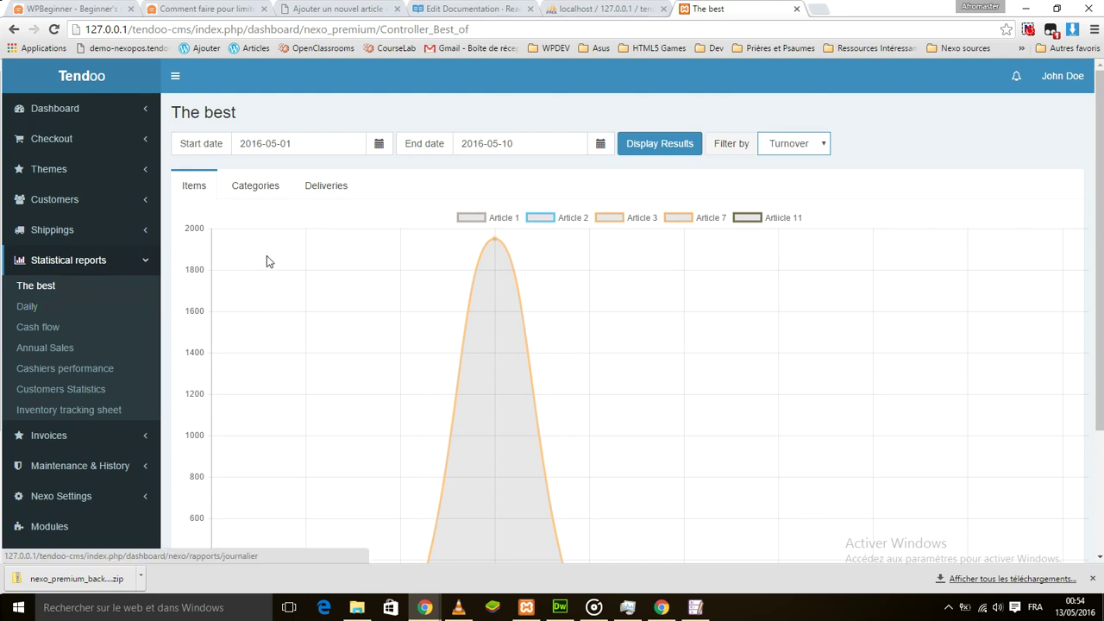
{"action": "left_click", "coordinate": [29, 307]}
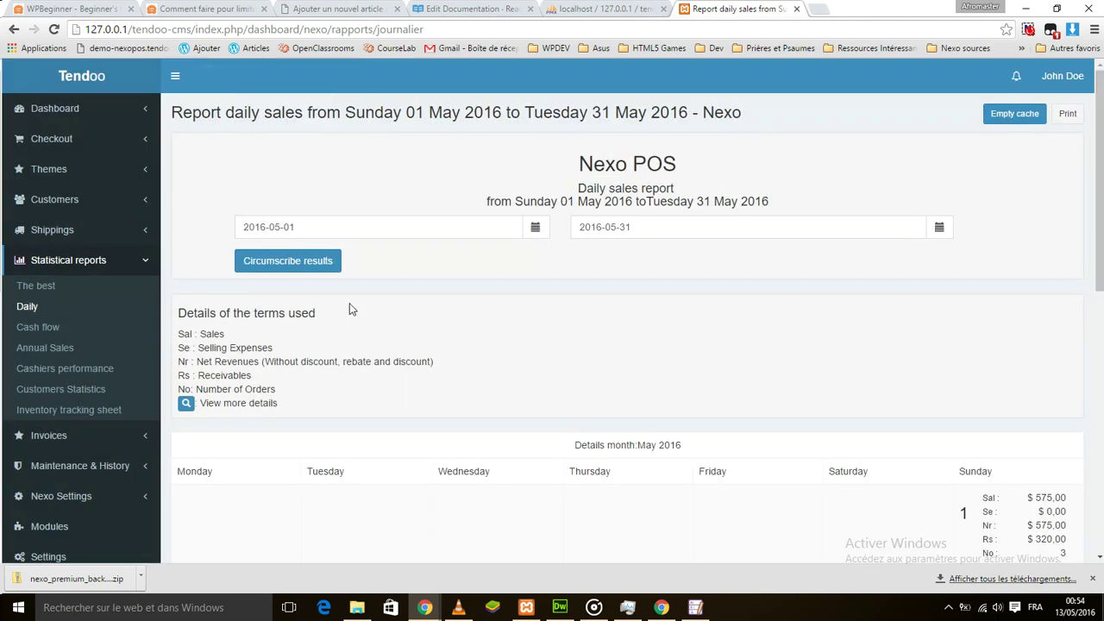
- Scroll through the May 2016 daily sales calendar
{"action": "scroll", "coordinate": [349, 310], "scroll_direction": "down", "scroll_amount": 5}
{"action": "scroll", "coordinate": [349, 311], "scroll_direction": "up", "scroll_amount": 3}
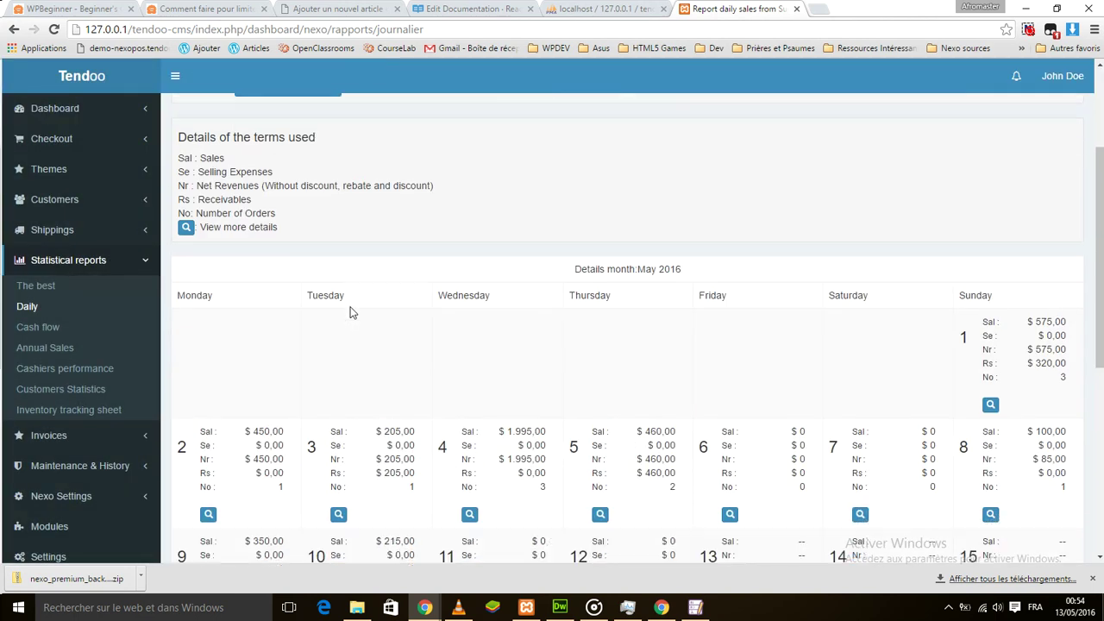
{"action": "scroll", "coordinate": [351, 312], "scroll_direction": "down", "scroll_amount": 1}
{"action": "scroll", "coordinate": [348, 310], "scroll_direction": "down", "scroll_amount": 2}
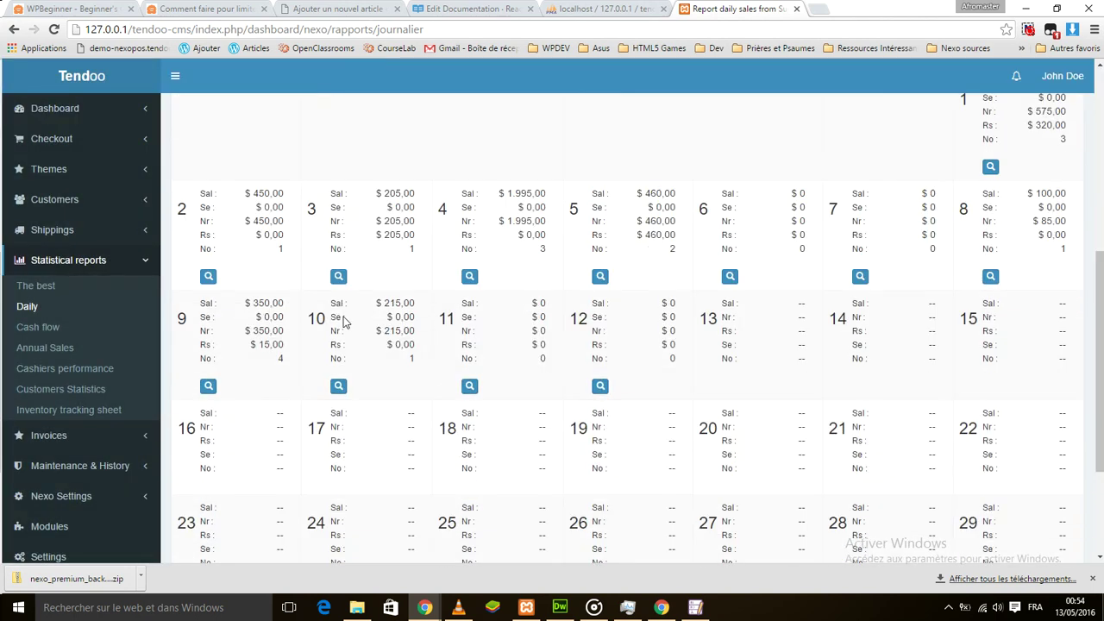
{"action": "scroll", "coordinate": [343, 300], "scroll_direction": "up", "scroll_amount": 4}
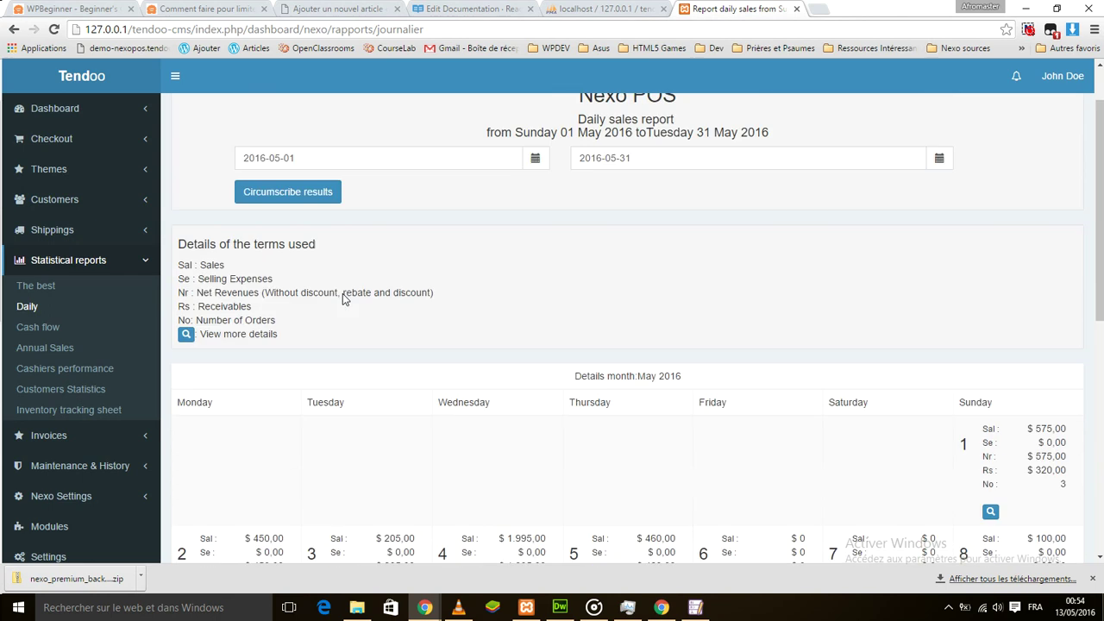
- Leave the date range unchanged and open the detailed report for Tuesday 3 May 2016
{"action": "left_click", "coordinate": [534, 159]}
{"action": "left_click", "coordinate": [588, 212]}
{"action": "left_click", "coordinate": [938, 158]}
{"action": "left_click", "coordinate": [558, 206]}
{"action": "scroll", "coordinate": [431, 291], "scroll_direction": "down", "scroll_amount": 4}
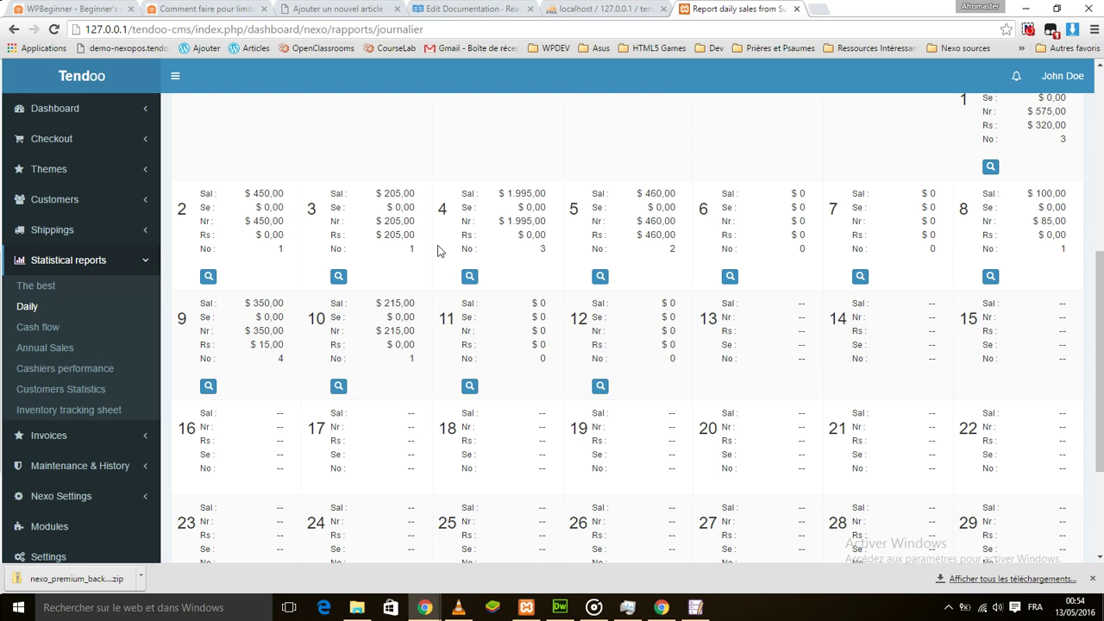
{"action": "left_click", "coordinate": [337, 278]}
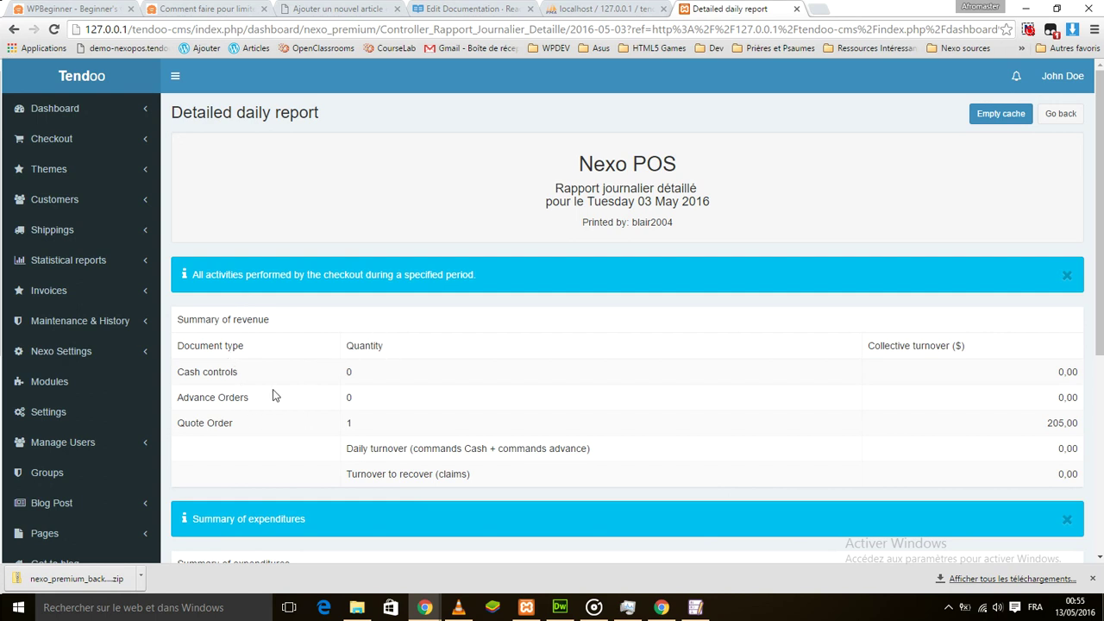
- Review the 3 May 2016 detailed report and reload it with the cache cleared
{"action": "scroll", "coordinate": [272, 395], "scroll_direction": "down", "scroll_amount": 2}
{"action": "scroll", "coordinate": [280, 388], "scroll_direction": "down", "scroll_amount": 2}
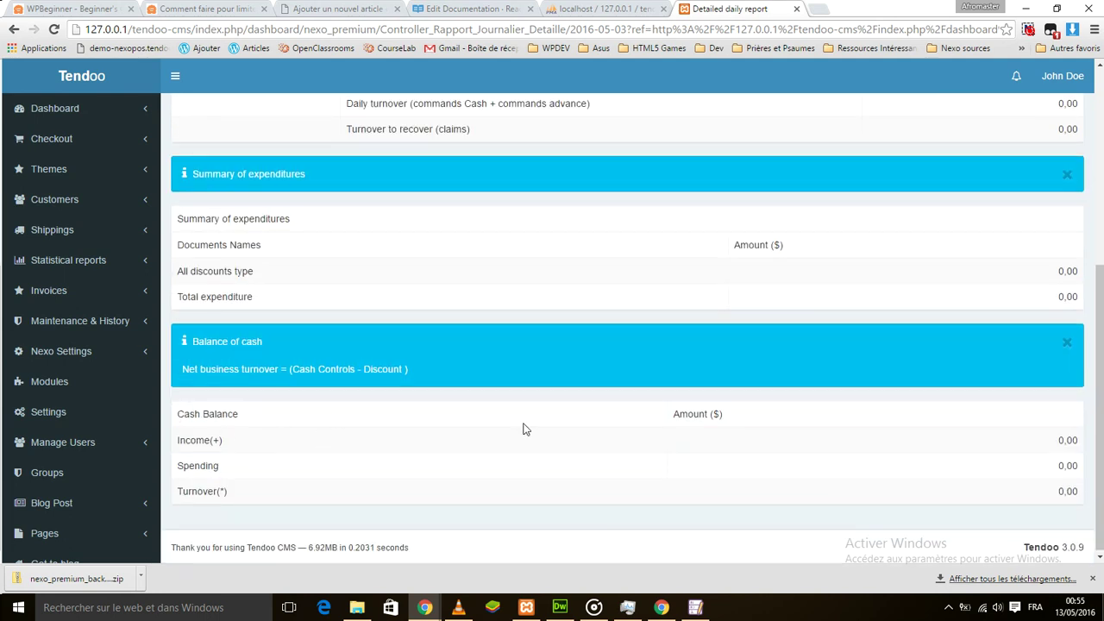
{"action": "scroll", "coordinate": [863, 434], "scroll_direction": "up", "scroll_amount": 5}
{"action": "scroll", "coordinate": [863, 433], "scroll_direction": "down", "scroll_amount": 5}
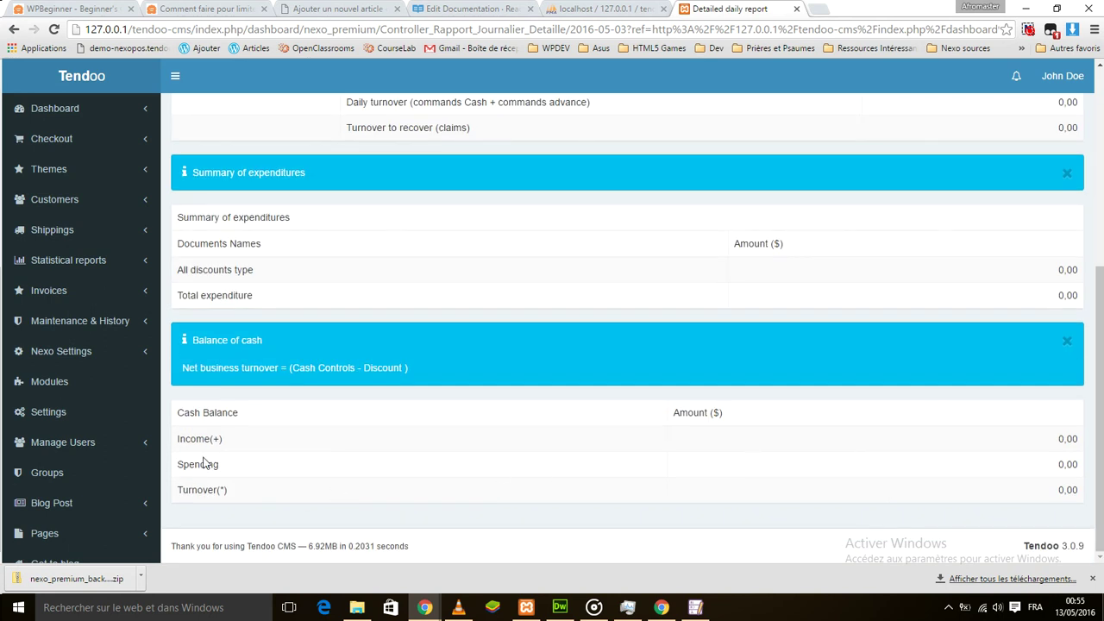
{"action": "scroll", "coordinate": [566, 431], "scroll_direction": "up", "scroll_amount": 4}
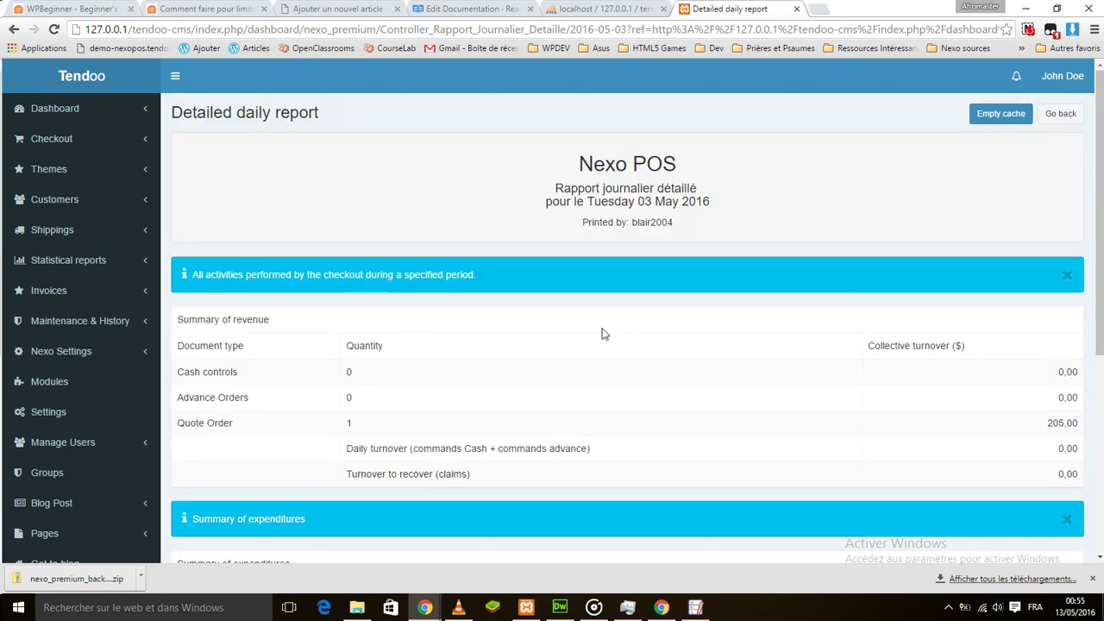
{"action": "left_click", "coordinate": [996, 114]}
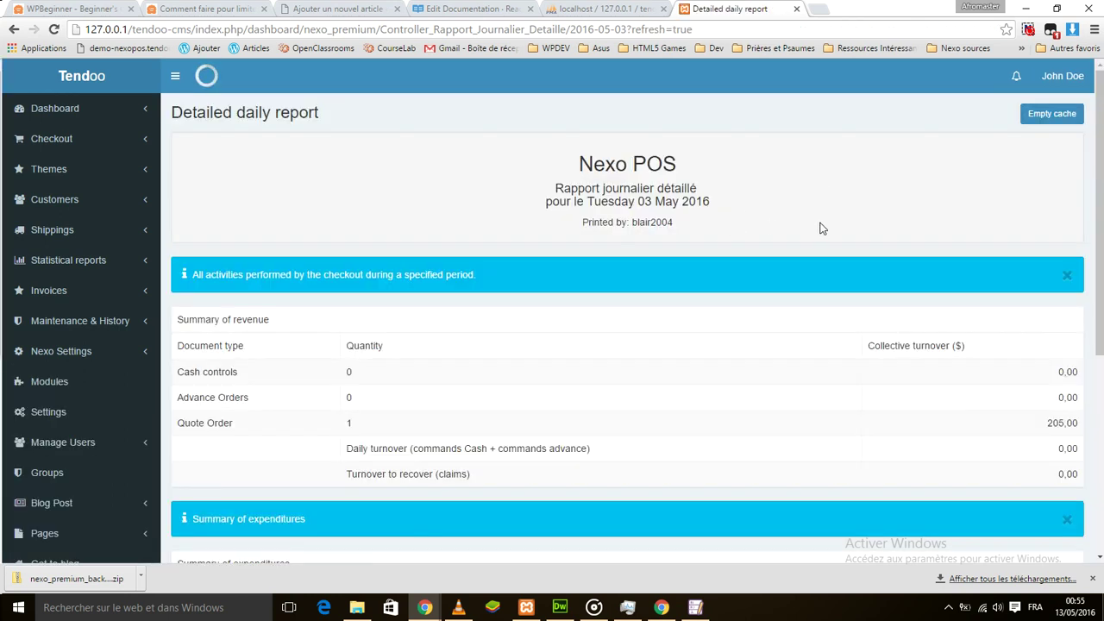
- Inspect the Quote Order line showing one order worth 205,00
{"action": "scroll", "coordinate": [820, 227], "scroll_direction": "down", "scroll_amount": 5}
{"action": "scroll", "coordinate": [896, 197], "scroll_direction": "up", "scroll_amount": 1}
{"action": "scroll", "coordinate": [896, 196], "scroll_direction": "up", "scroll_amount": 3}
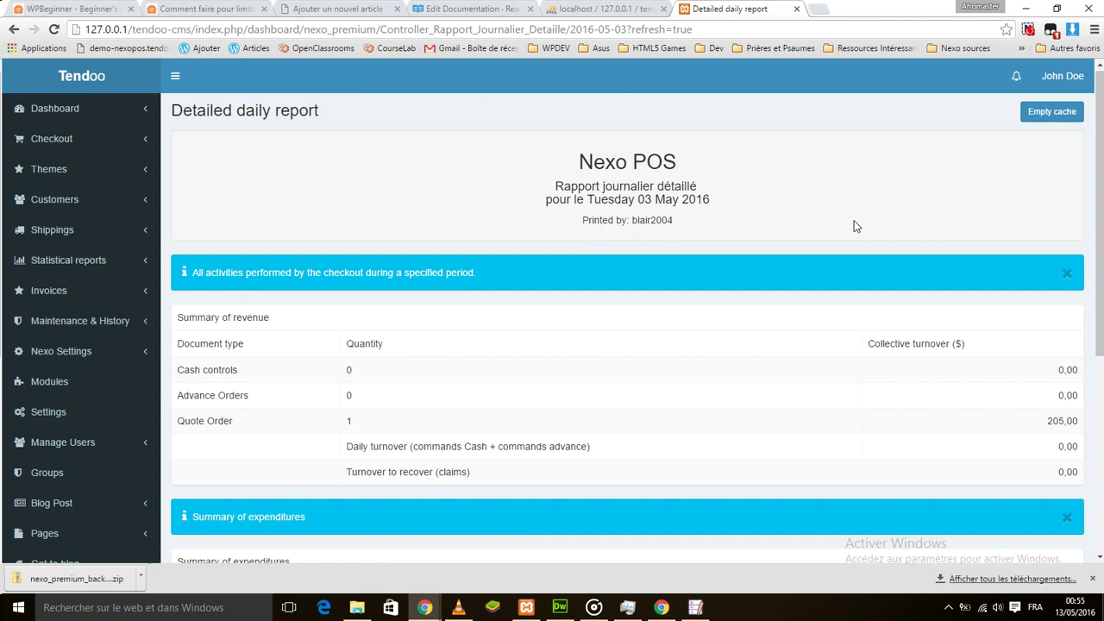
{"action": "scroll", "coordinate": [630, 279], "scroll_direction": "down", "scroll_amount": 1}
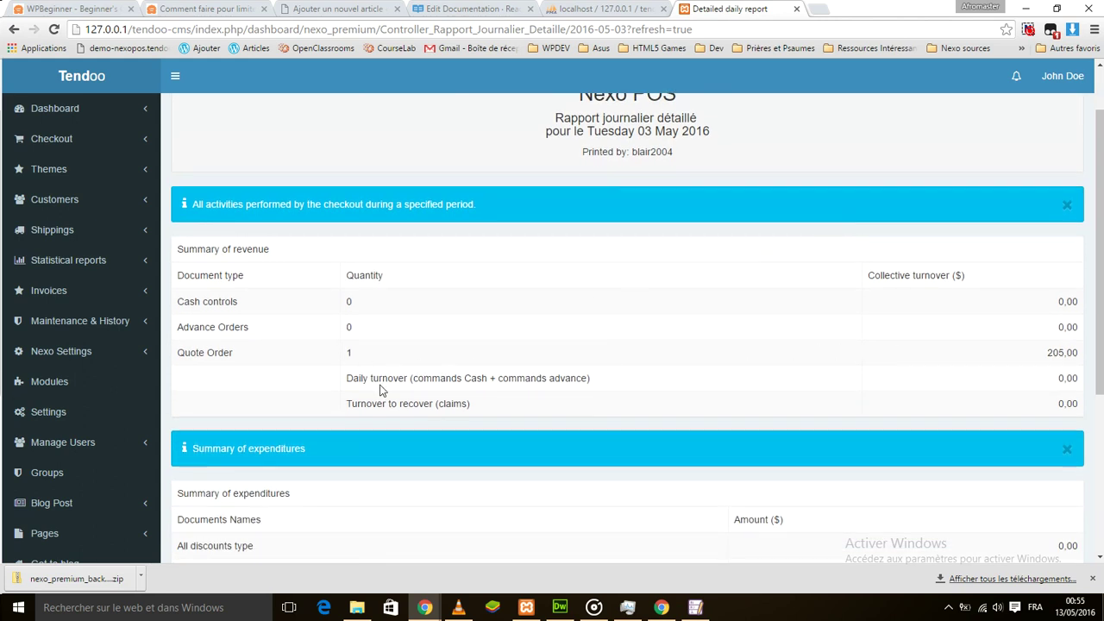
{"action": "scroll", "coordinate": [1047, 345], "scroll_direction": "down", "scroll_amount": 3}
{"action": "scroll", "coordinate": [1042, 342], "scroll_direction": "up", "scroll_amount": 3}
{"action": "left_click_drag", "start_coordinate": [200, 359], "coordinate": [284, 357]}
{"action": "double_click", "coordinate": [345, 357]}
{"action": "left_click", "coordinate": [1045, 364]}
- Check the 0,00 expenditure and cash balance totals, then expand Statistical reports
{"action": "scroll", "coordinate": [722, 306], "scroll_direction": "down", "scroll_amount": 3}
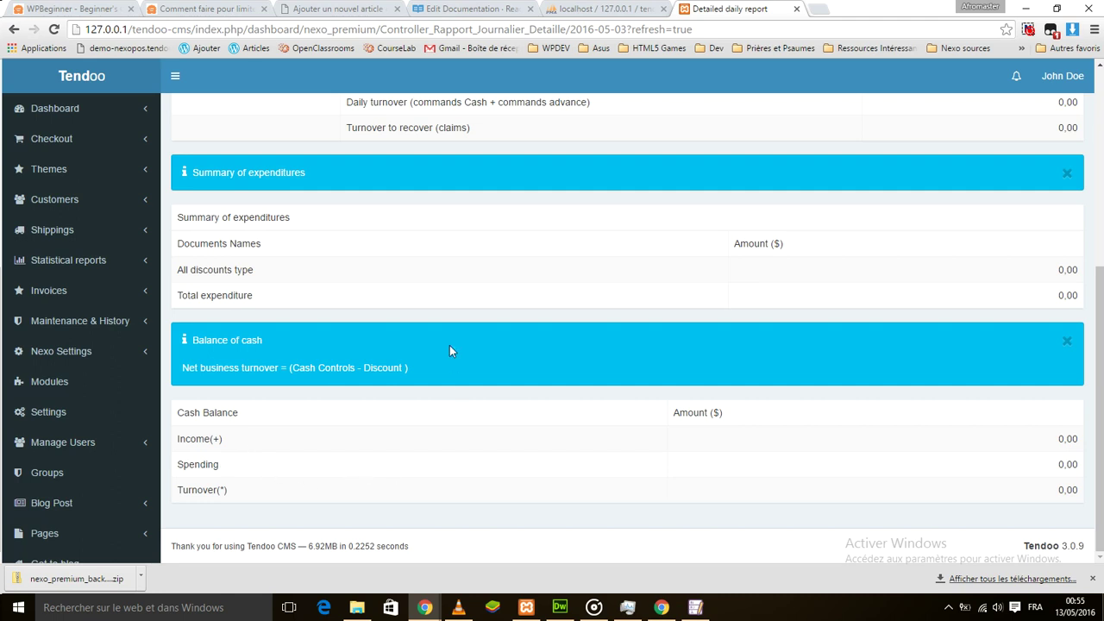
{"action": "scroll", "coordinate": [437, 414], "scroll_direction": "up", "scroll_amount": 4}
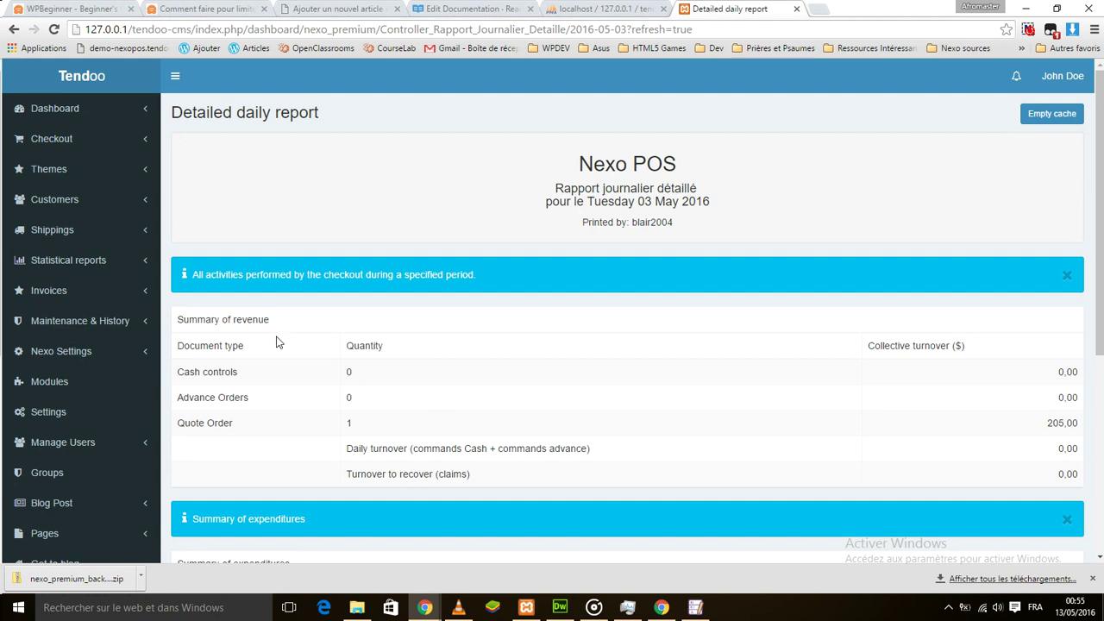
{"action": "scroll", "coordinate": [611, 340], "scroll_direction": "down", "scroll_amount": 3}
{"action": "scroll", "coordinate": [493, 304], "scroll_direction": "up", "scroll_amount": 3}
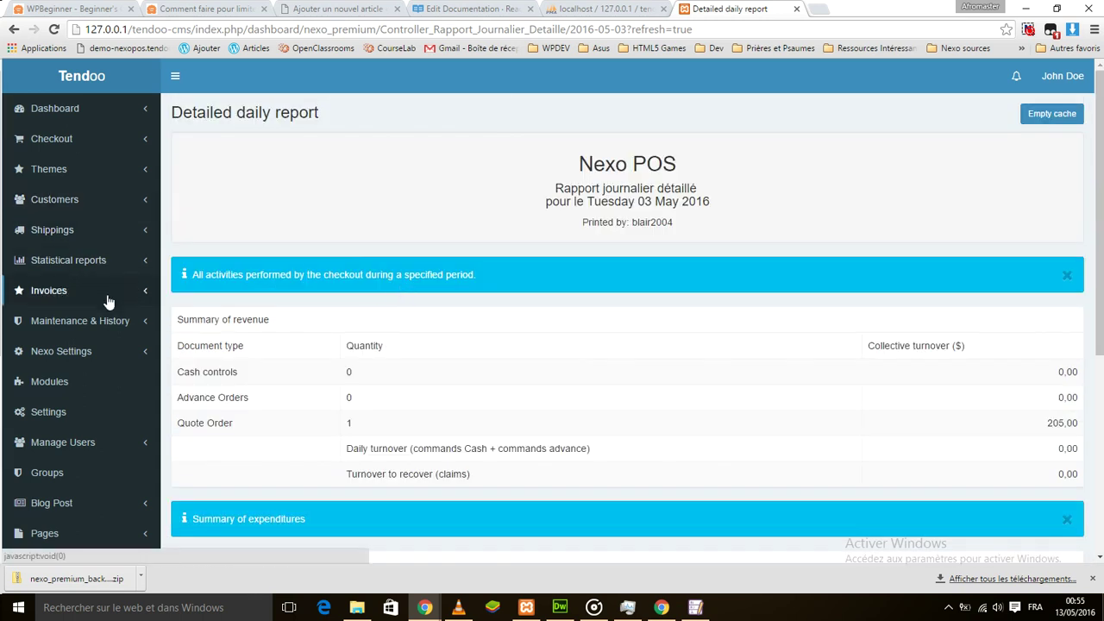
{"action": "scroll", "coordinate": [169, 364], "scroll_direction": "down", "scroll_amount": 2}
{"action": "scroll", "coordinate": [169, 364], "scroll_direction": "down", "scroll_amount": 2}
{"action": "left_click", "coordinate": [95, 321]}
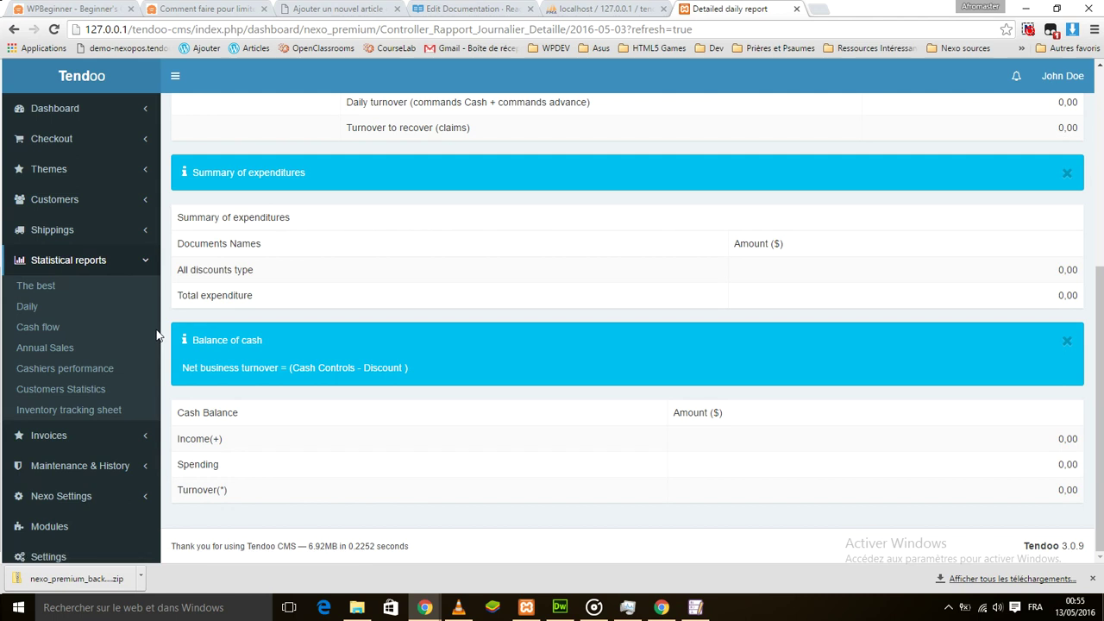
- Review the yearly cash flow report, then view the 2016 annual sales report with May totals of $1285
{"action": "left_click", "coordinate": [31, 329]}
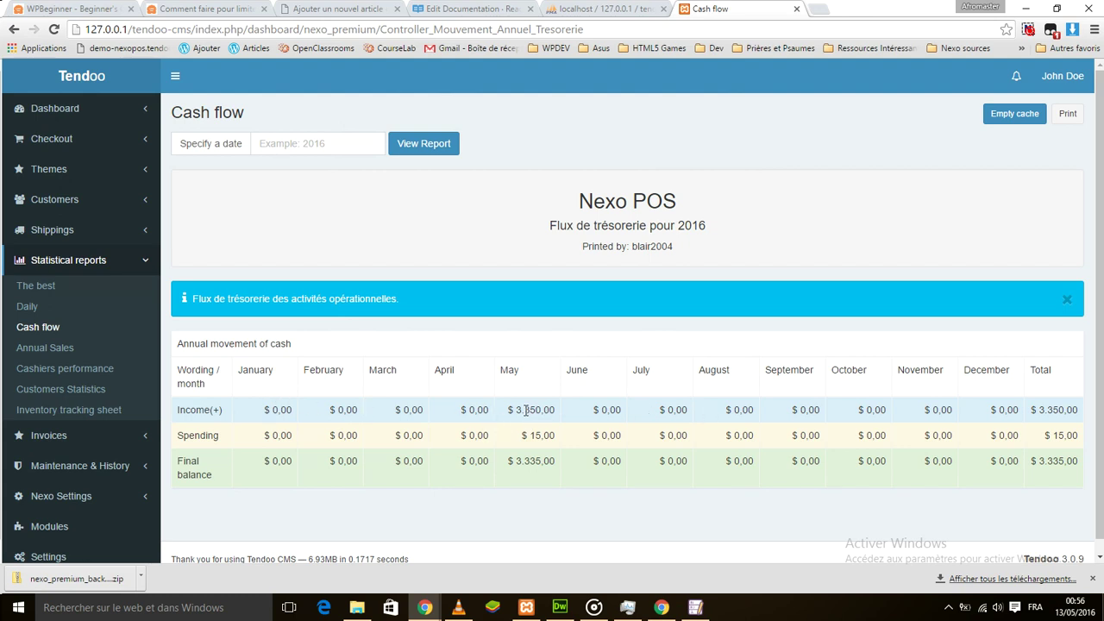
{"action": "left_click_drag", "start_coordinate": [471, 440], "coordinate": [561, 442]}
{"action": "left_click", "coordinate": [362, 461]}
{"action": "left_click", "coordinate": [70, 353]}
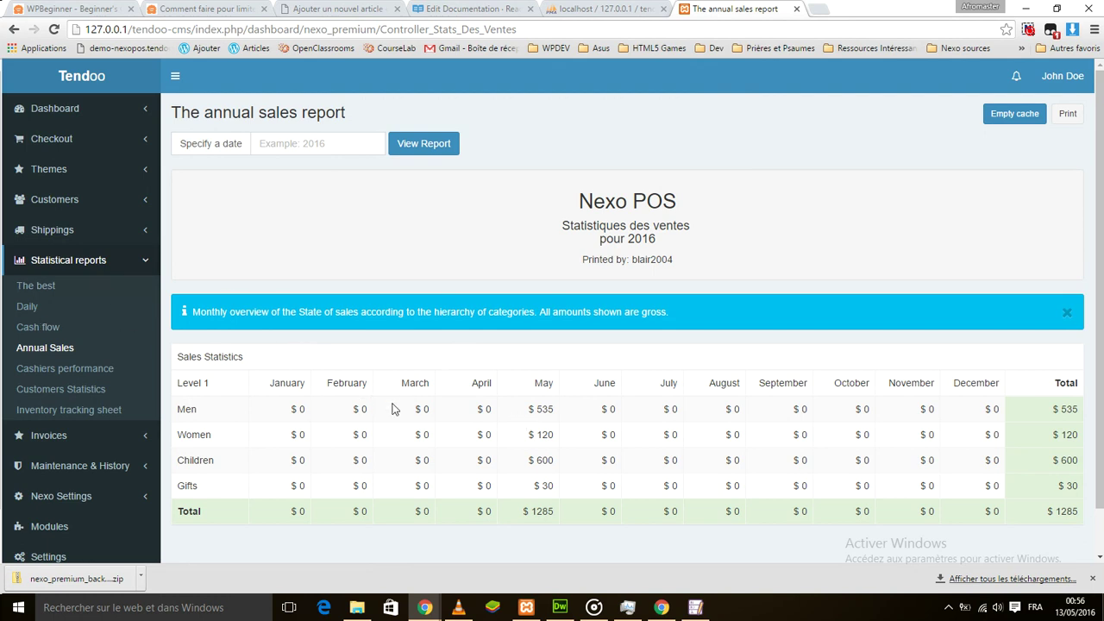
{"action": "key", "text": "ctrl+a"}
{"action": "left_click", "coordinate": [203, 434]}
{"action": "left_click_drag", "start_coordinate": [202, 399], "coordinate": [206, 476]}
{"action": "left_click", "coordinate": [189, 439]}
- Open the Cashiers performance report for 2016-05-13 to 2016-06-13 and confirm no cashiers are available
{"action": "left_click", "coordinate": [110, 370]}
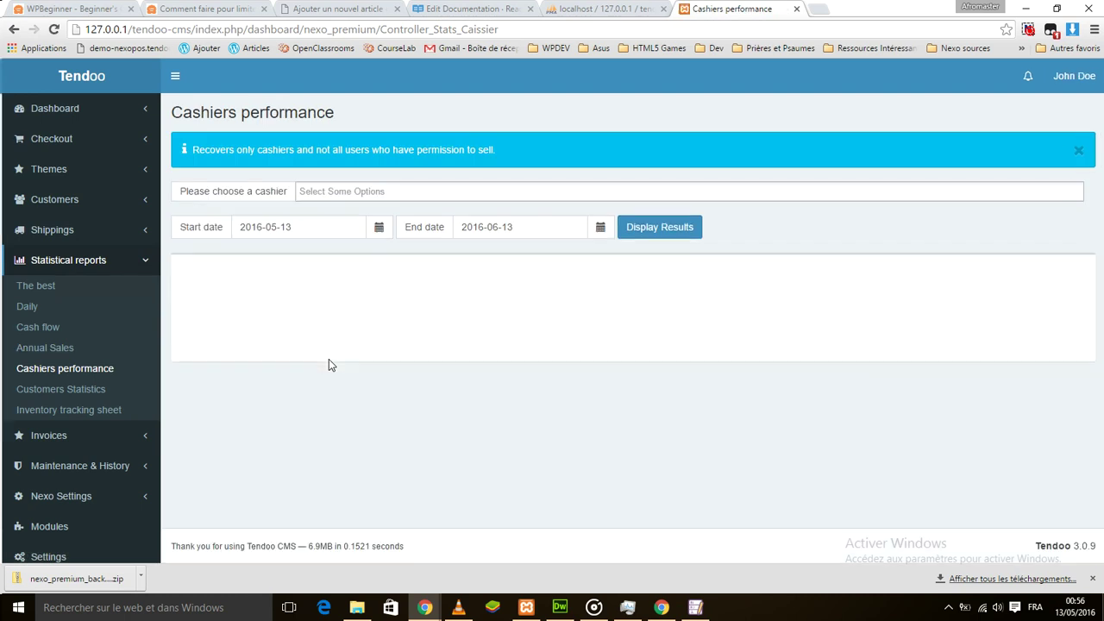
{"action": "left_click", "coordinate": [330, 196]}
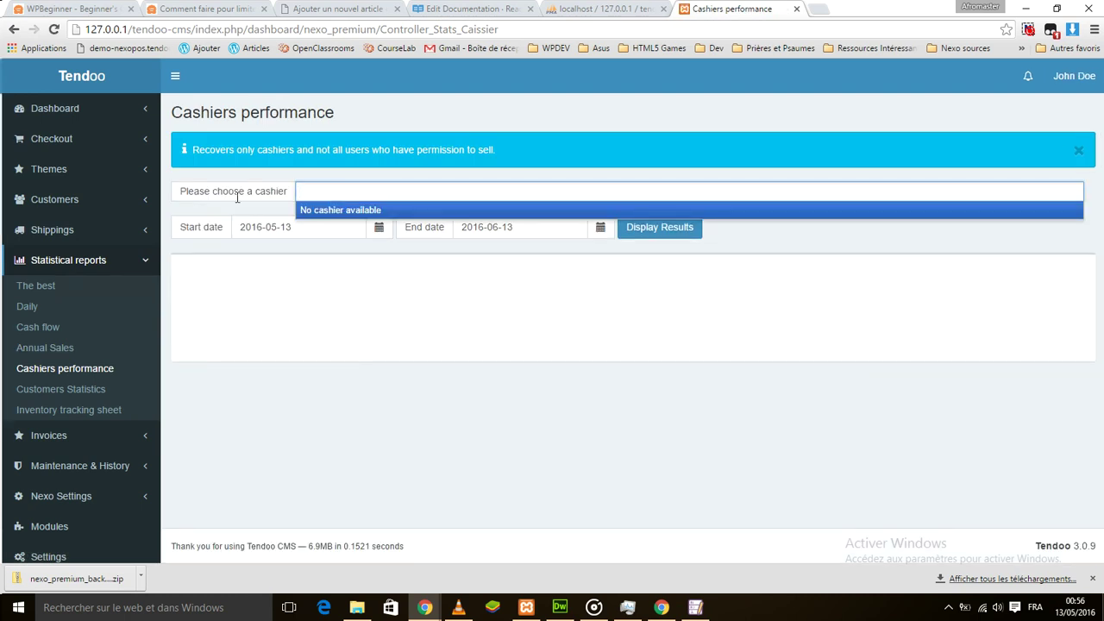
{"action": "left_click", "coordinate": [246, 337]}
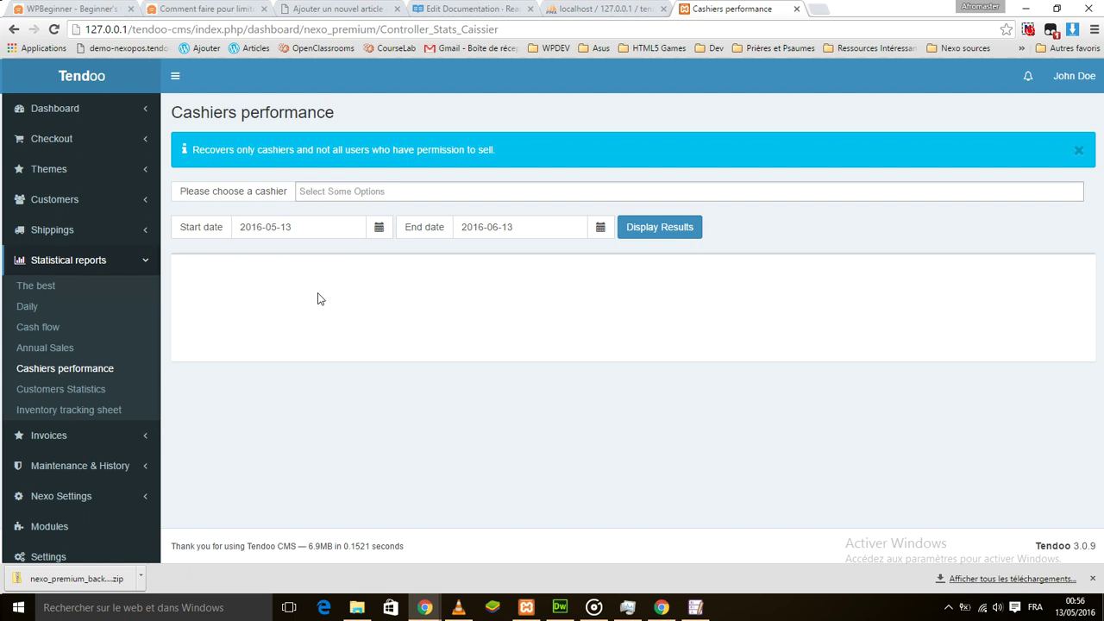
{"action": "left_click", "coordinate": [332, 190]}
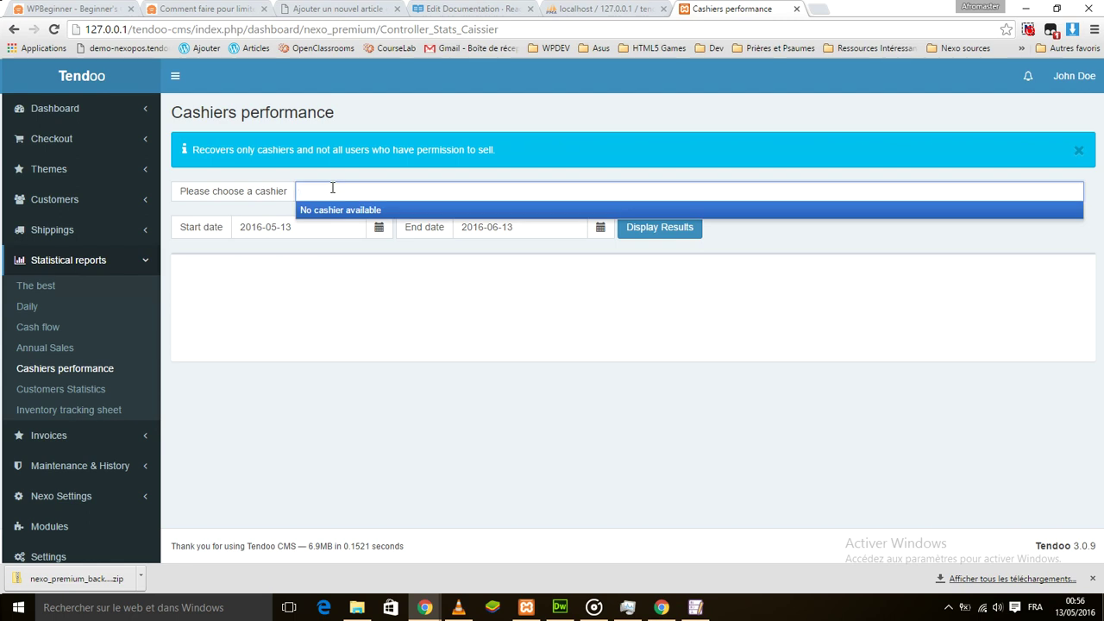
{"action": "left_click", "coordinate": [303, 273]}
{"action": "left_click", "coordinate": [298, 189]}
{"action": "left_click", "coordinate": [266, 298]}
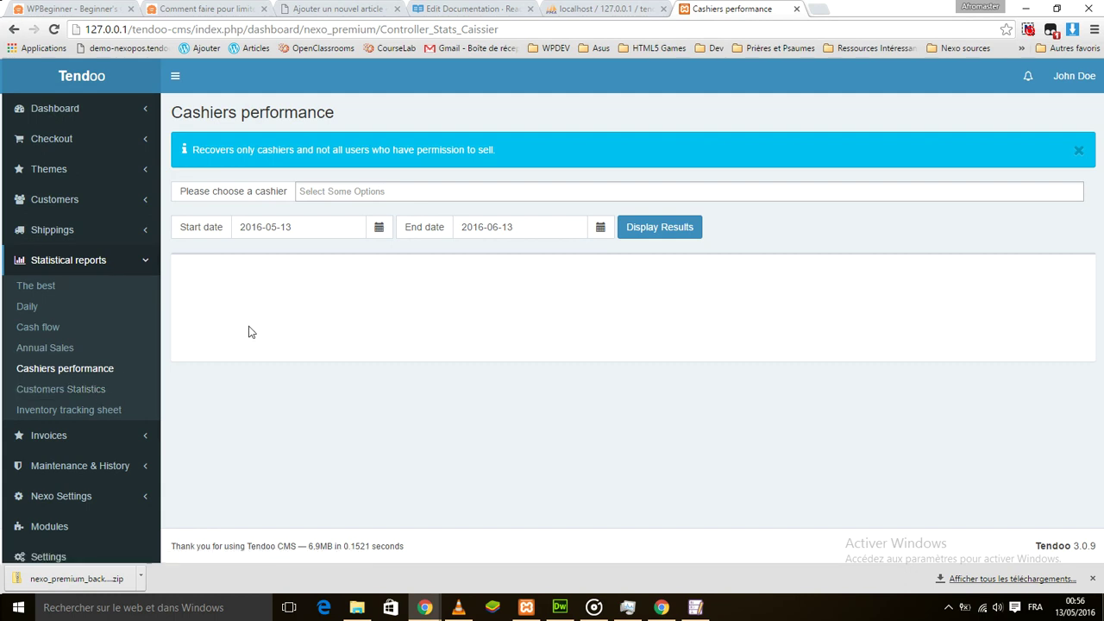
- Open Customers Statistics and chart Client account sales, 1494 in May 2016
{"action": "left_click", "coordinate": [86, 389]}
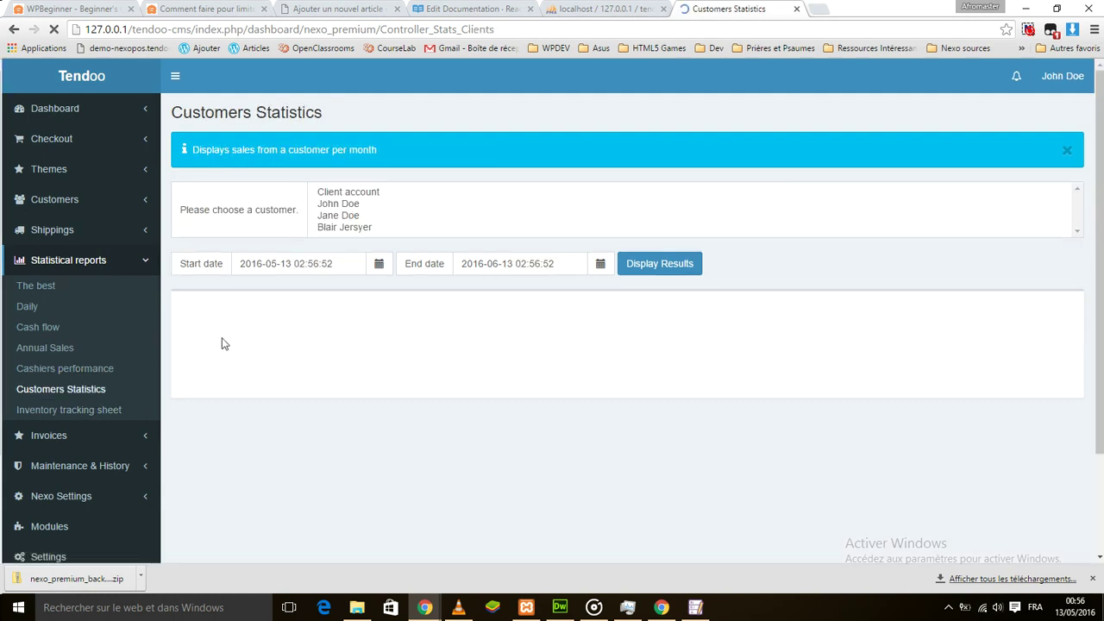
{"action": "left_click", "coordinate": [327, 189]}
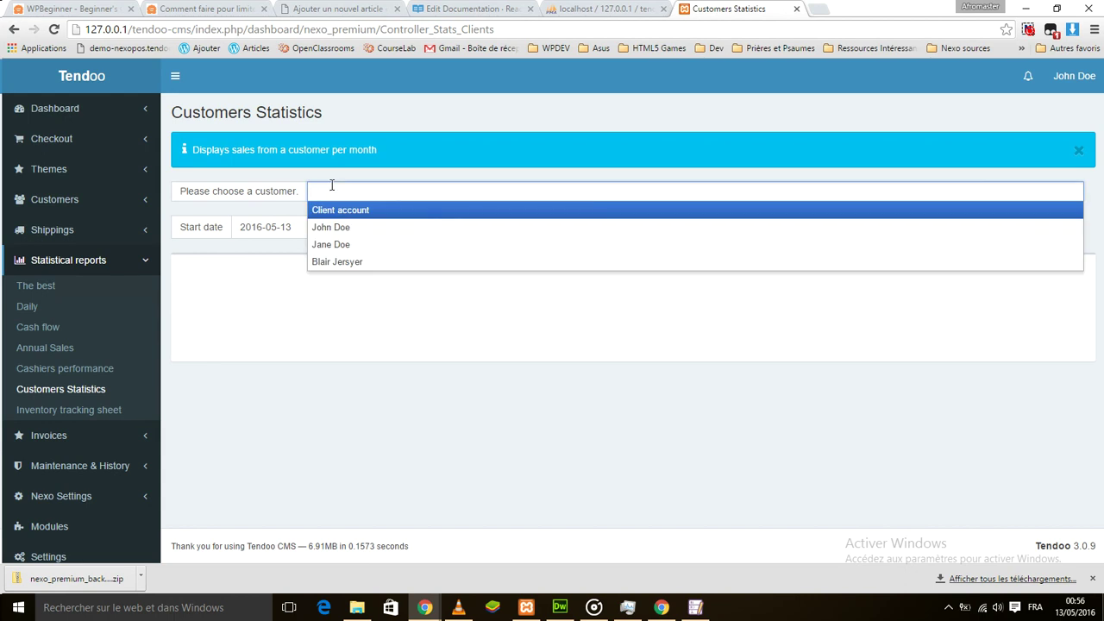
{"action": "left_click", "coordinate": [259, 315]}
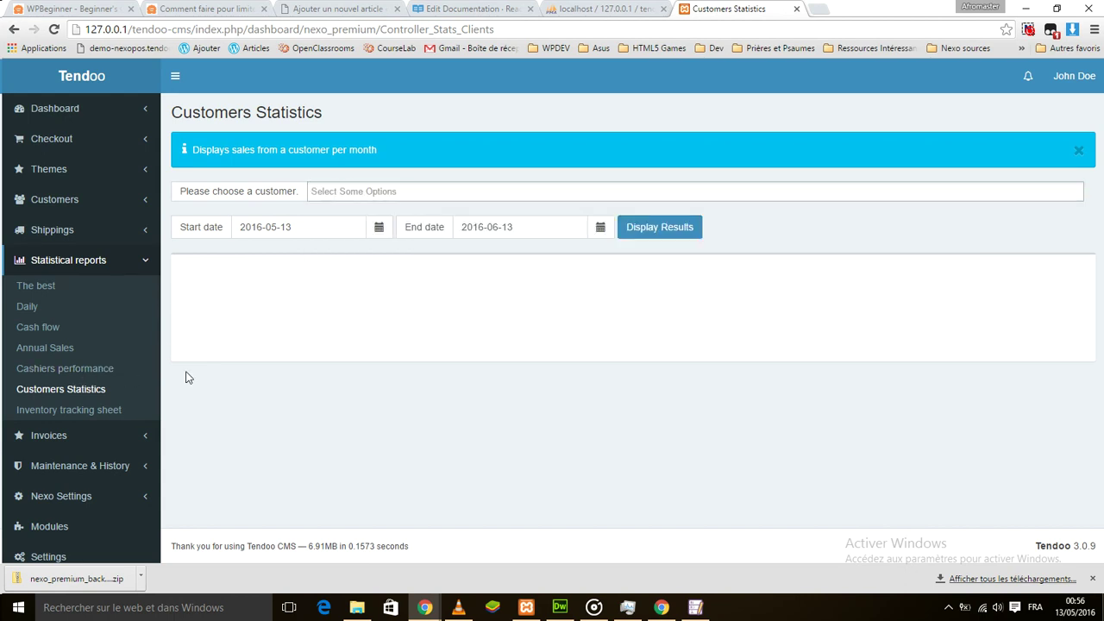
{"action": "left_click", "coordinate": [319, 191]}
{"action": "left_click", "coordinate": [328, 210]}
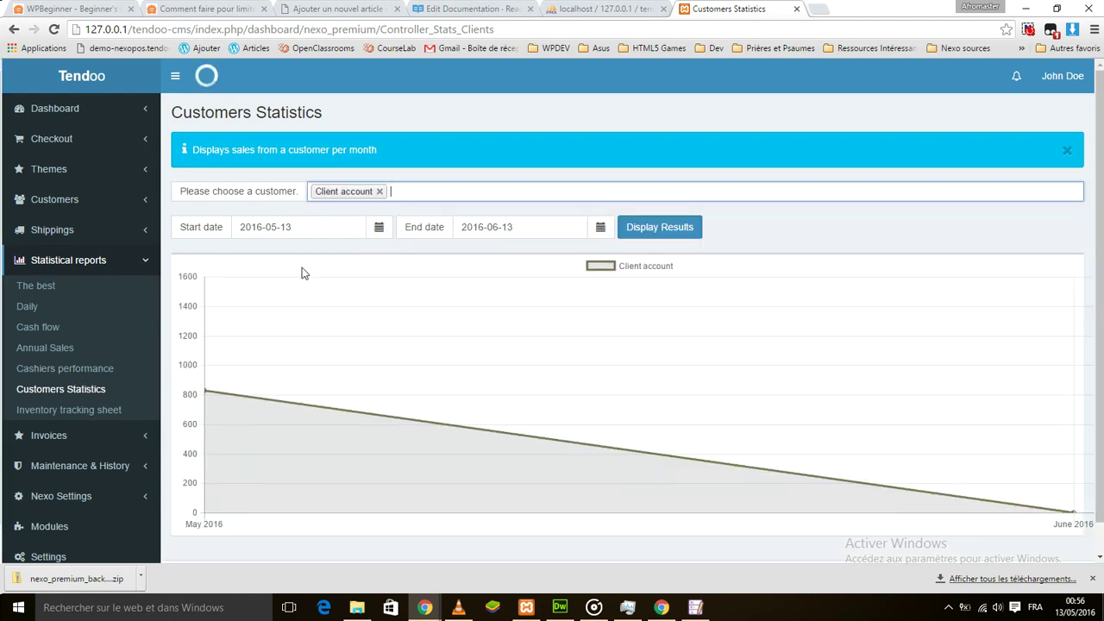
{"action": "mouse_move", "coordinate": [203, 293]}
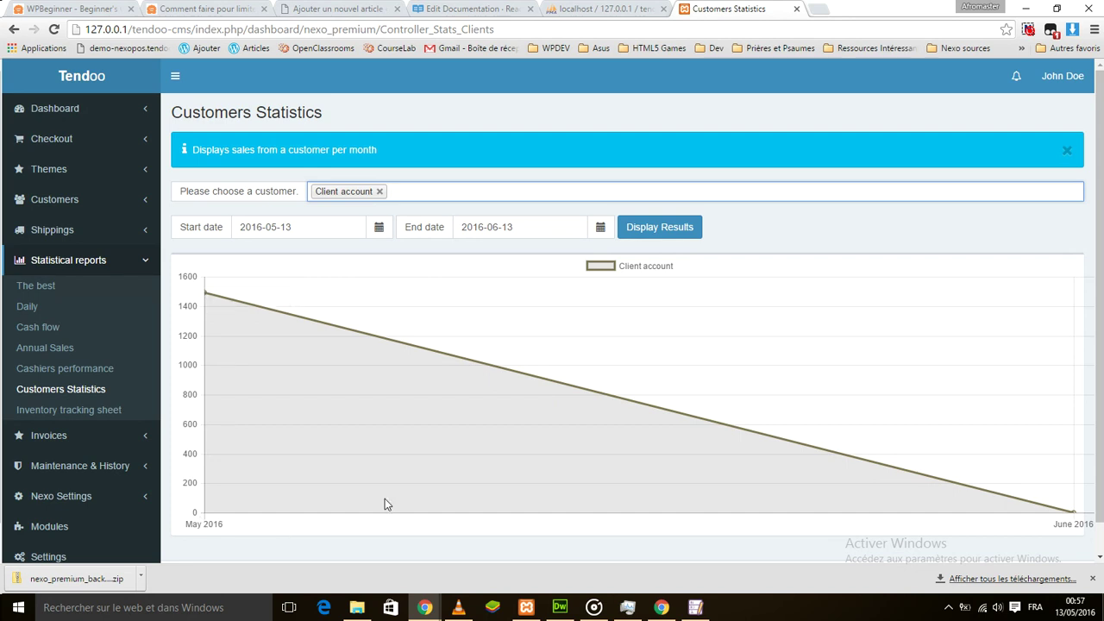
- Set the start date to 2016-02-01, keep the end date 2016-06-13, and redraw the chart
{"action": "left_click", "coordinate": [208, 226]}
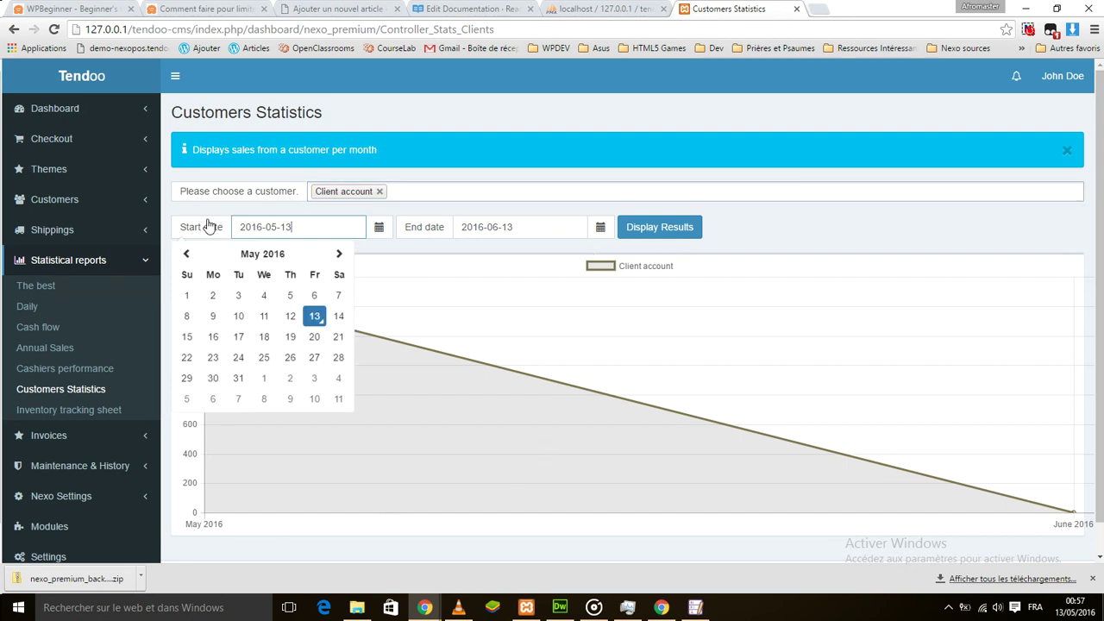
{"action": "left_click", "coordinate": [187, 254]}
{"action": "left_click", "coordinate": [186, 254]}
{"action": "left_click", "coordinate": [186, 254]}
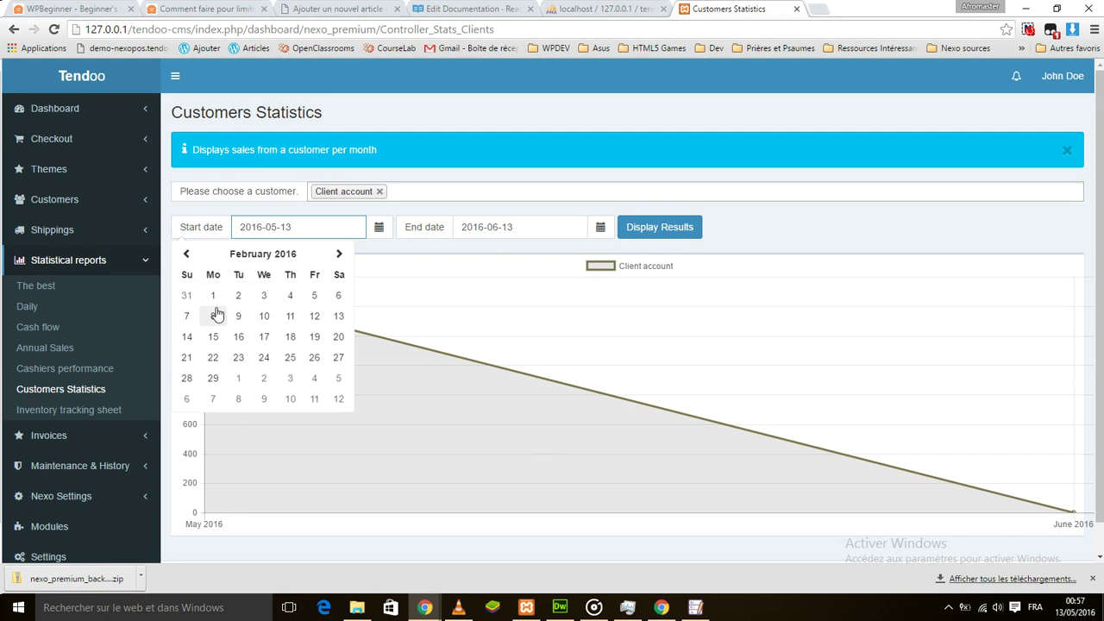
{"action": "left_click", "coordinate": [213, 296]}
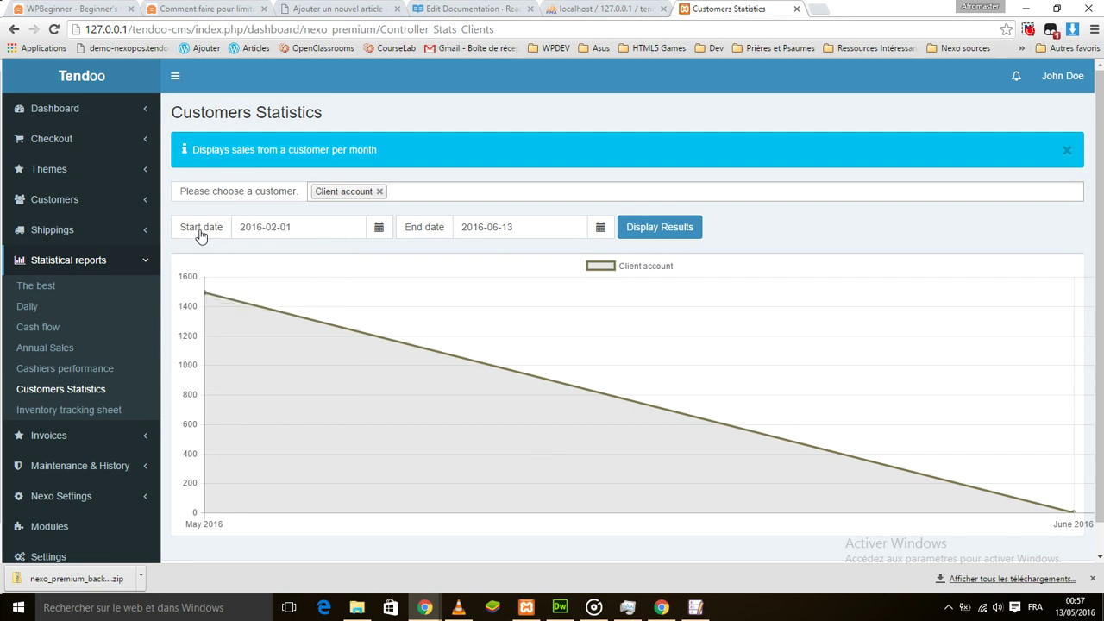
{"action": "left_click", "coordinate": [507, 229]}
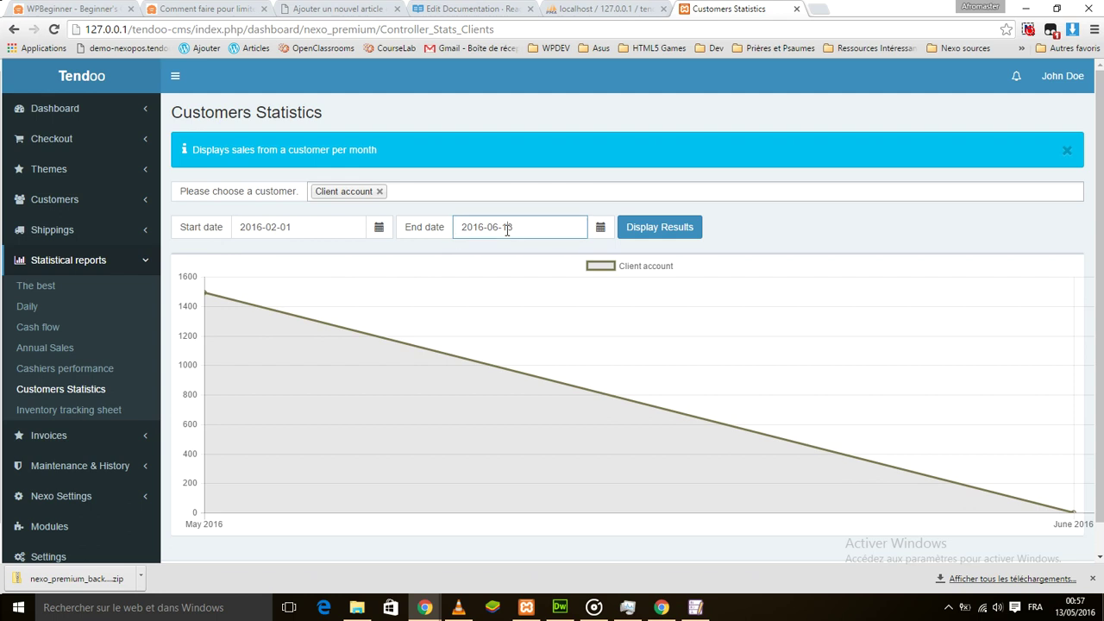
{"action": "left_click", "coordinate": [414, 227]}
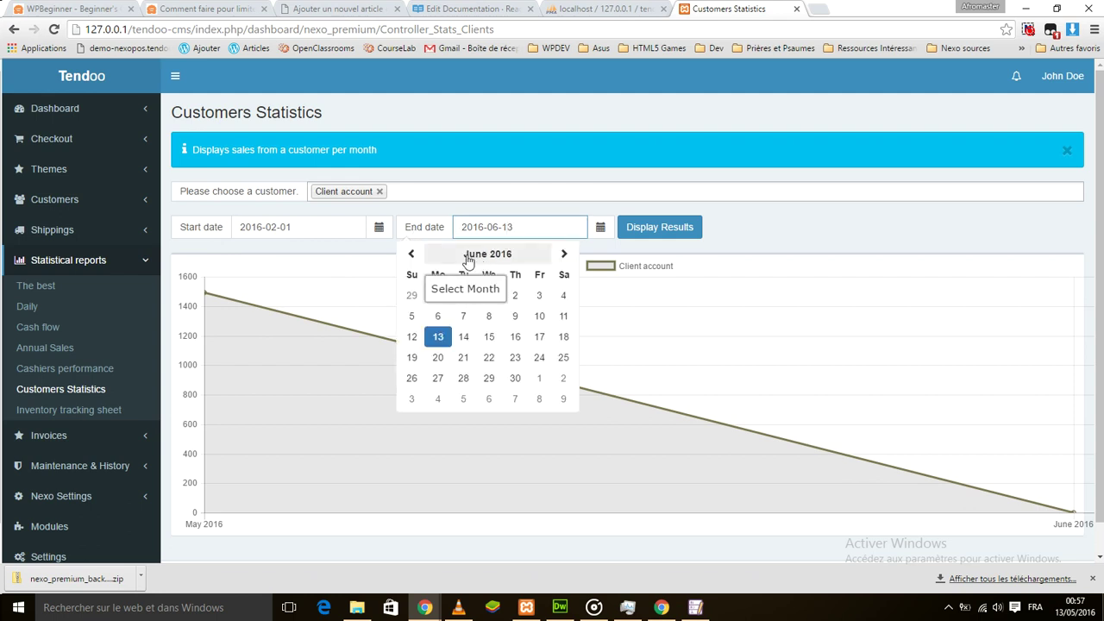
{"action": "left_click", "coordinate": [657, 266]}
{"action": "left_click", "coordinate": [659, 226]}
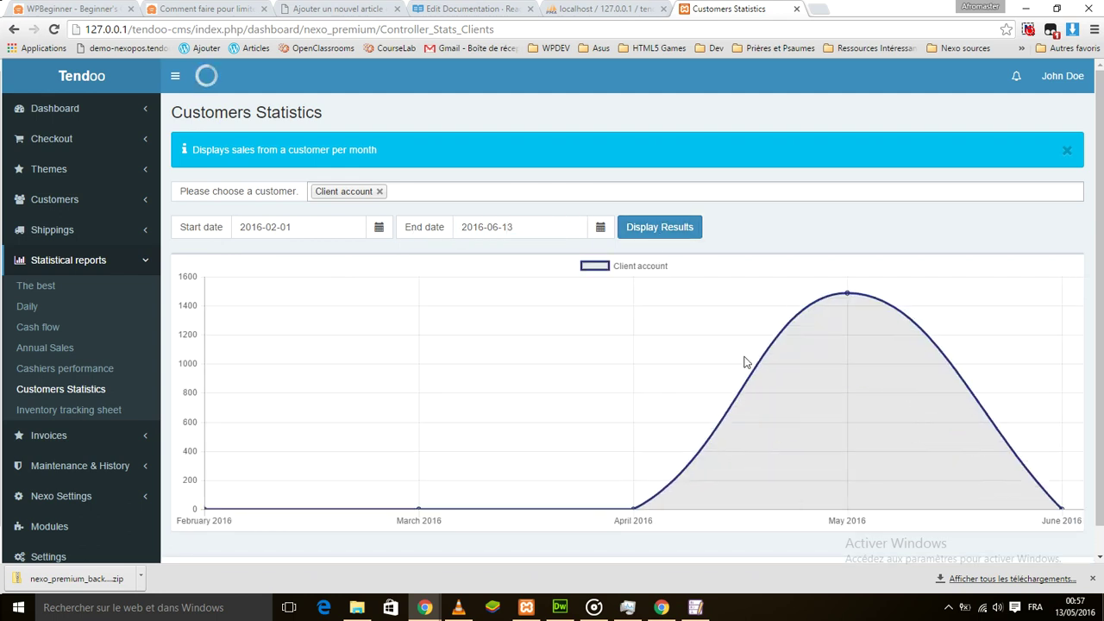
{"action": "scroll", "coordinate": [437, 371], "scroll_direction": "down", "scroll_amount": 1}
{"action": "mouse_move", "coordinate": [203, 485]}
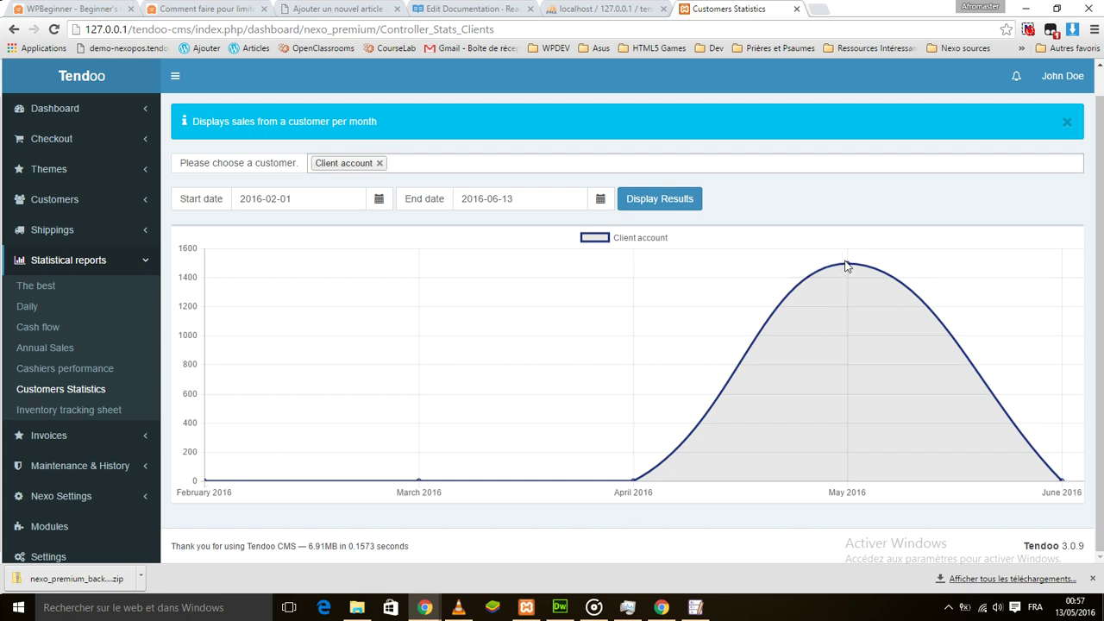
{"action": "mouse_move", "coordinate": [846, 270]}
- Add John Doe as a second customer and refresh the chart, showing his 1950 May peak
{"action": "left_click", "coordinate": [442, 162]}
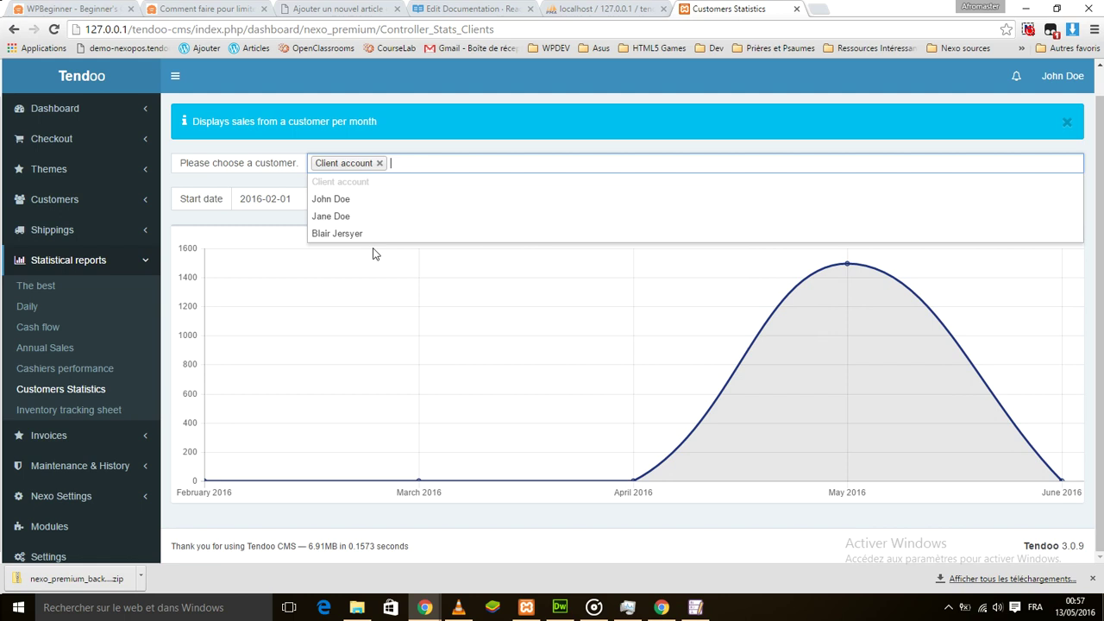
{"action": "left_click", "coordinate": [345, 202]}
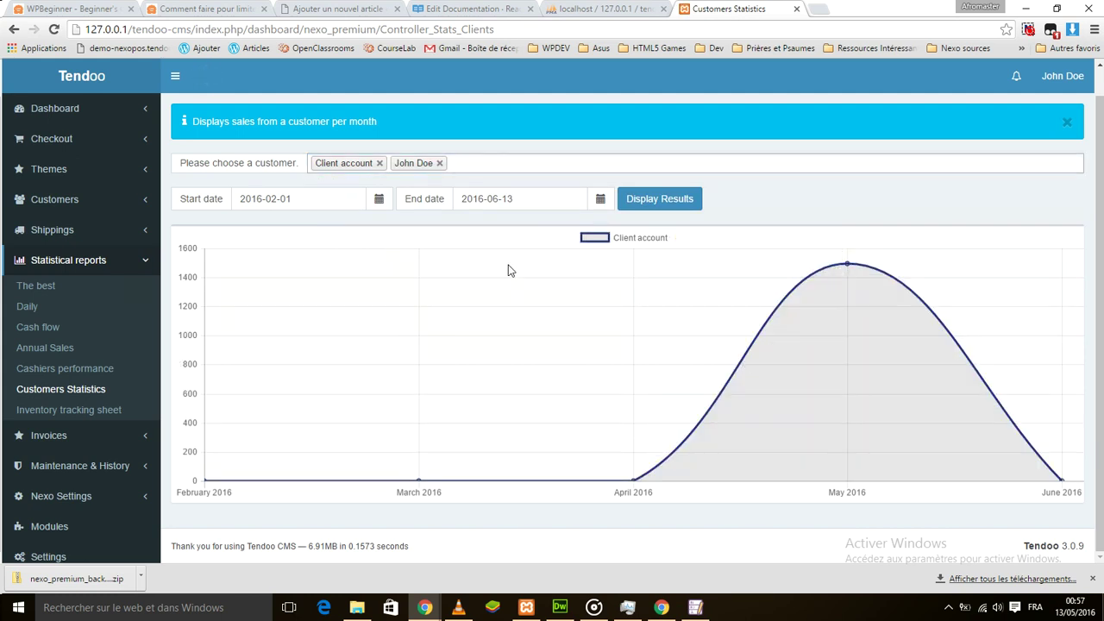
{"action": "left_click", "coordinate": [475, 163]}
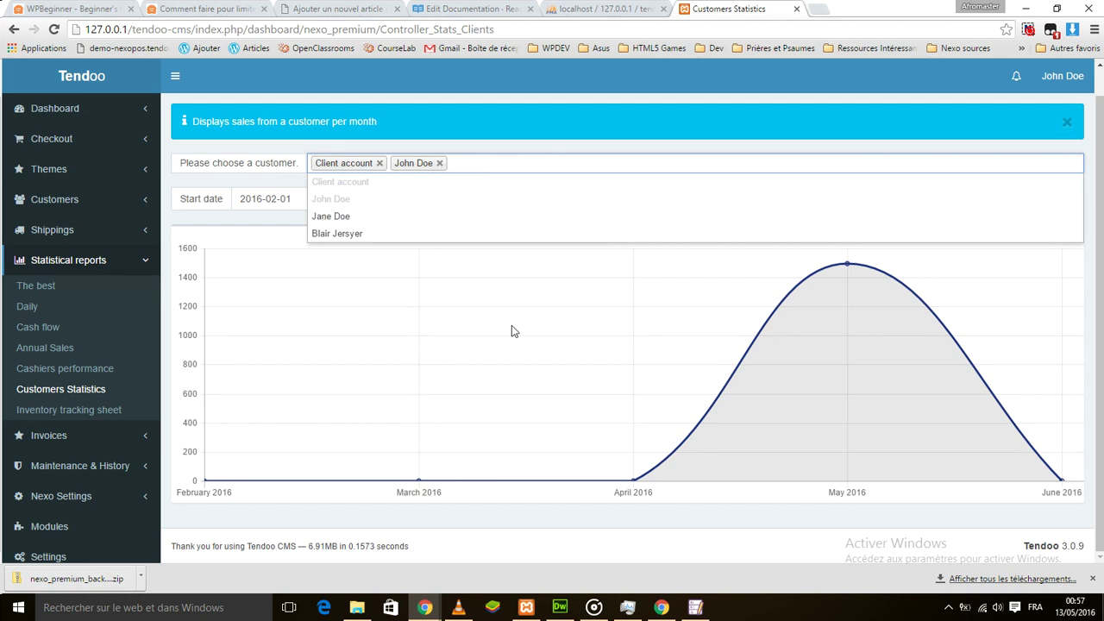
{"action": "left_click", "coordinate": [660, 210]}
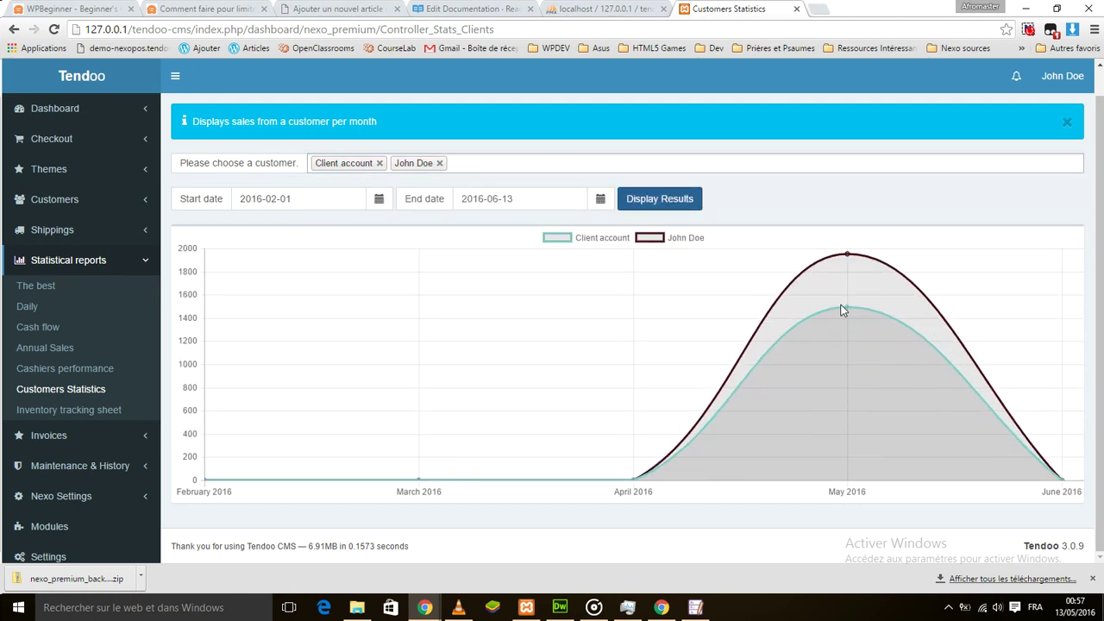
{"action": "mouse_move", "coordinate": [847, 310]}
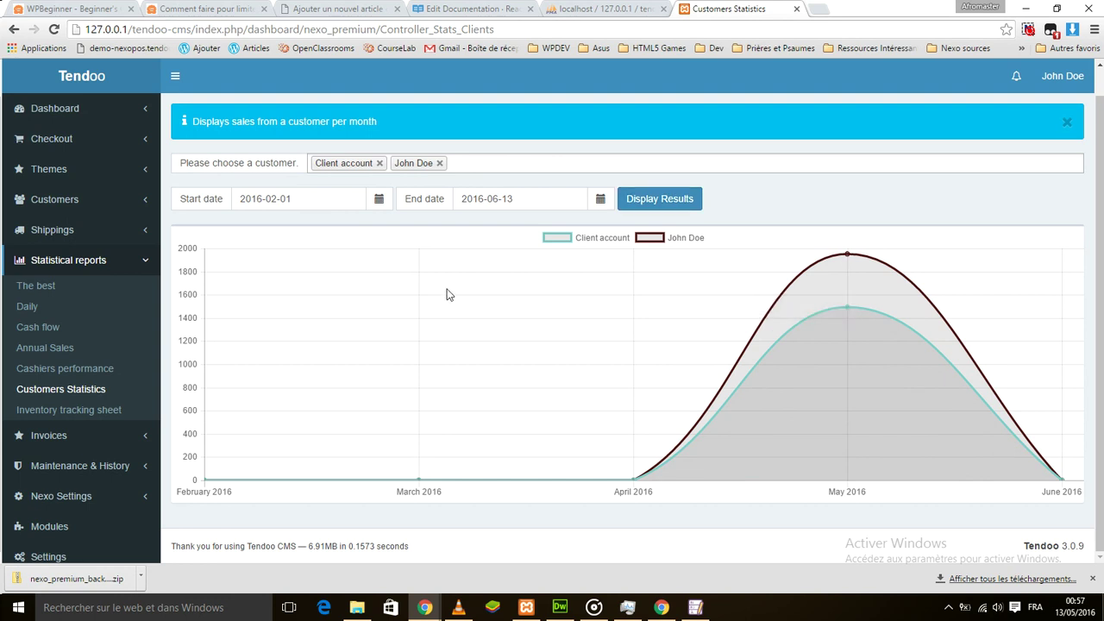
{"action": "left_click", "coordinate": [464, 164]}
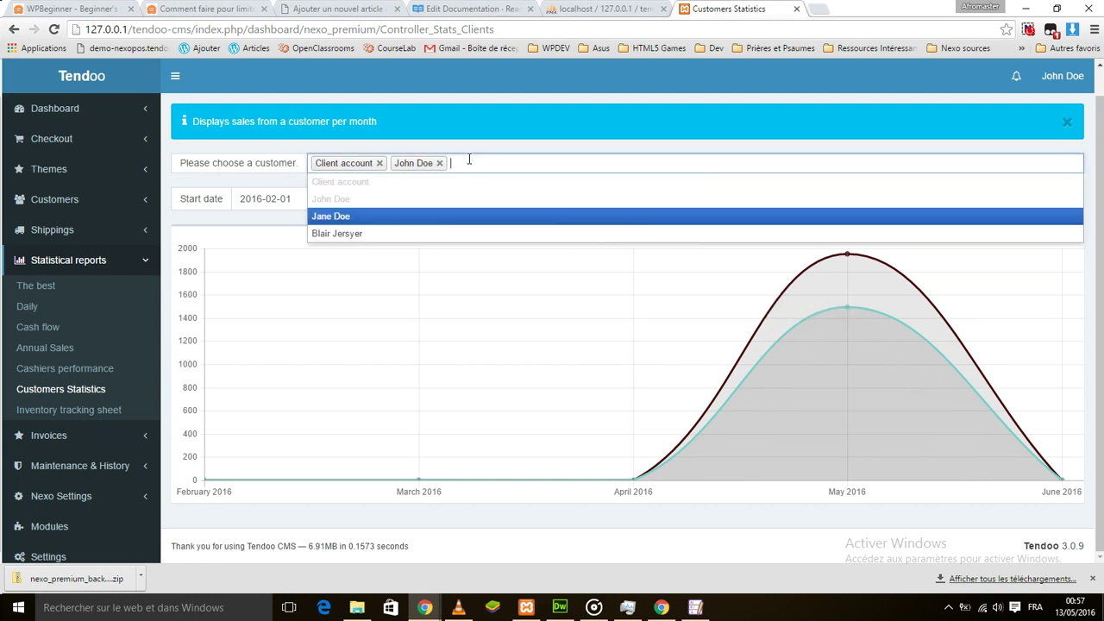
{"action": "left_click", "coordinate": [357, 232]}
{"action": "left_click", "coordinate": [534, 163]}
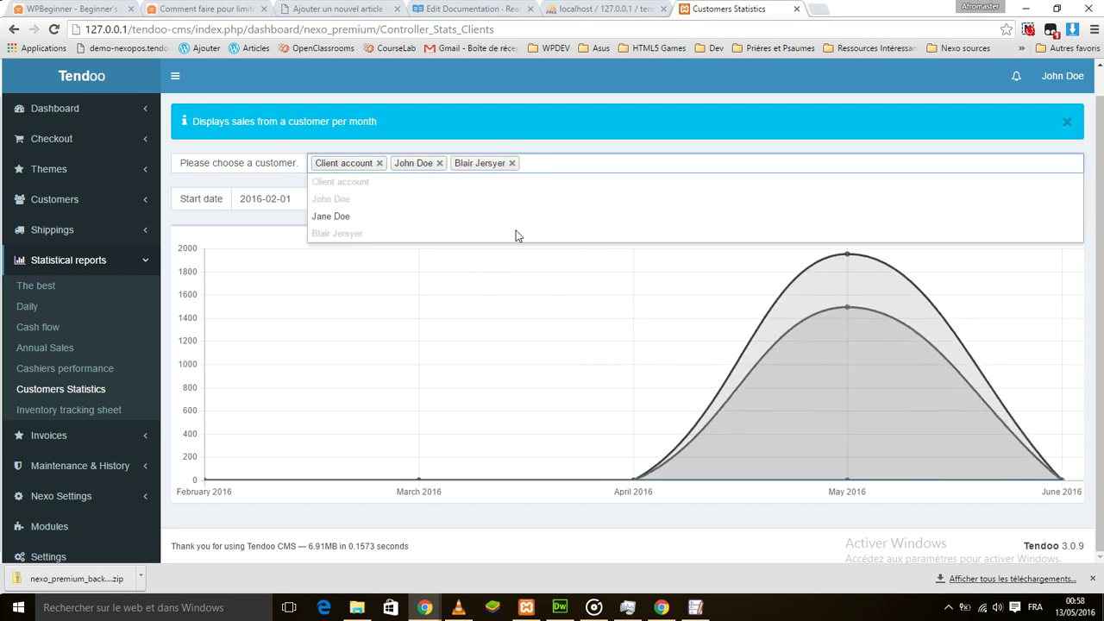
{"action": "left_click", "coordinate": [421, 216]}
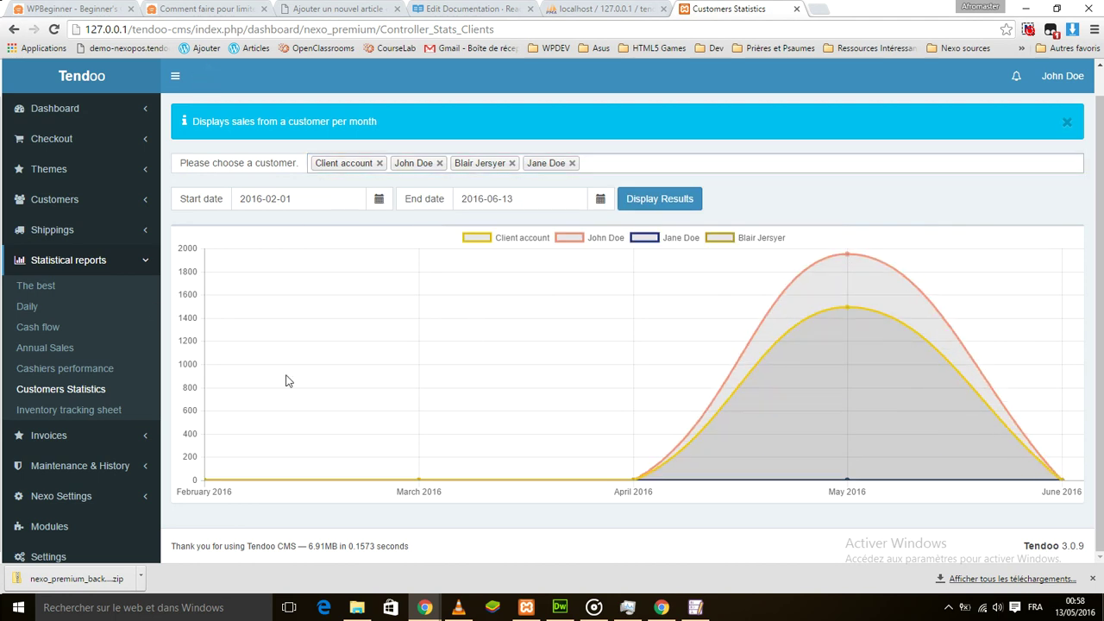
- Open the Inventory tracking sheet and load stock figures for Collection 1
{"action": "left_click", "coordinate": [55, 412]}
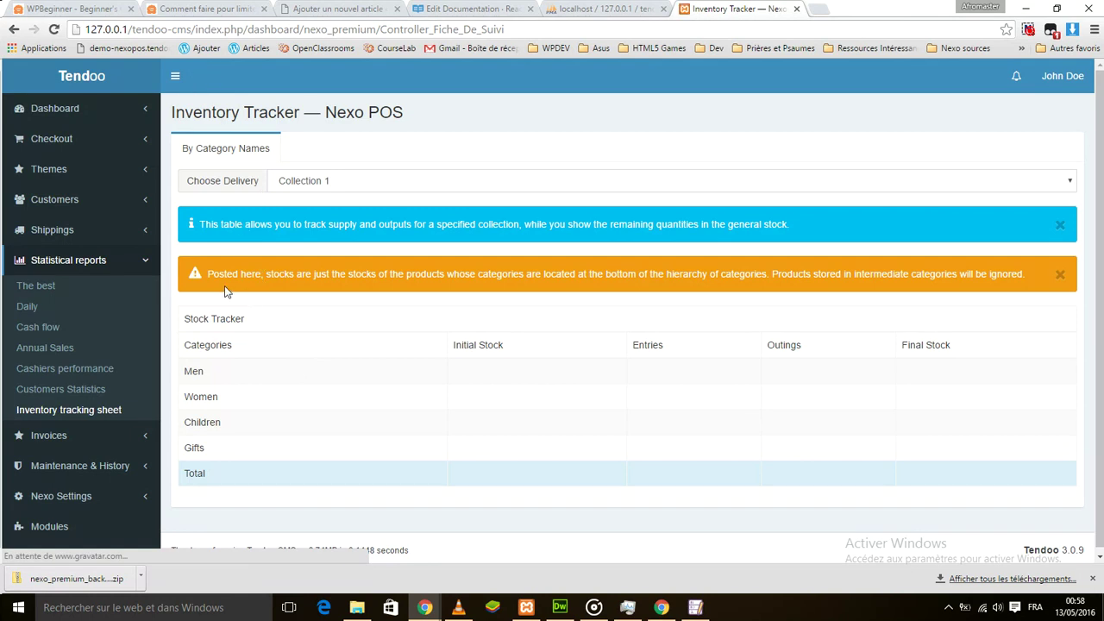
{"action": "left_click", "coordinate": [230, 193]}
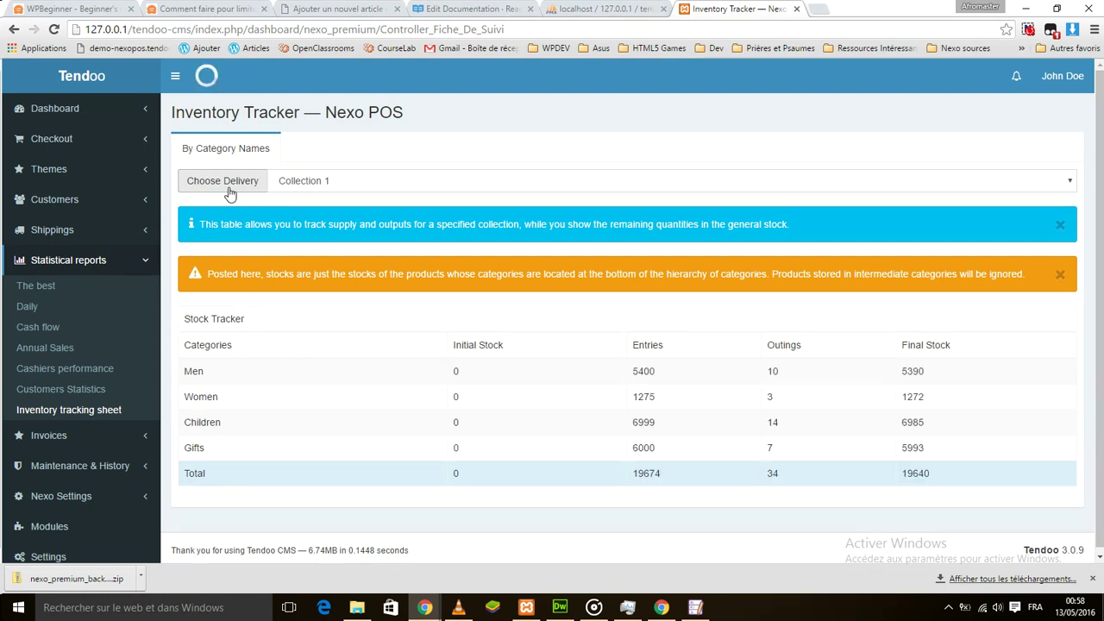
{"action": "left_click", "coordinate": [304, 183]}
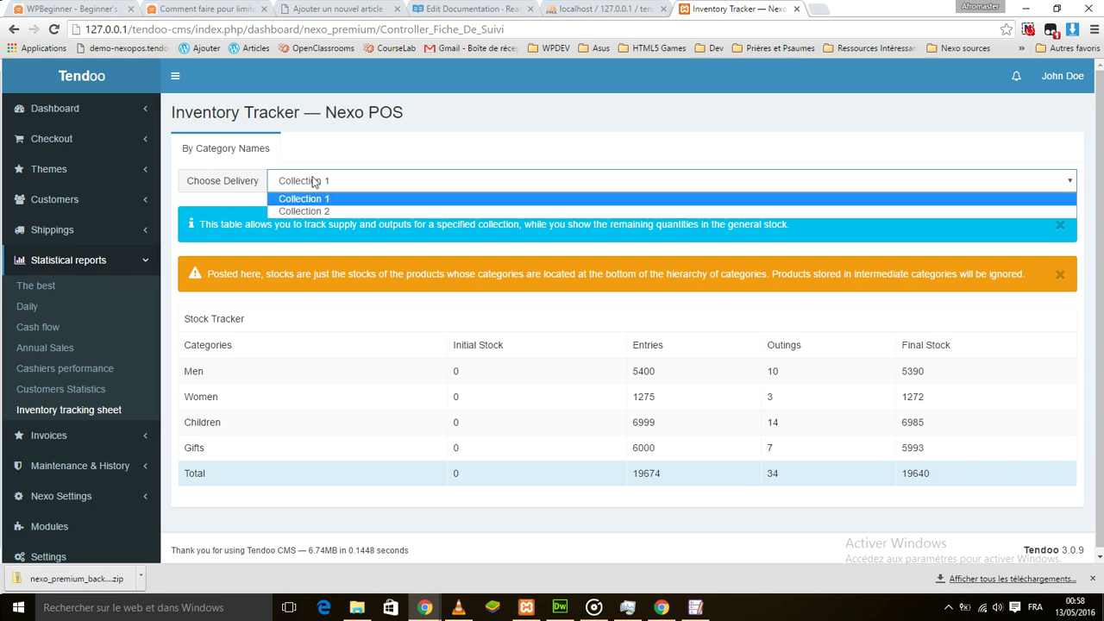
{"action": "left_click", "coordinate": [306, 201]}
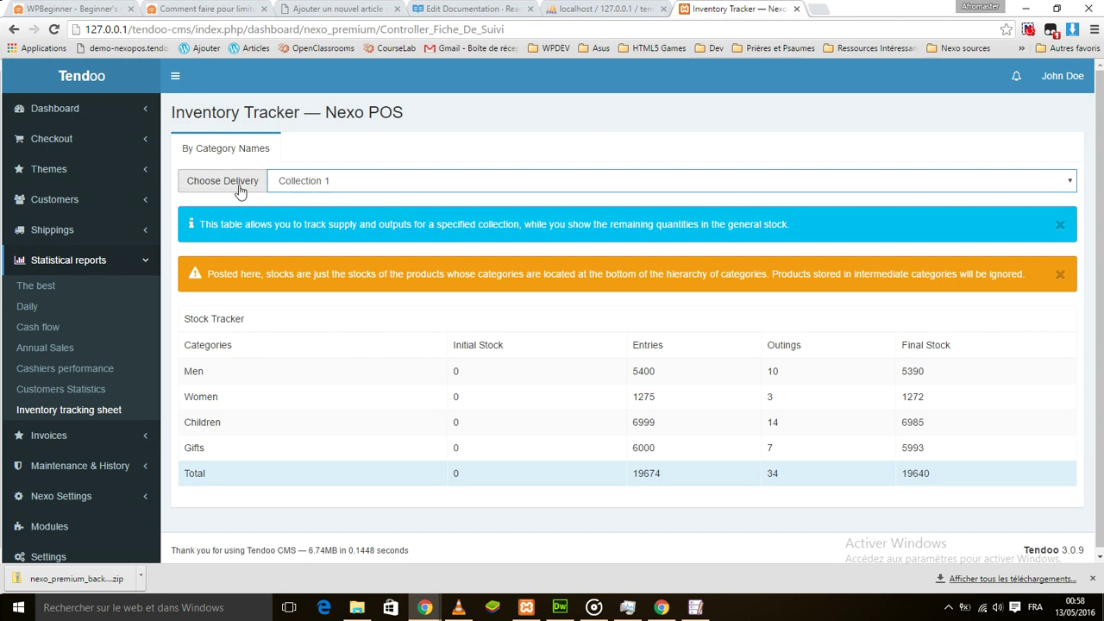
- Highlight the Men and Gifts stock figures, such as 5400 and 6000 entries and 7 outings
{"action": "left_click_drag", "start_coordinate": [216, 373], "coordinate": [184, 376]}
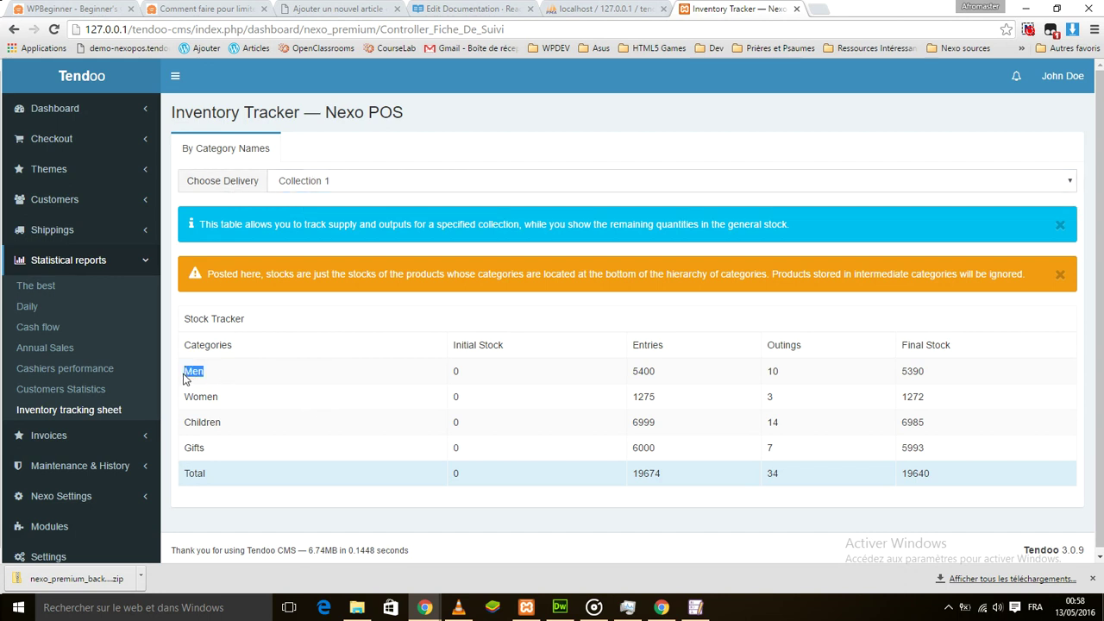
{"action": "double_click", "coordinate": [638, 371]}
{"action": "double_click", "coordinate": [454, 373]}
{"action": "double_click", "coordinate": [648, 372]}
{"action": "left_click", "coordinate": [773, 370]}
{"action": "left_click", "coordinate": [903, 370]}
{"action": "double_click", "coordinate": [643, 448]}
{"action": "double_click", "coordinate": [776, 450]}
{"action": "double_click", "coordinate": [643, 448]}
{"action": "double_click", "coordinate": [769, 448]}
{"action": "left_click_drag", "start_coordinate": [632, 345], "coordinate": [529, 357]}
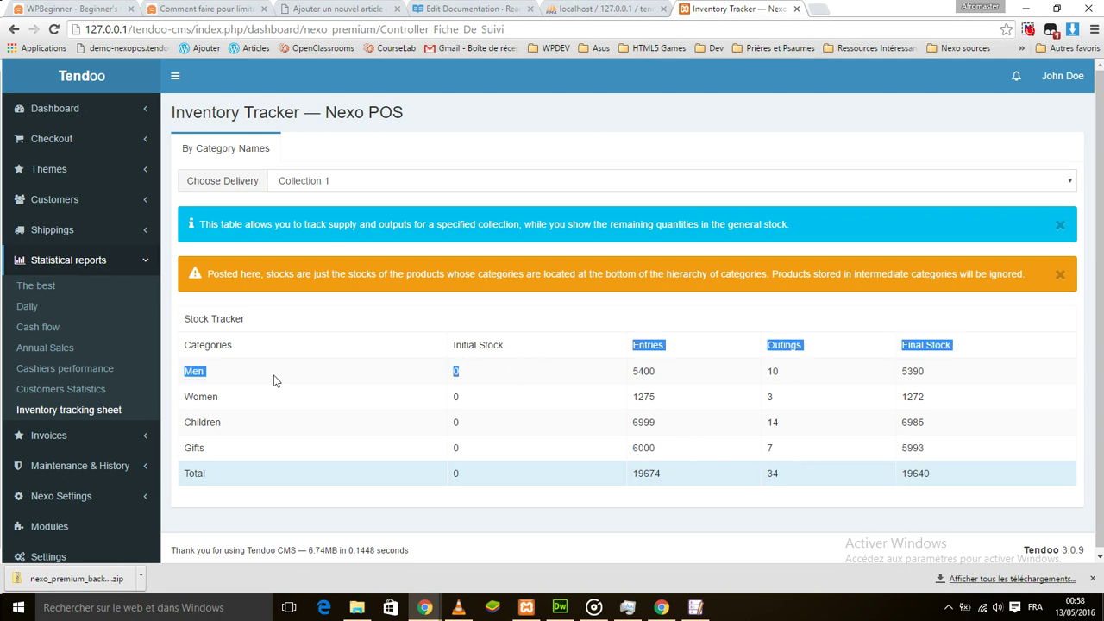
- Collapse Statistical reports and open the User History Report under Maintenance & History
{"action": "left_click", "coordinate": [114, 268]}
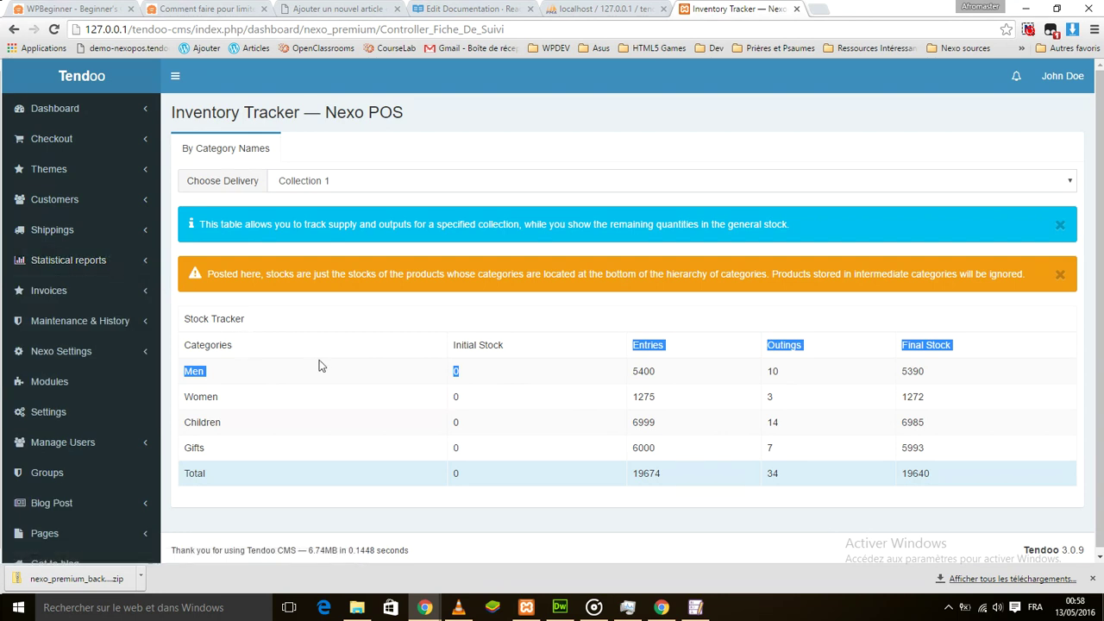
{"action": "left_click", "coordinate": [112, 321]}
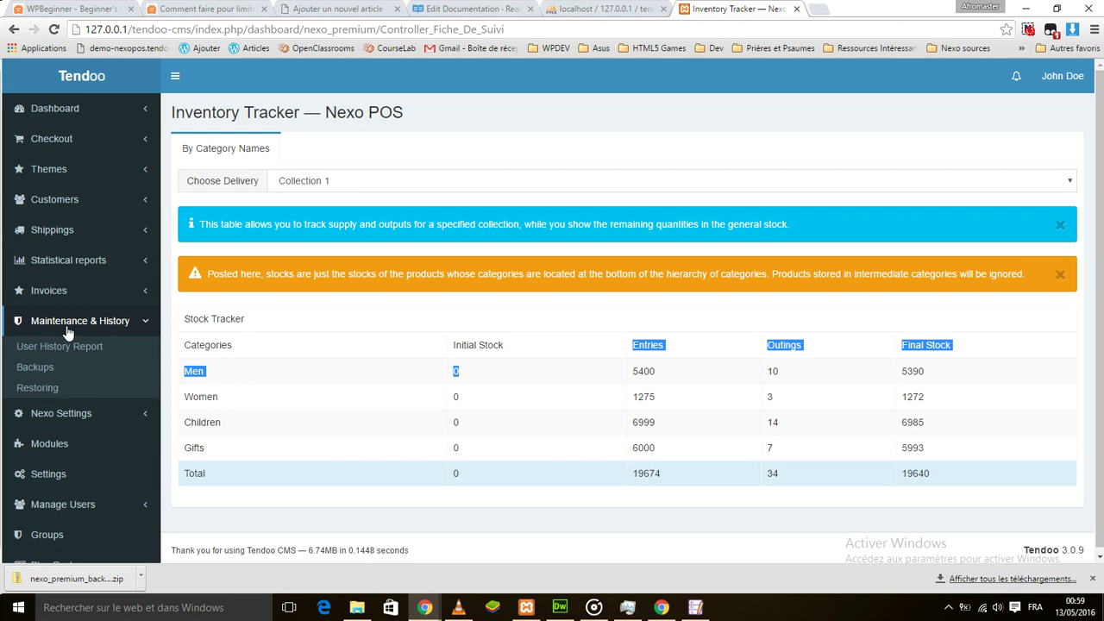
{"action": "left_click", "coordinate": [57, 347]}
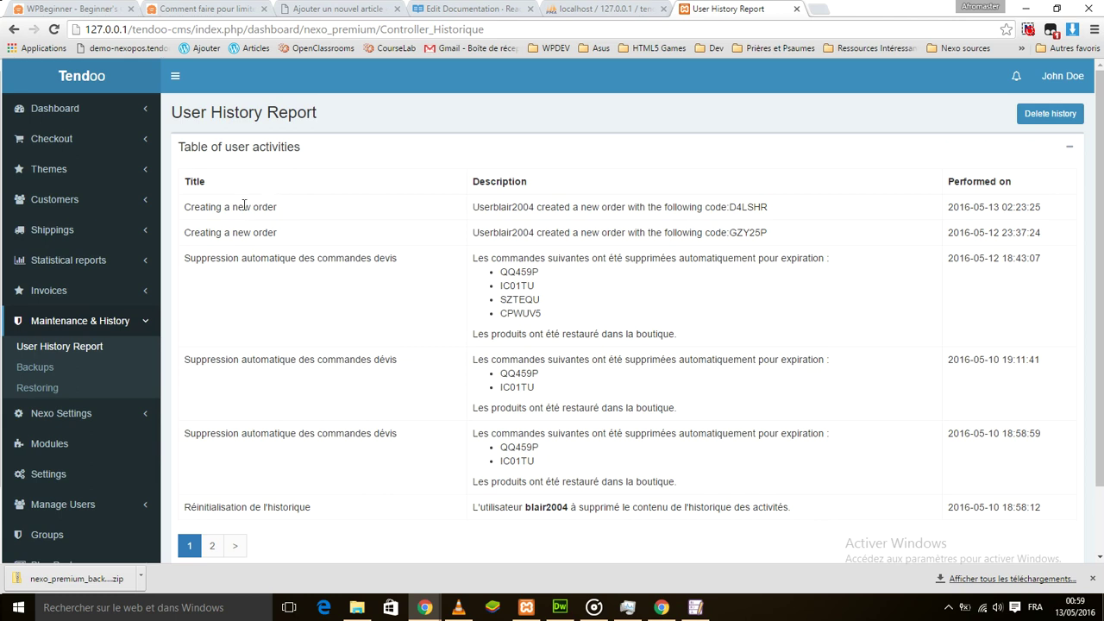
- Page through the activity history, then open the Backups list showing two existing backups
{"action": "scroll", "coordinate": [362, 326], "scroll_direction": "down", "scroll_amount": 2}
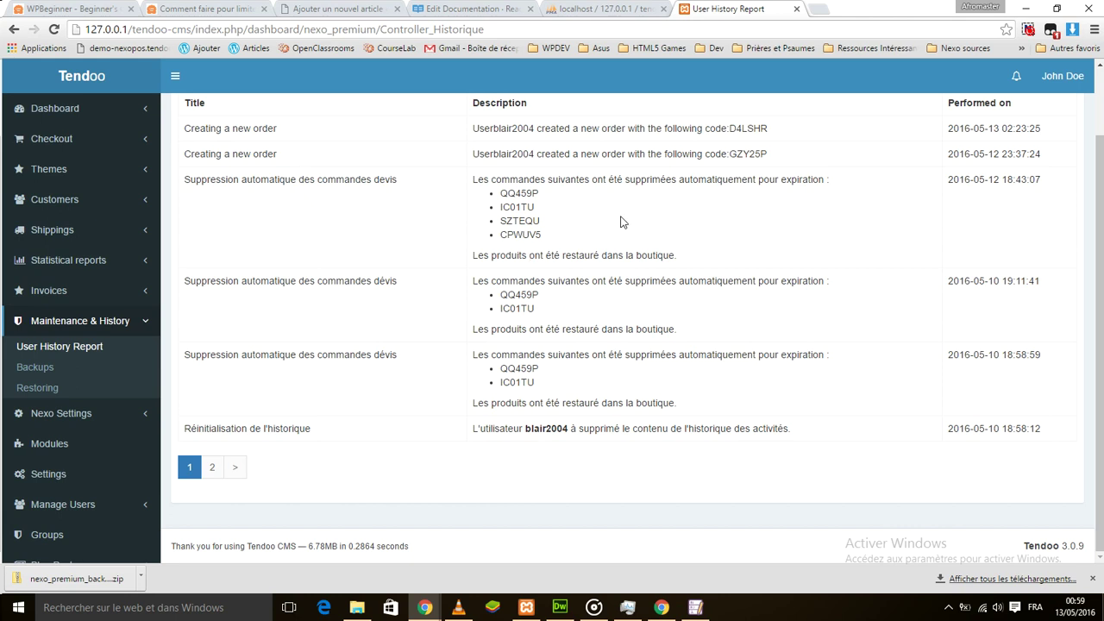
{"action": "scroll", "coordinate": [379, 231], "scroll_direction": "up", "scroll_amount": 2}
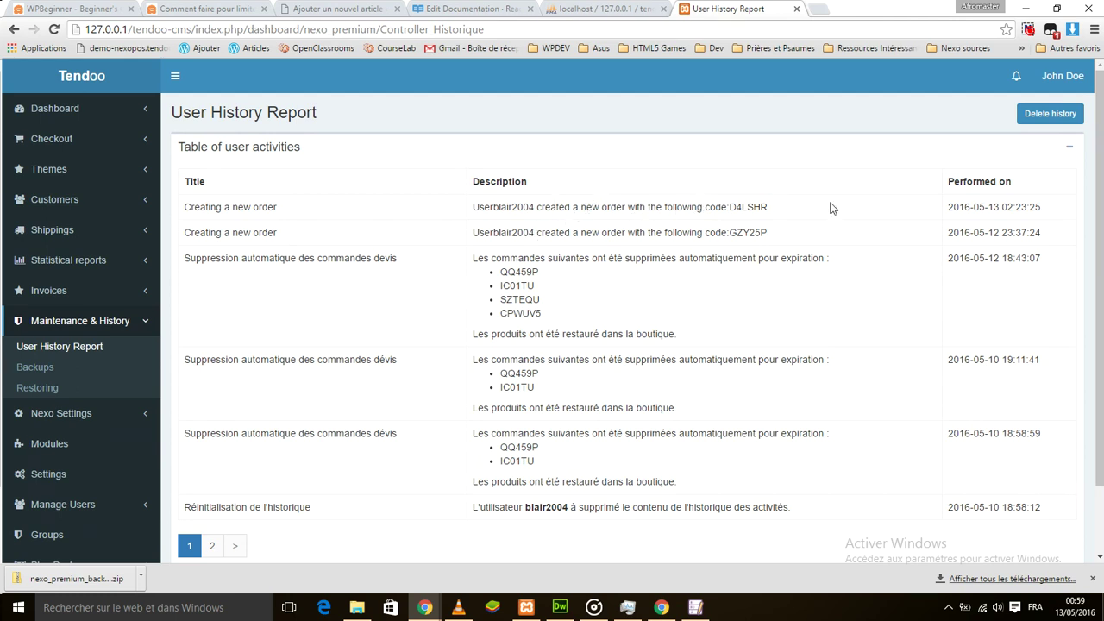
{"action": "scroll", "coordinate": [207, 333], "scroll_direction": "down", "scroll_amount": 2}
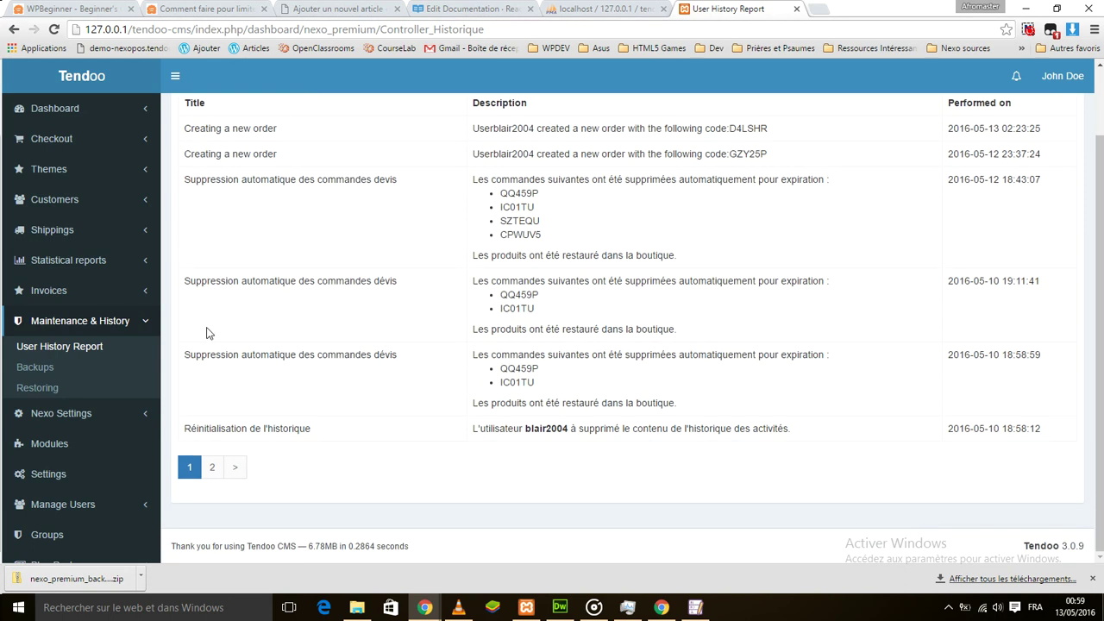
{"action": "left_click", "coordinate": [208, 463]}
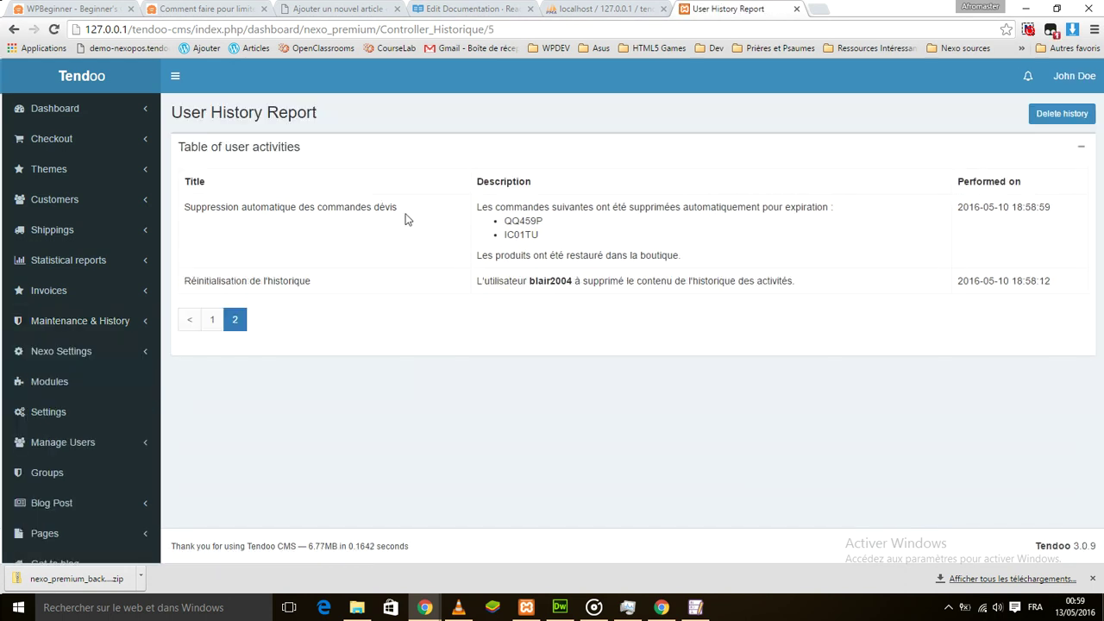
{"action": "left_click", "coordinate": [212, 319]}
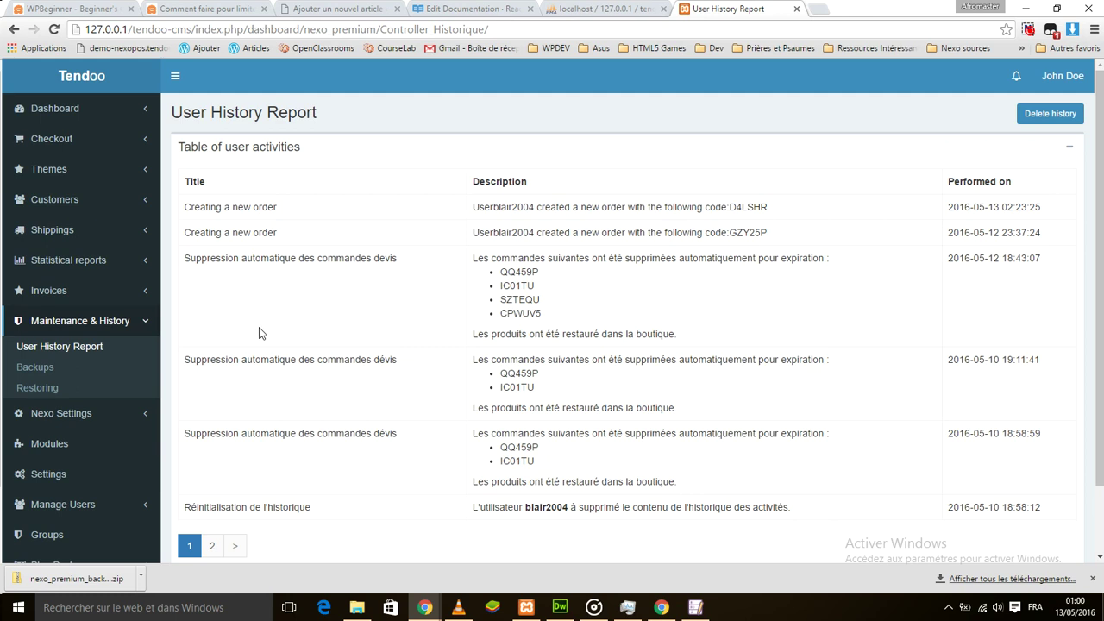
{"action": "left_click", "coordinate": [45, 377]}
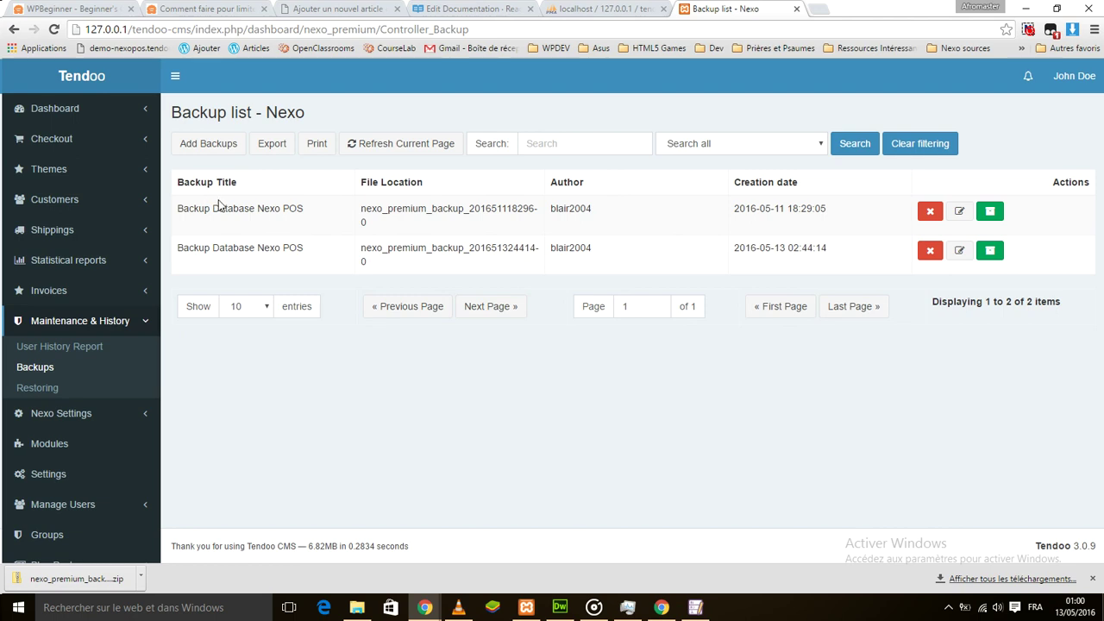
- Create a new backup titled 'Specific title' and save it back to the backup list
{"action": "left_click", "coordinate": [208, 148]}
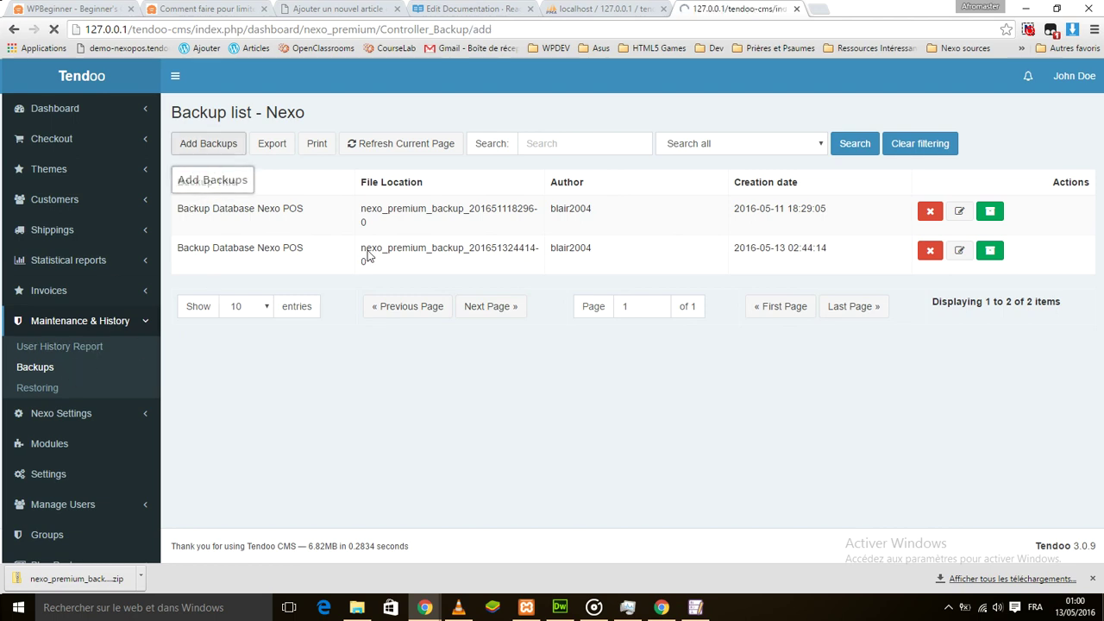
{"action": "left_click", "coordinate": [178, 158]}
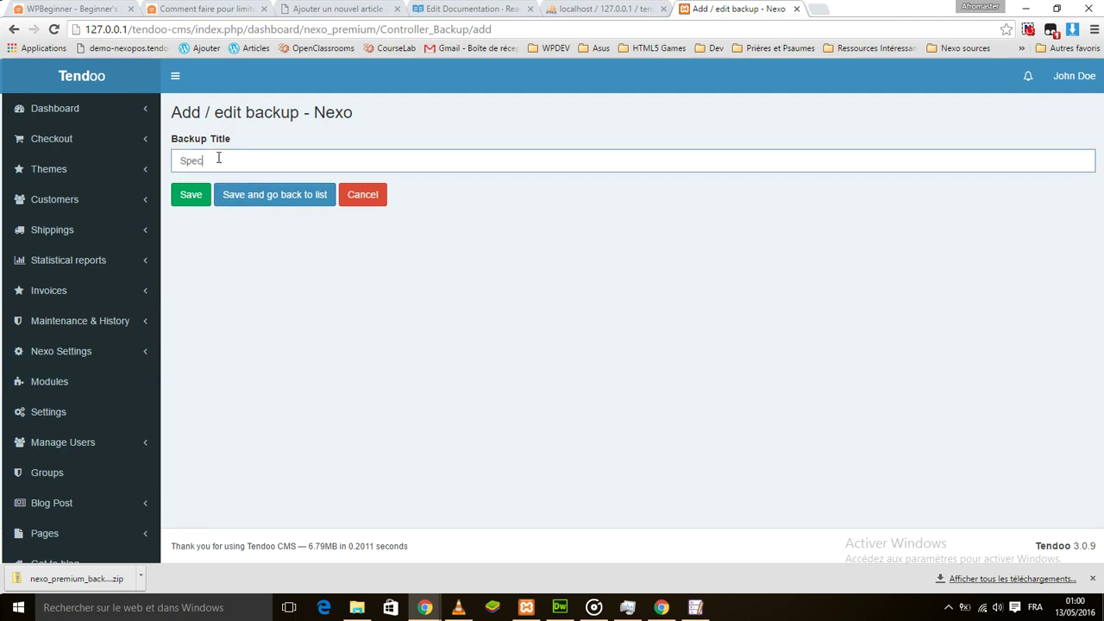
{"action": "type", "text": "Specific b"}
{"action": "left_click", "coordinate": [248, 194]}
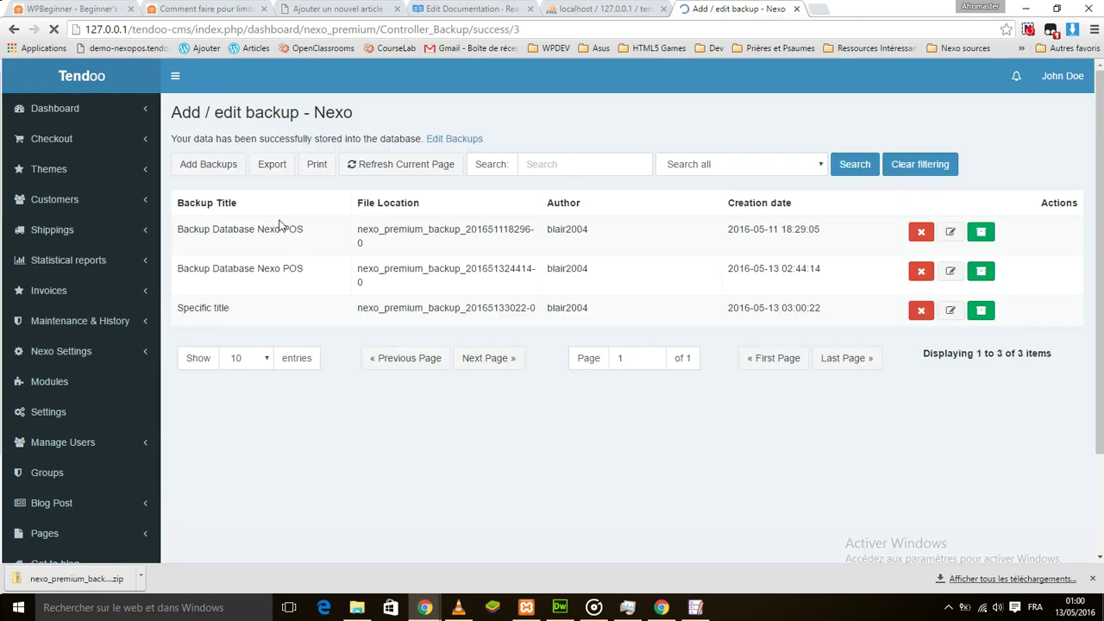
{"action": "left_click_drag", "start_coordinate": [252, 308], "coordinate": [178, 307]}
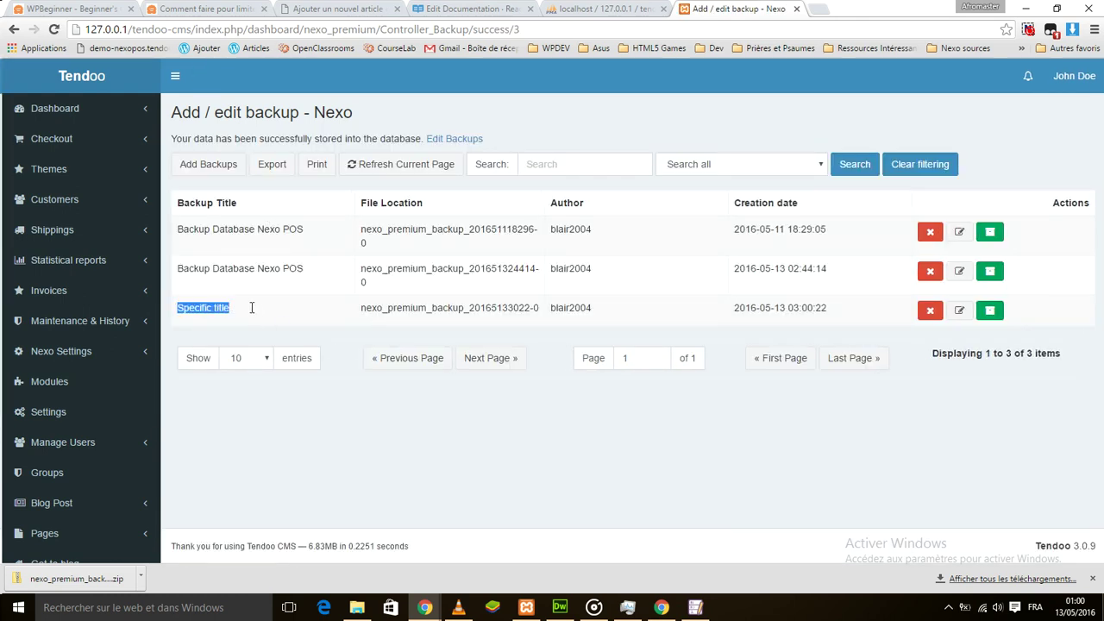
{"action": "double_click", "coordinate": [210, 310]}
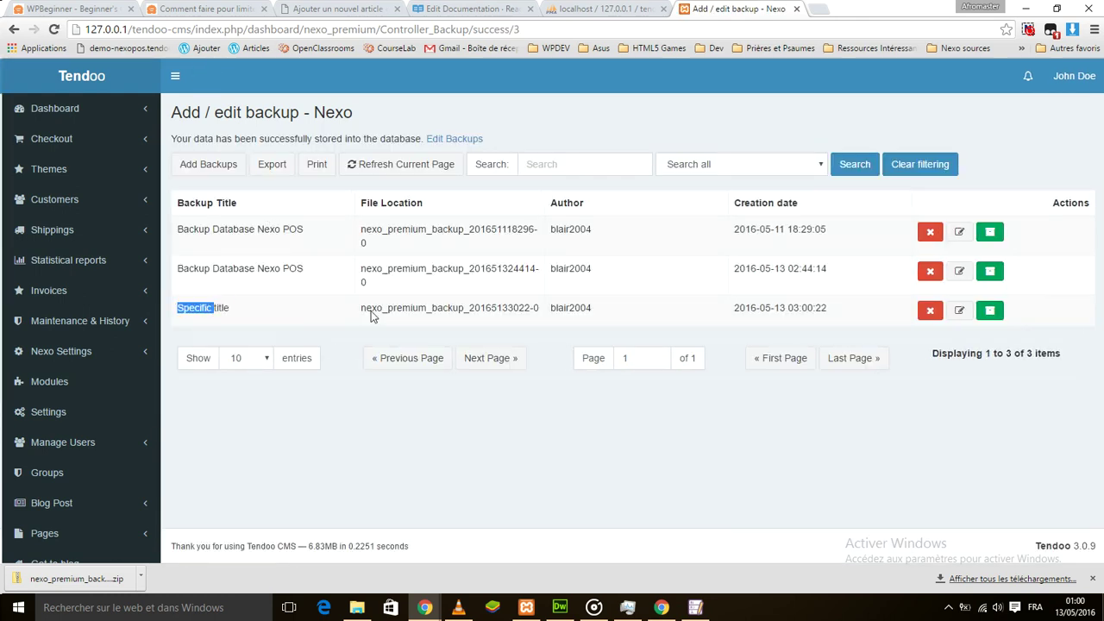
- Save the Specific title backup zip, then expand Nexo Settings and Maintenance & History in the sidebar
{"action": "left_click", "coordinate": [990, 312]}
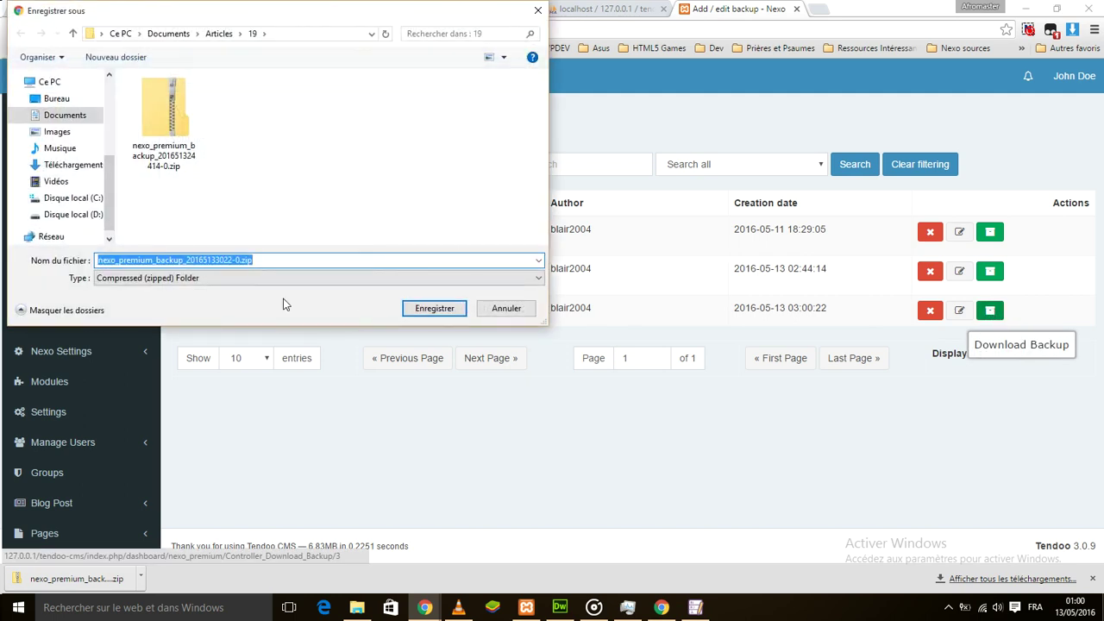
{"action": "left_click", "coordinate": [446, 316]}
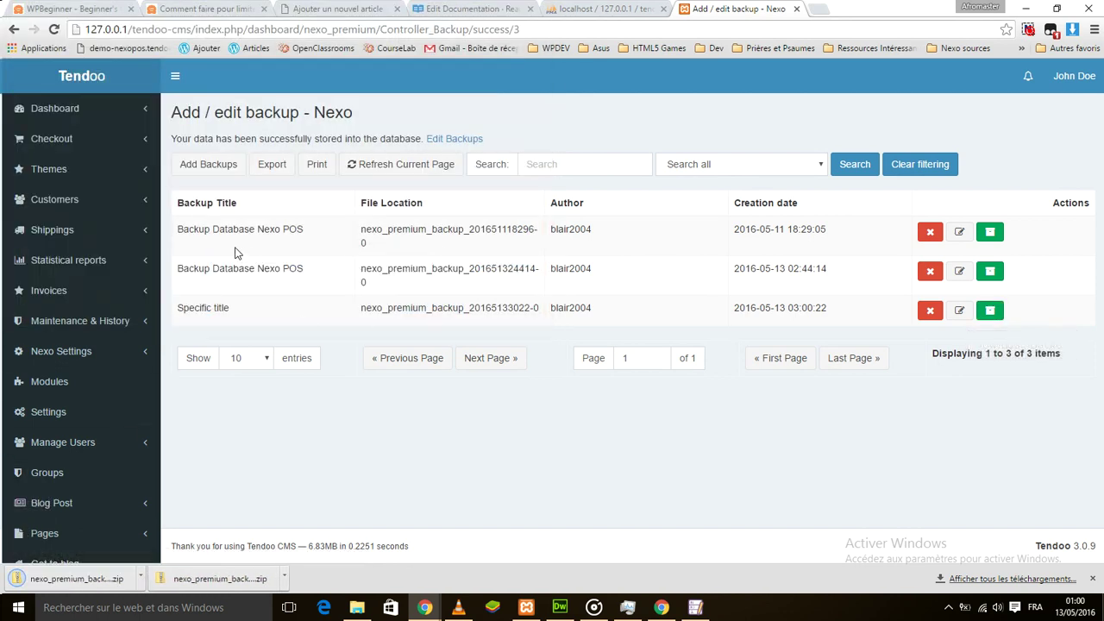
{"action": "left_click", "coordinate": [87, 351]}
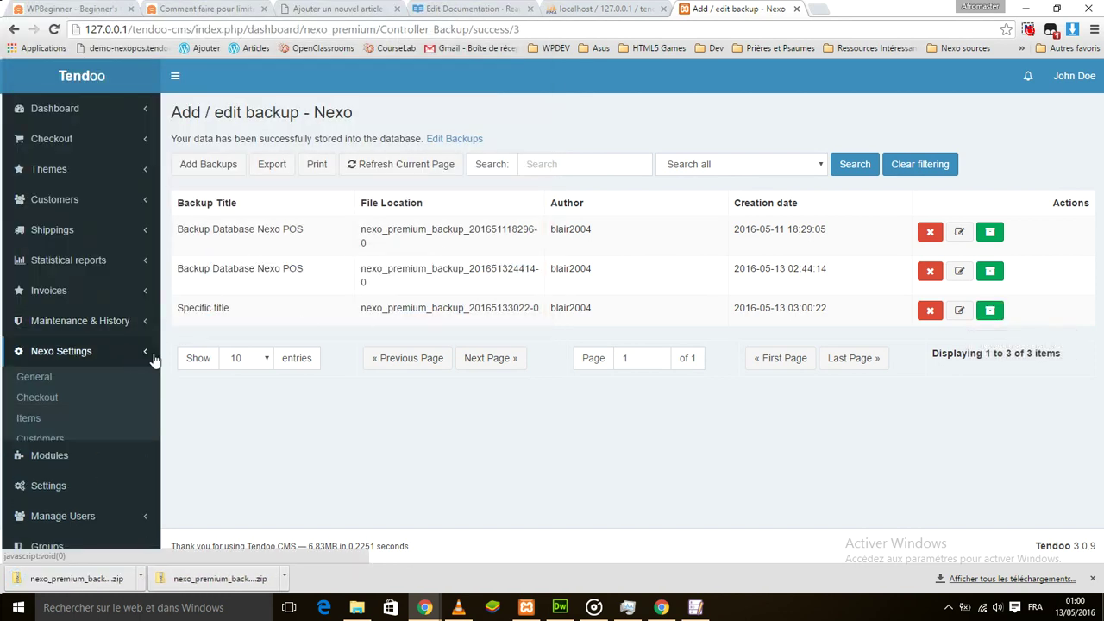
{"action": "left_click", "coordinate": [136, 327]}
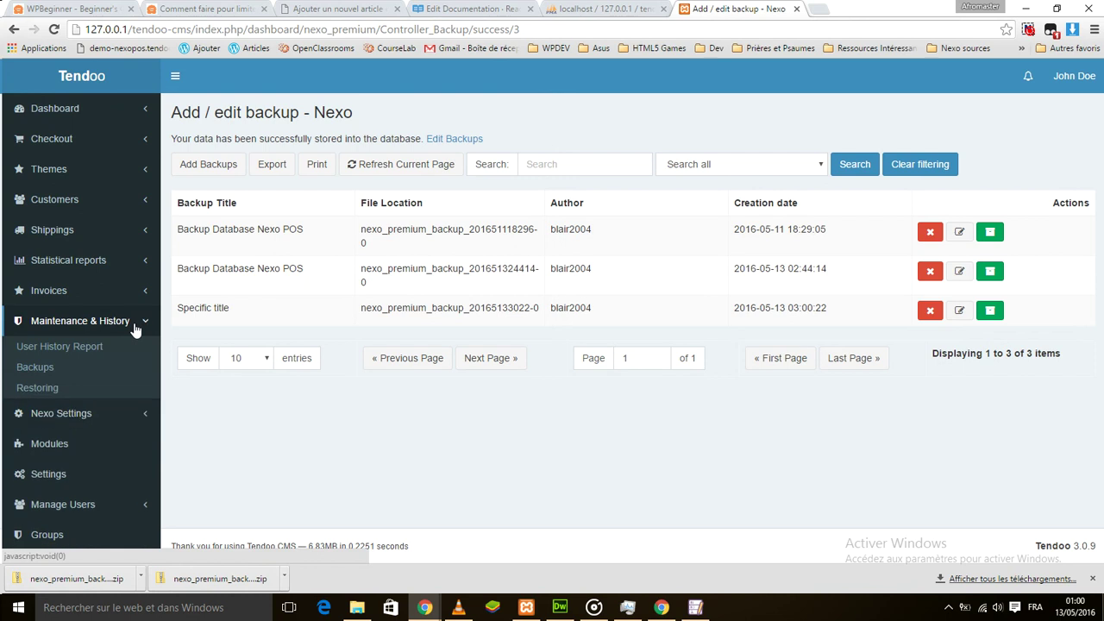
{"action": "left_click", "coordinate": [62, 388]}
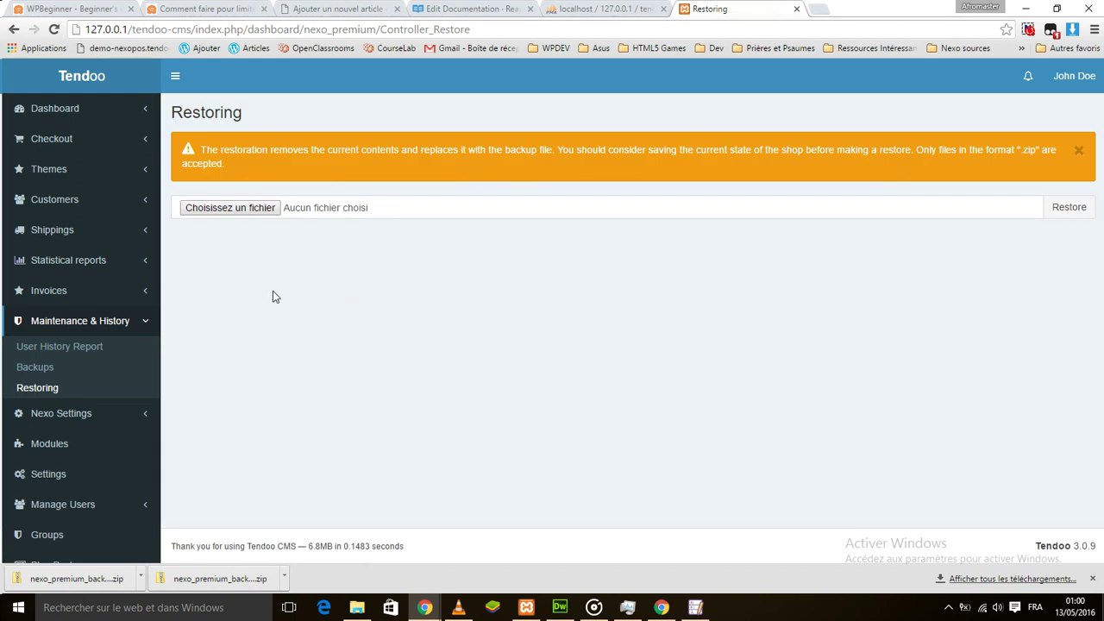
{"action": "left_click_drag", "start_coordinate": [65, 579], "coordinate": [246, 214]}
{"action": "left_click", "coordinate": [1069, 208]}
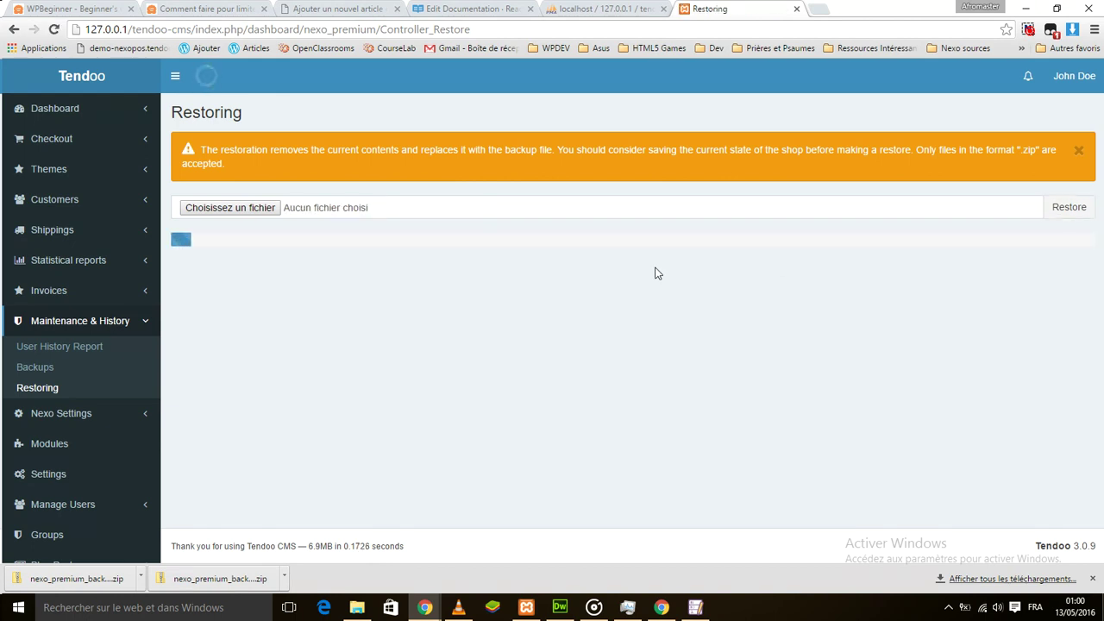